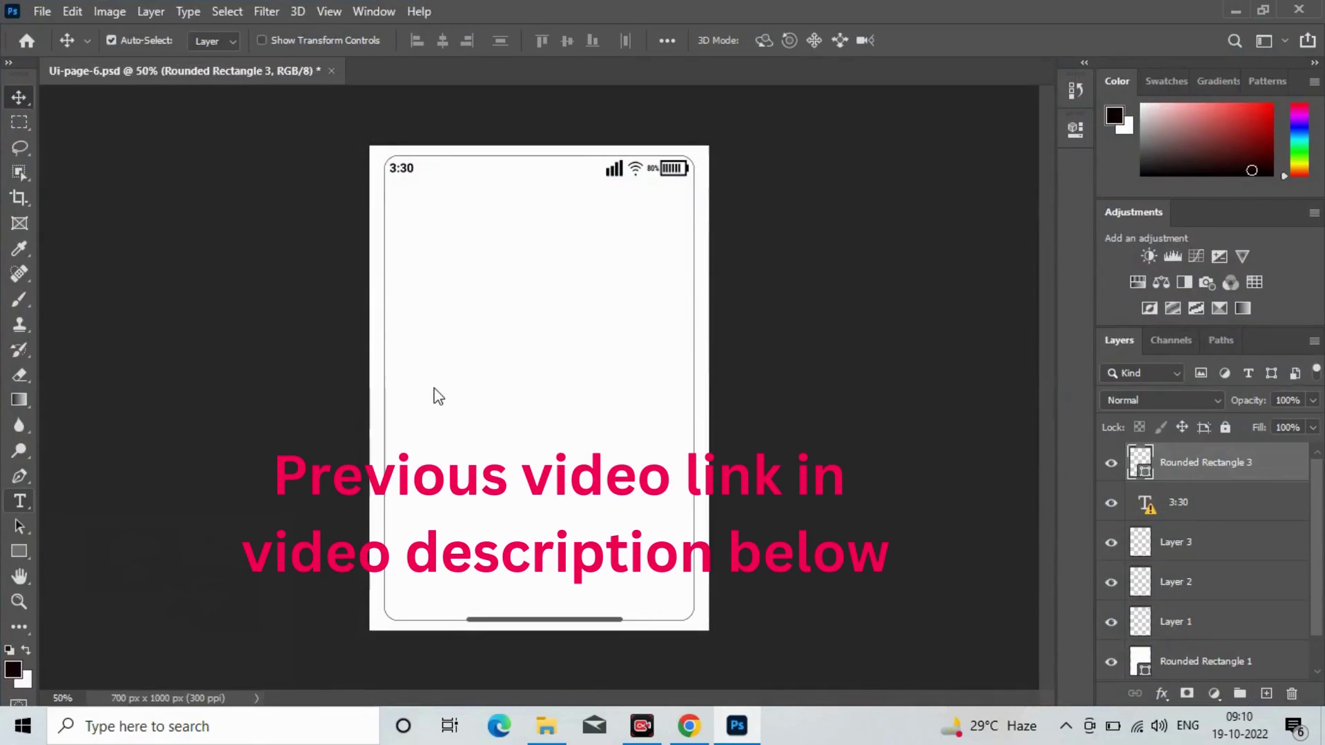
- Type the bold 'Forgot Password' heading and the 'Phone' label in Roboto Bold
{"action": "key", "text": "t"}
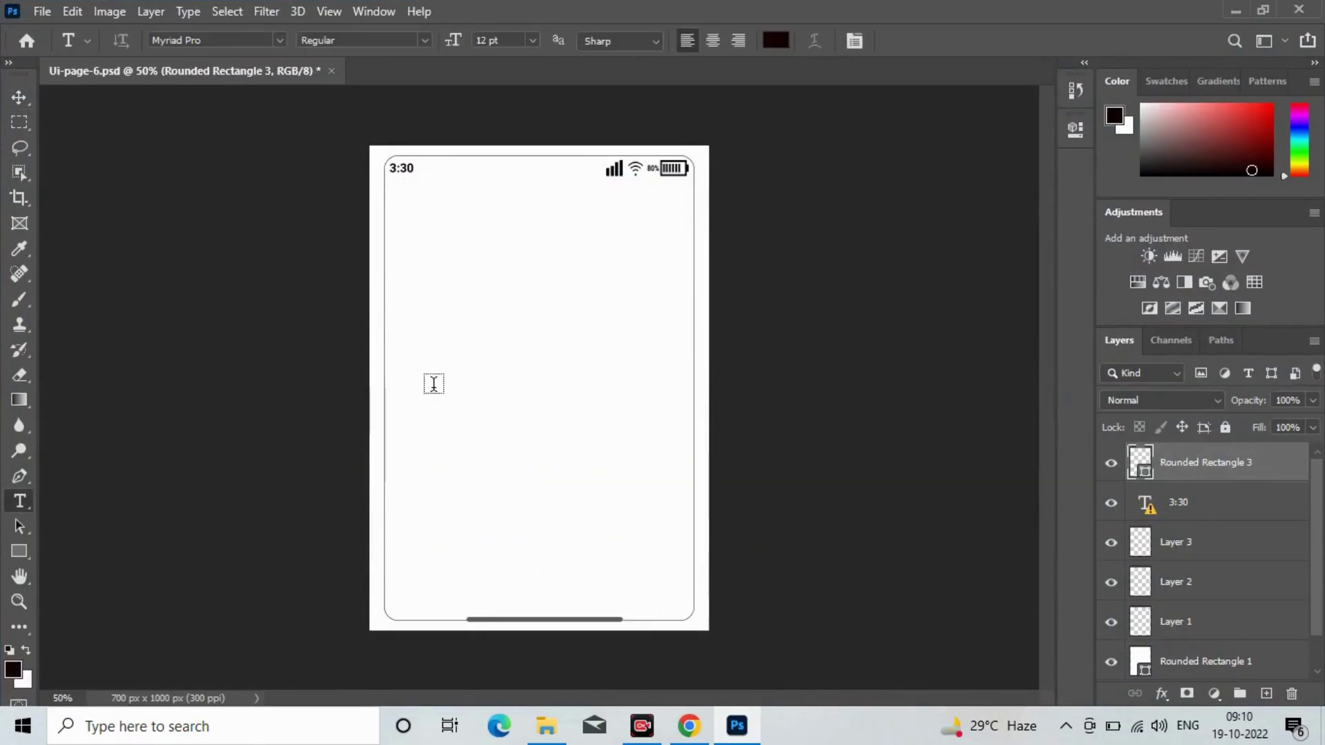
{"action": "left_click", "coordinate": [434, 382]}
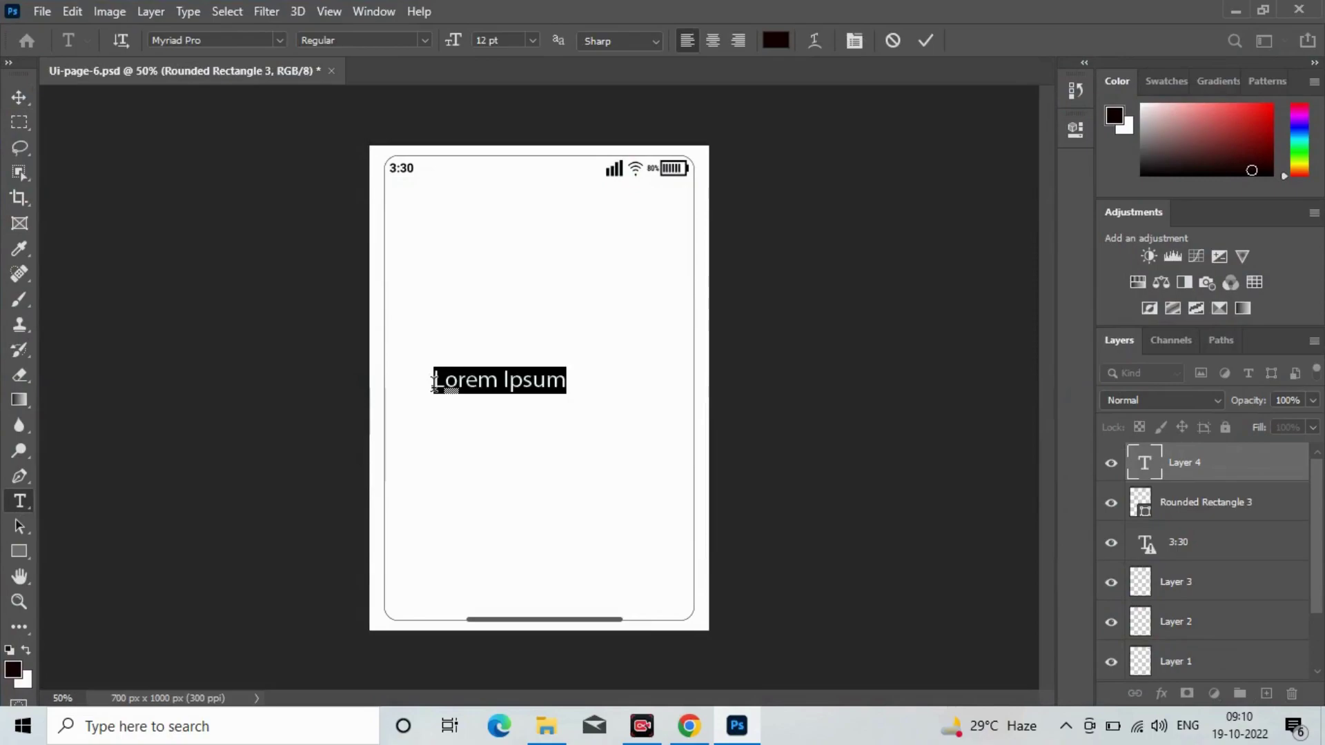
{"action": "type", "text": "For"}
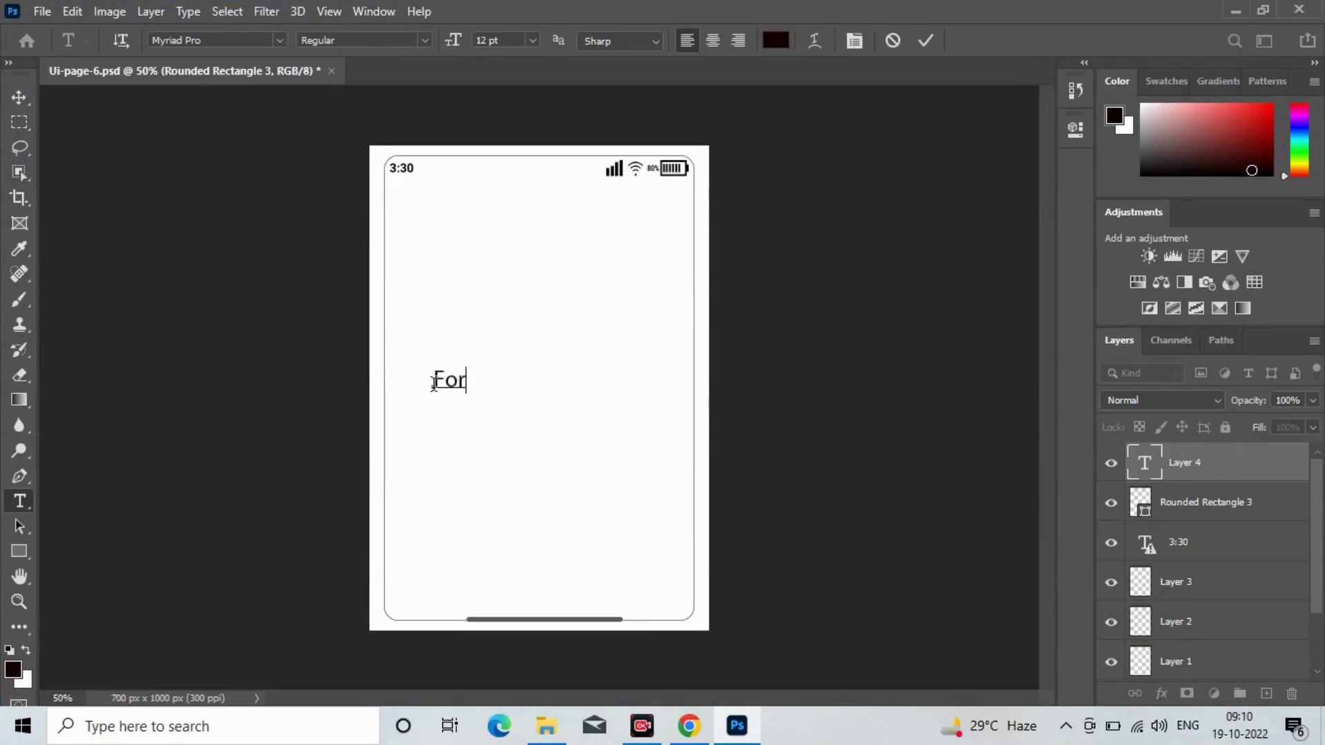
{"action": "type", "text": "got Password"}
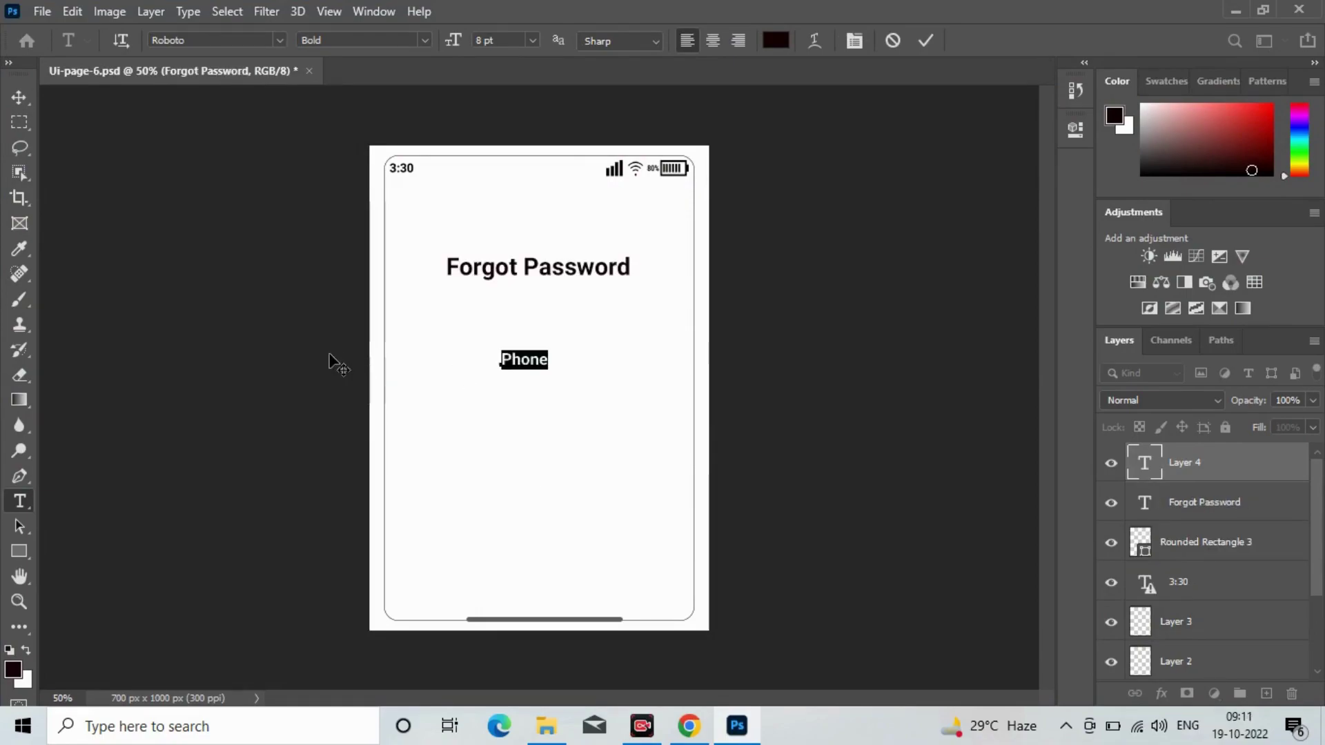
{"action": "left_click", "coordinate": [243, 368]}
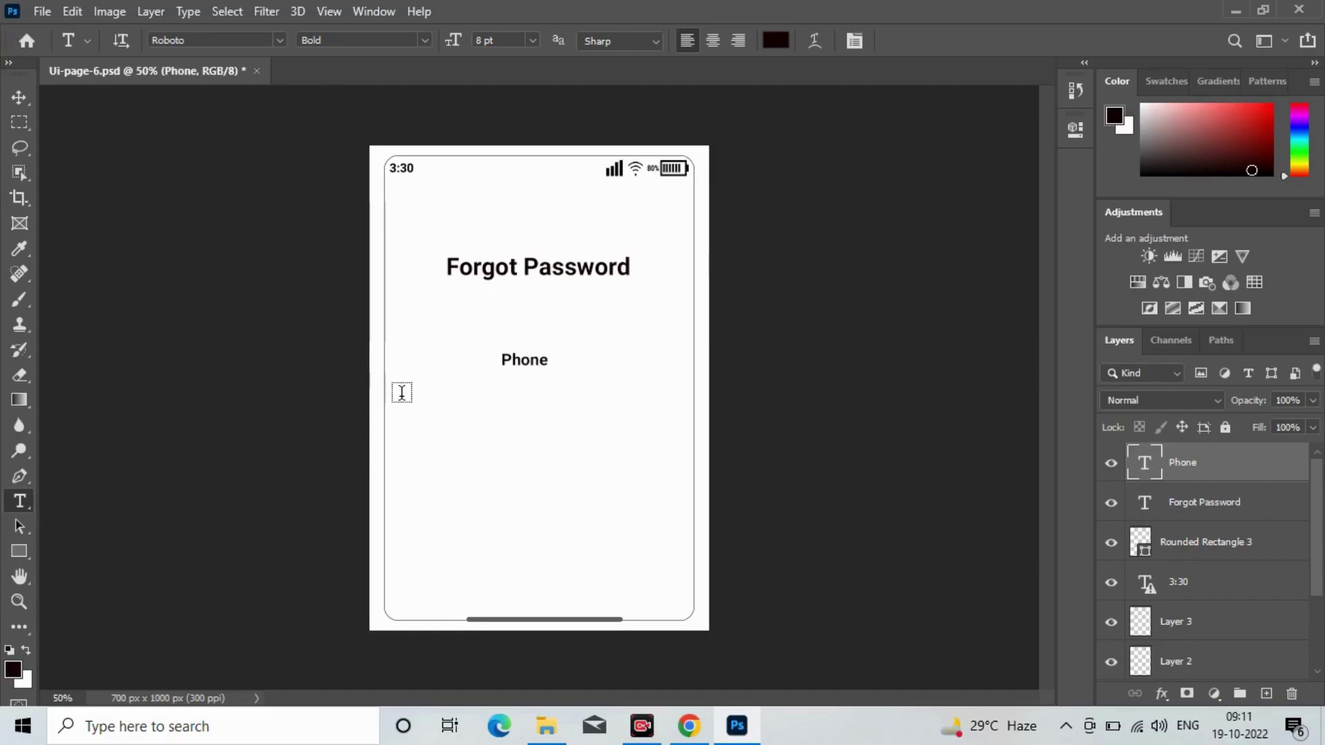
- Add a 6 pt description paragraph text box beneath the heading
{"action": "mouse_move", "coordinate": [401, 396]}
{"action": "left_mouse_down"}
{"action": "mouse_move", "coordinate": [648, 411]}
{"action": "mouse_move", "coordinate": [656, 427]}
{"action": "left_mouse_up"}
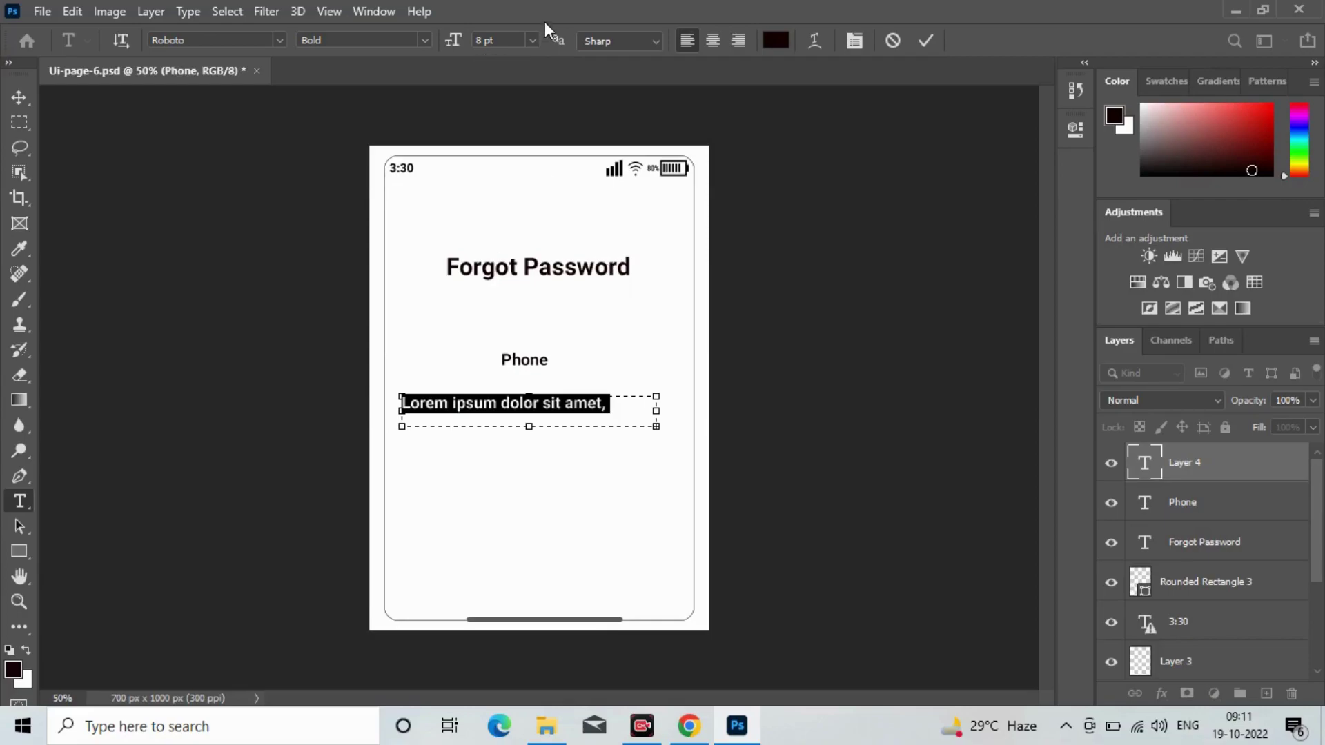
{"action": "left_click", "coordinate": [531, 40]}
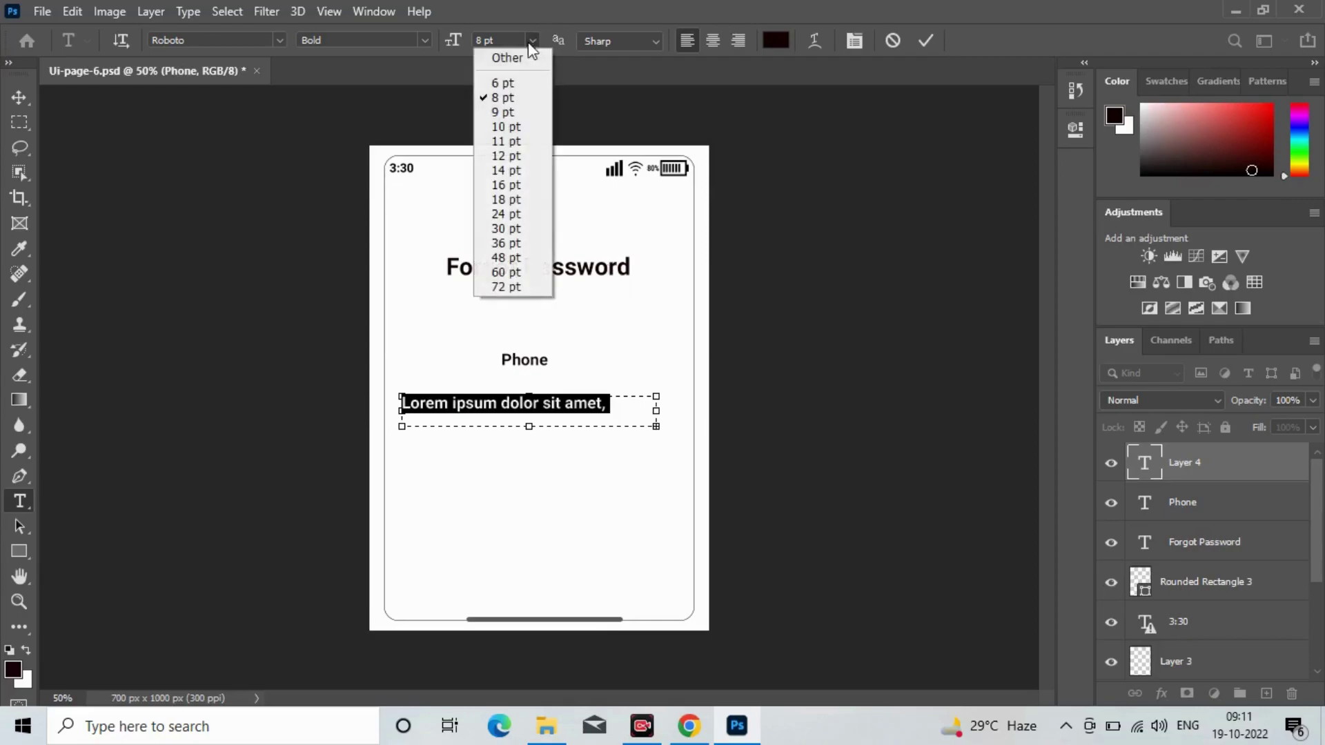
{"action": "left_click", "coordinate": [519, 83]}
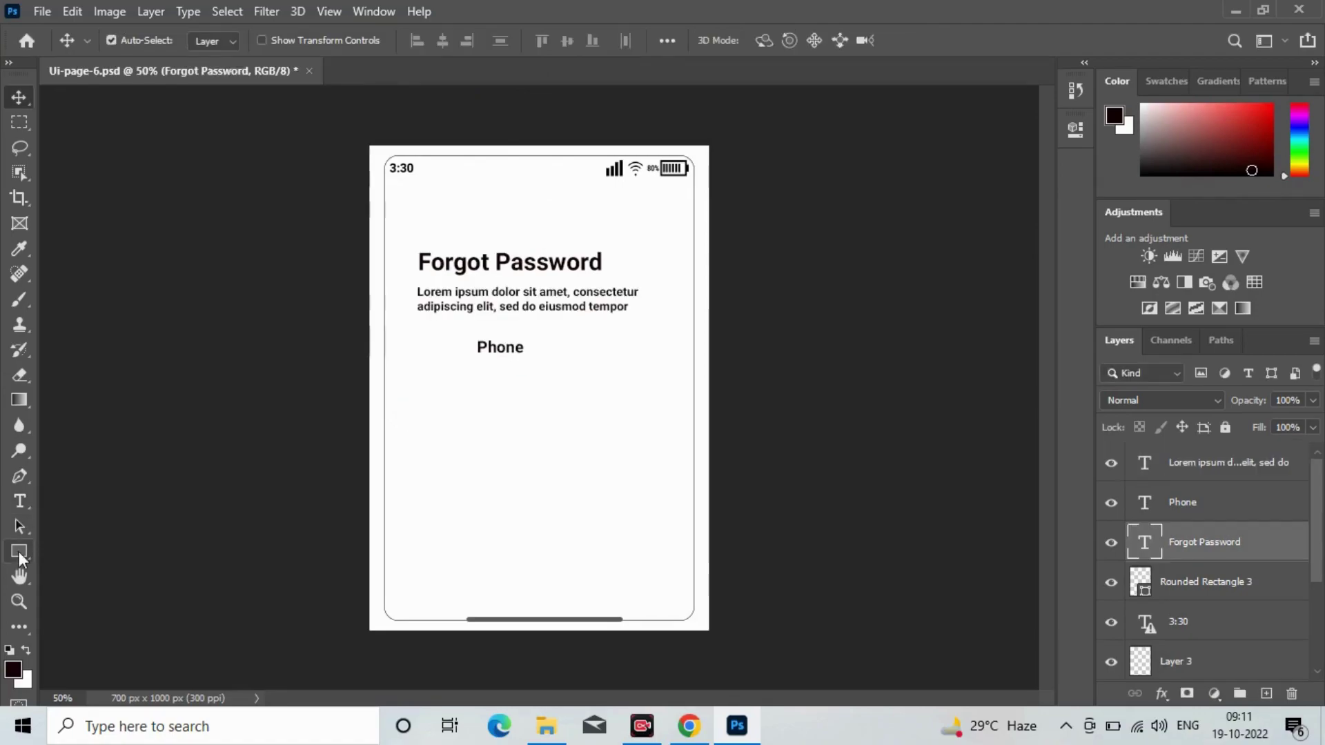
{"action": "left_click_drag", "start_coordinate": [19, 552], "coordinate": [102, 649]}
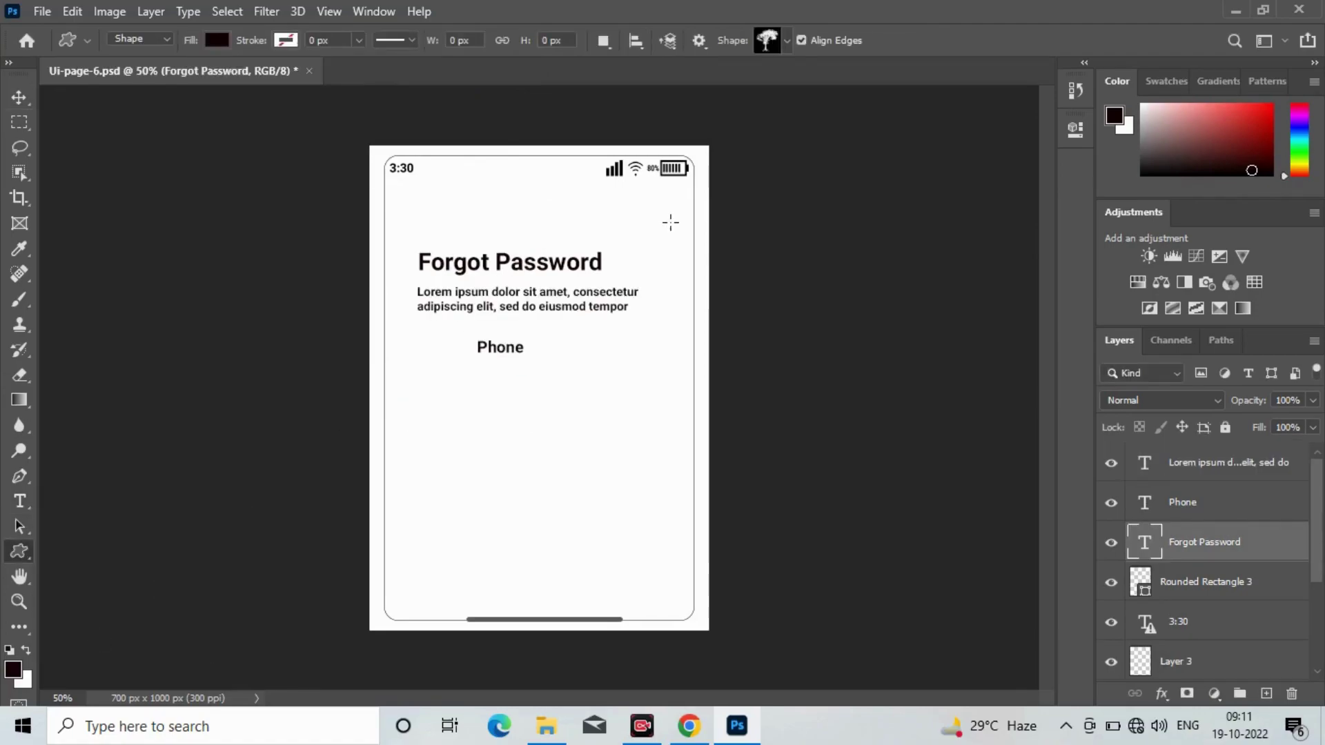
- Draw a chevron shape above the Forgot Password heading and scale it to about two-thirds size
{"action": "left_click", "coordinate": [786, 40]}
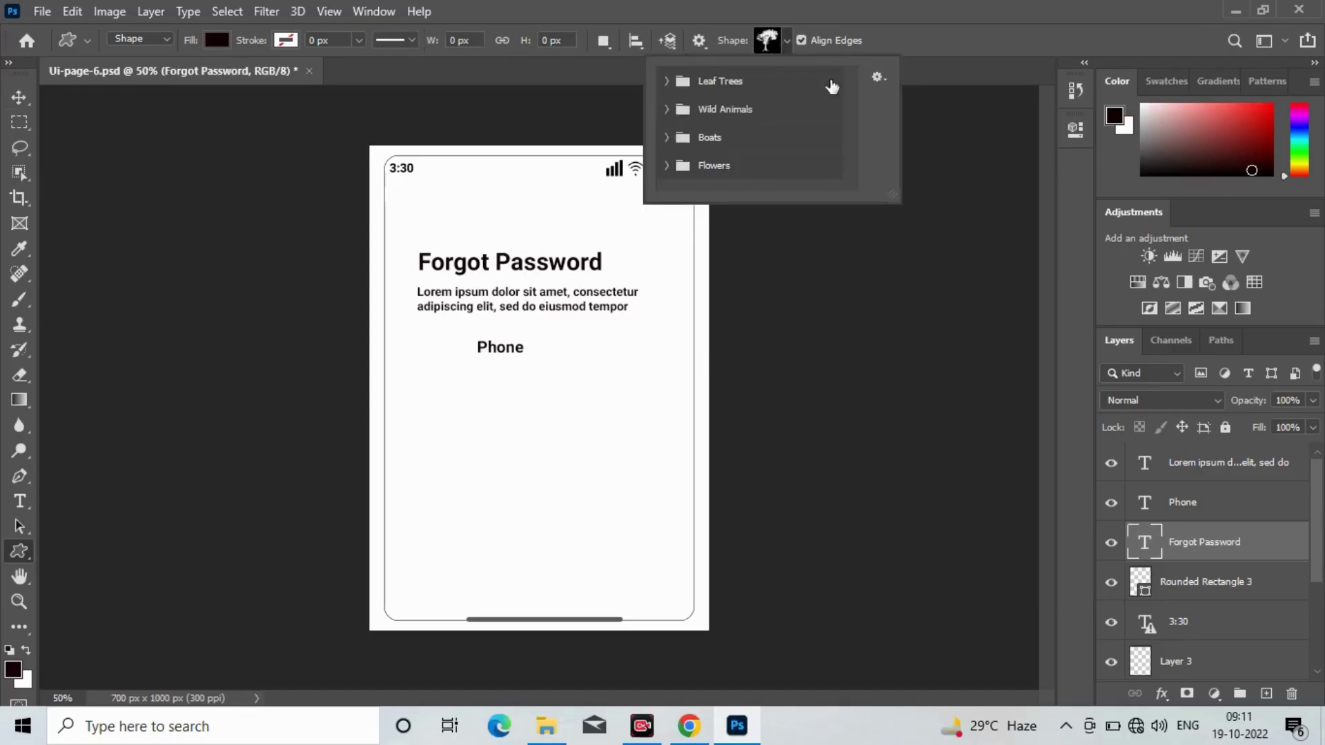
{"action": "left_click", "coordinate": [877, 78]}
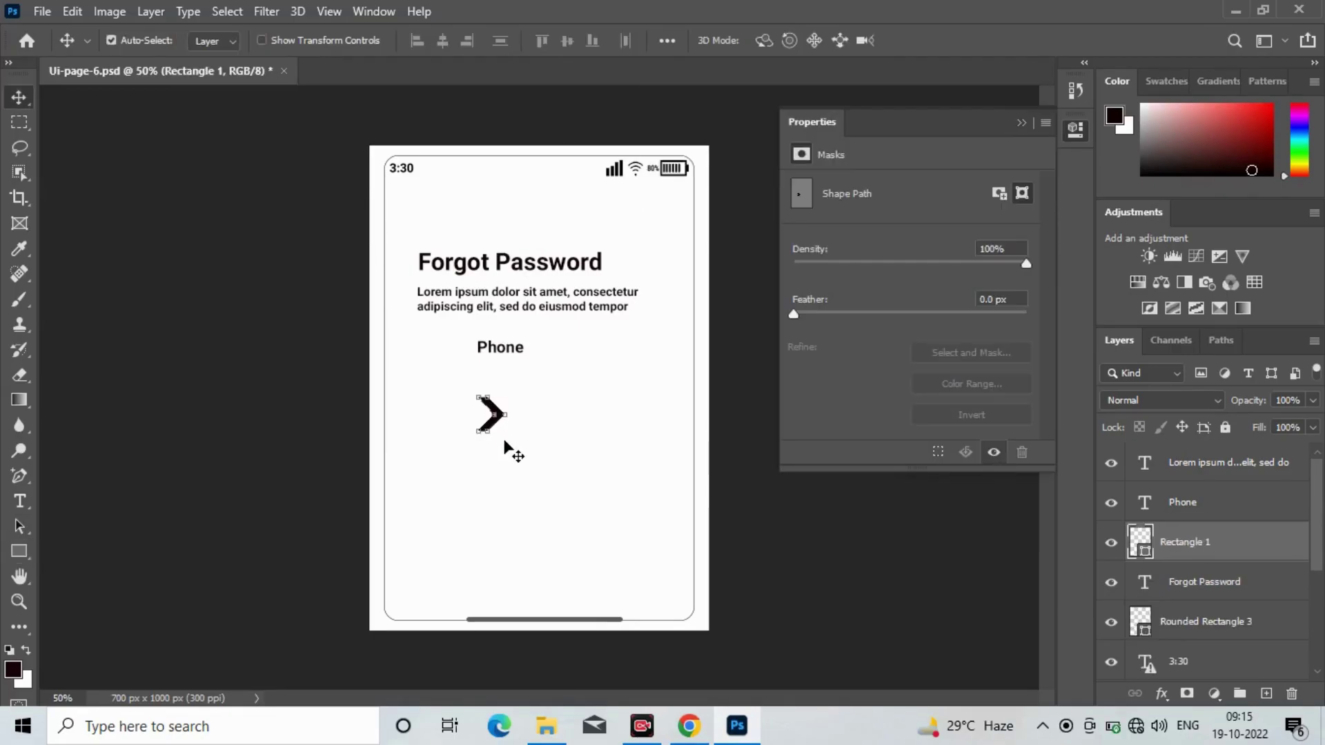
{"action": "left_click_drag", "start_coordinate": [509, 423], "coordinate": [432, 223]}
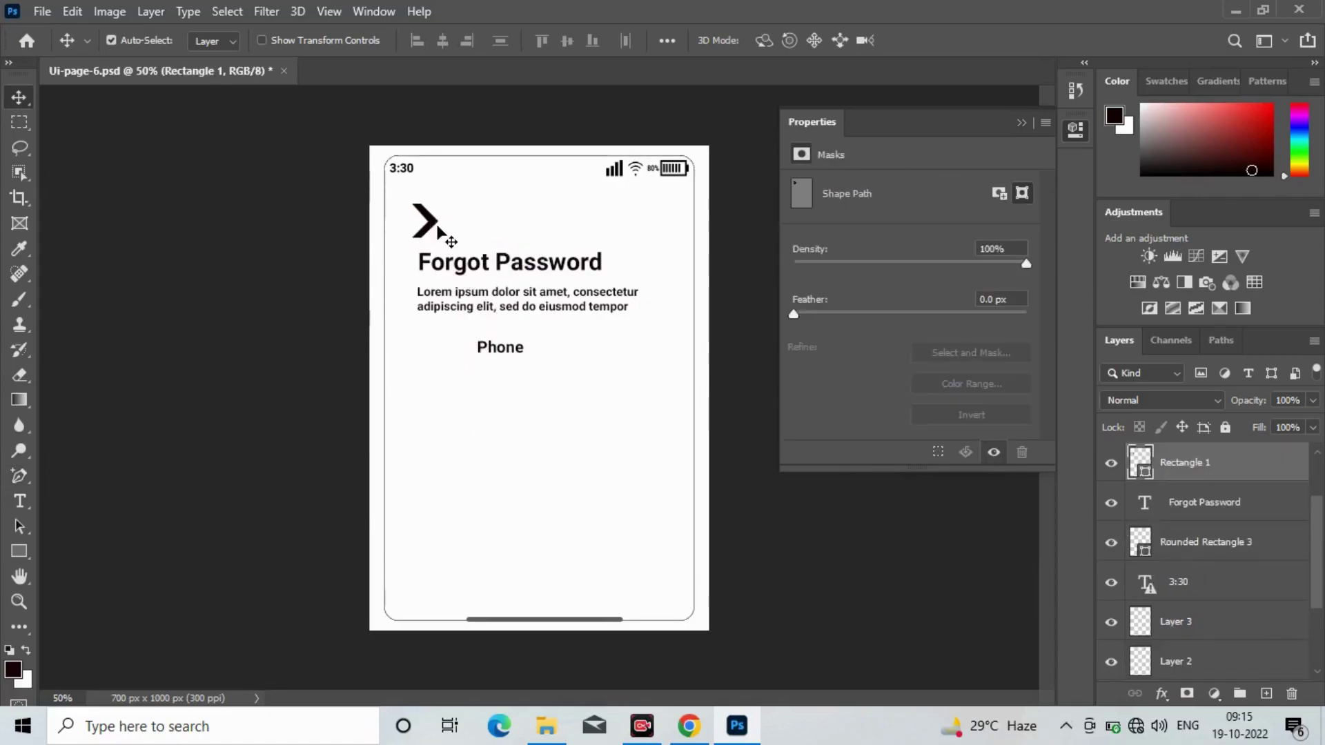
{"action": "key", "text": "ctrl+t"}
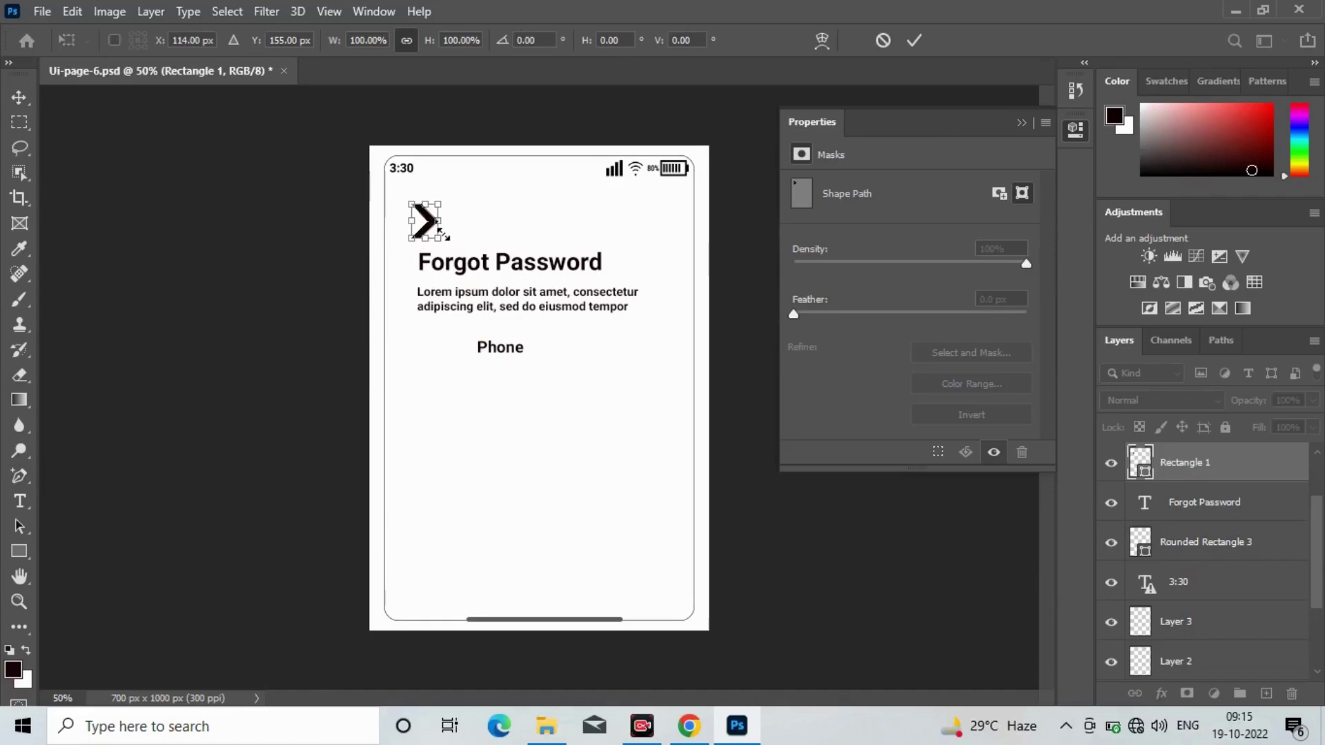
{"action": "left_click_drag", "start_coordinate": [441, 244], "coordinate": [431, 229]}
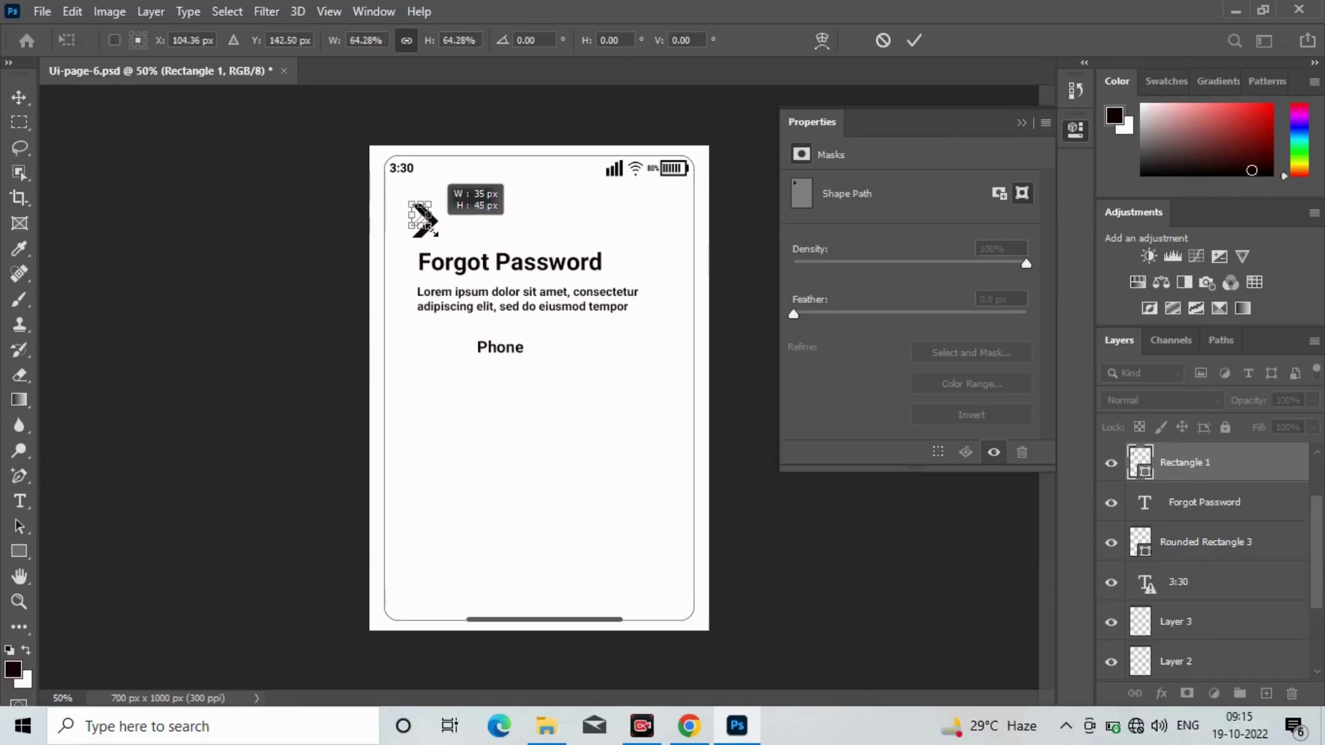
{"action": "key", "text": "Return"}
{"action": "left_click", "coordinate": [537, 414]}
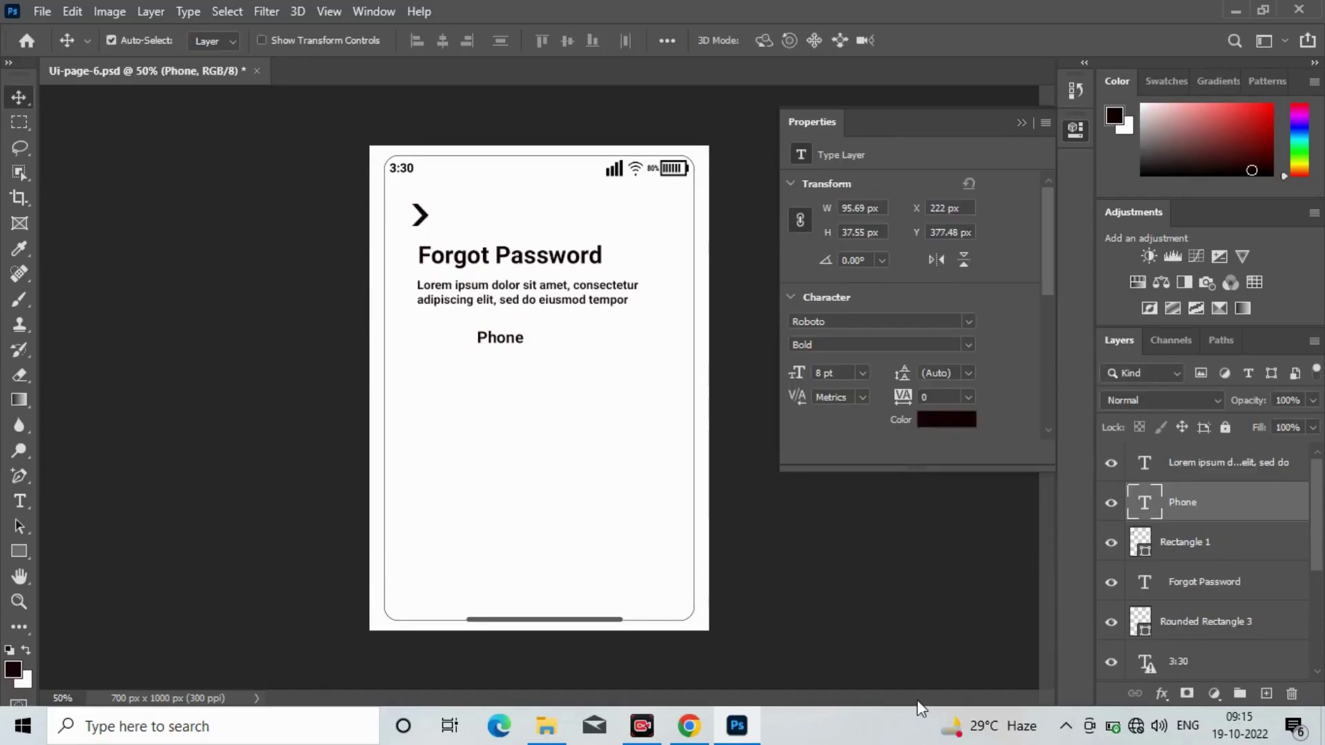
- Open 65680.png from the Desktop Source folder and copy the whole phone icon
{"action": "left_click", "coordinate": [42, 11]}
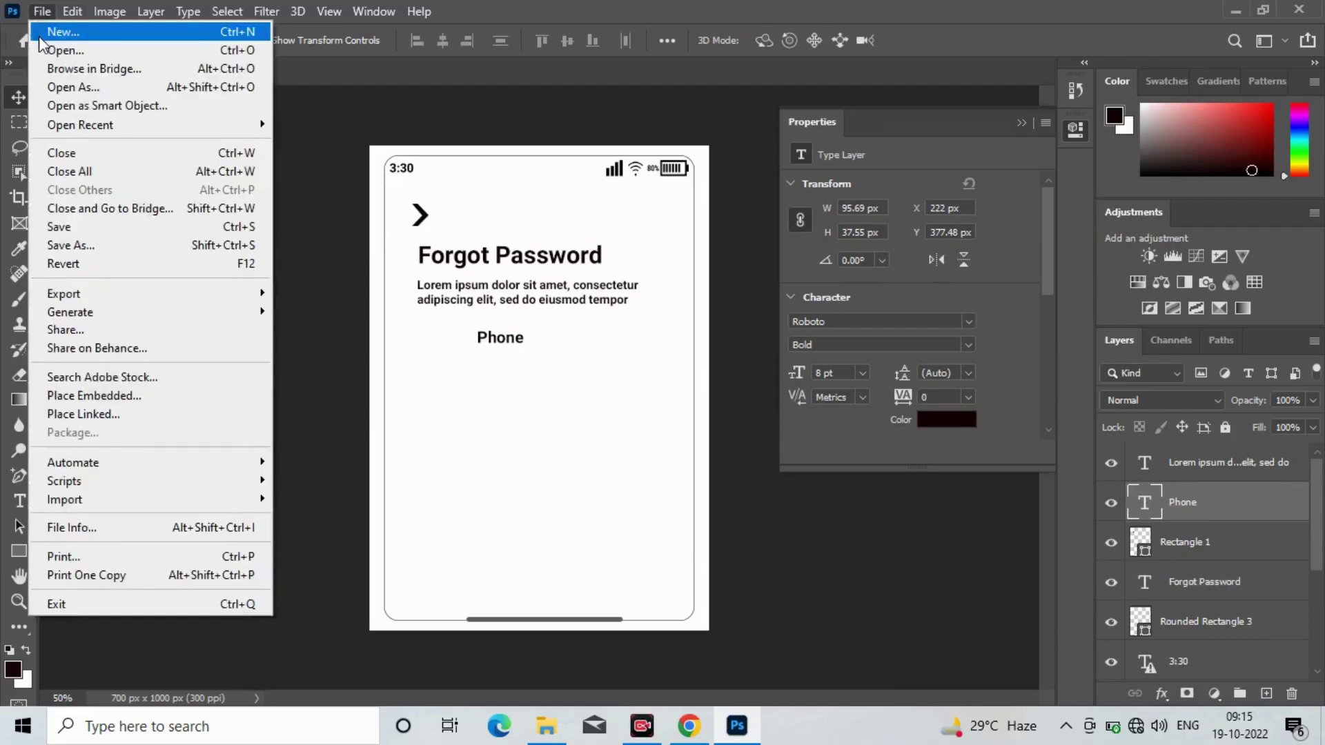
{"action": "left_click", "coordinate": [43, 50]}
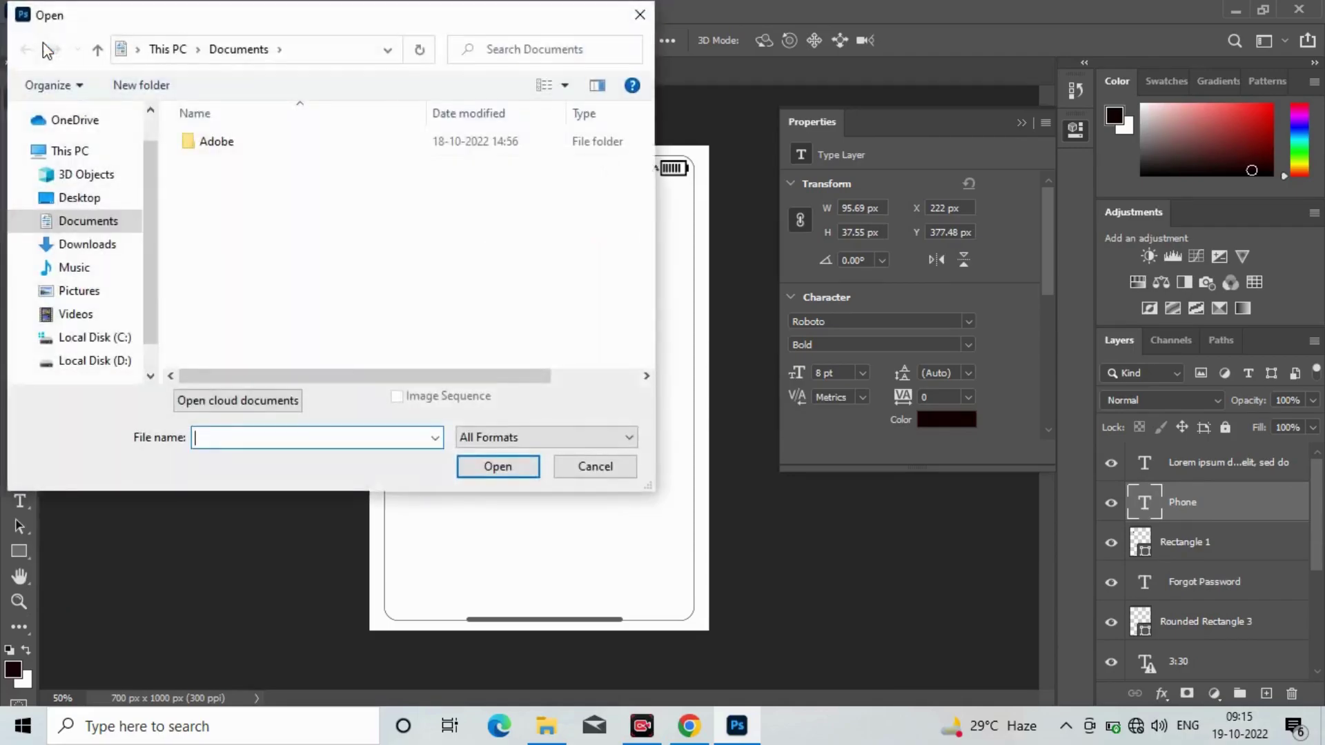
{"action": "left_click", "coordinate": [80, 198]}
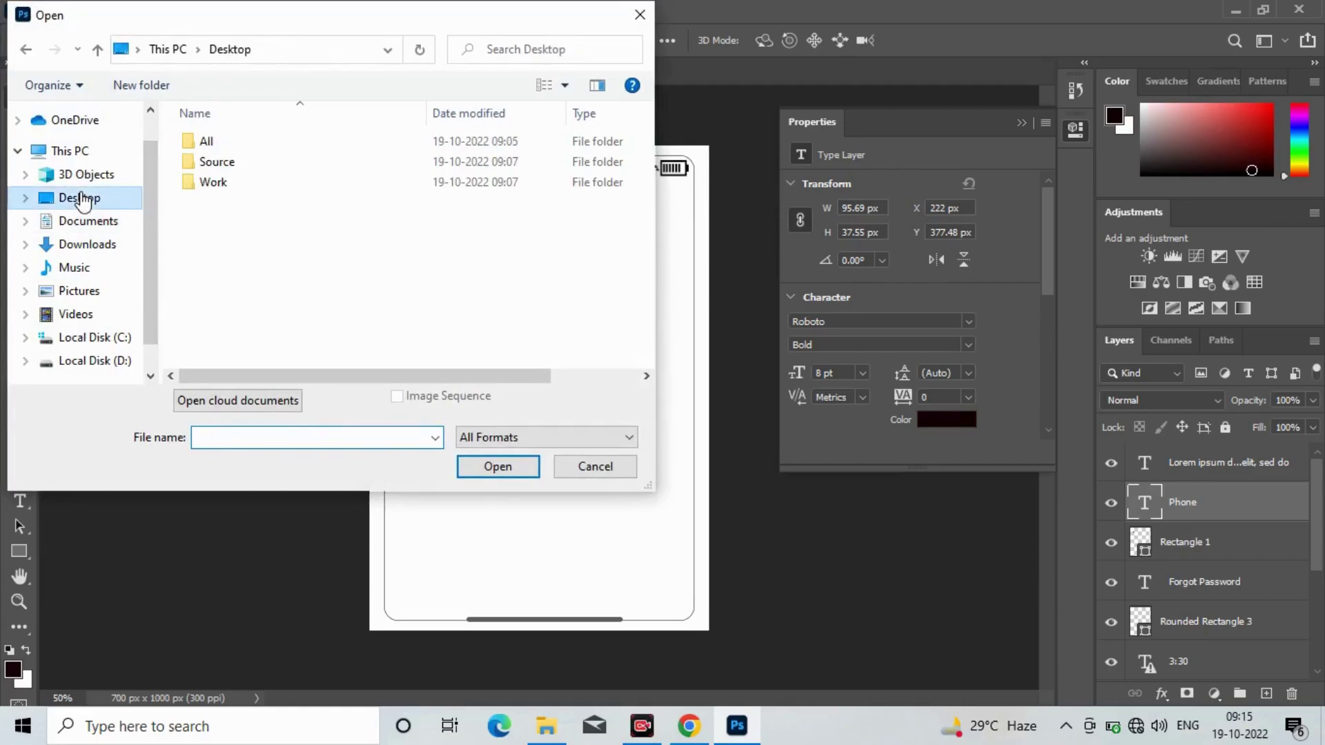
{"action": "double_click", "coordinate": [190, 171]}
{"action": "left_click", "coordinate": [225, 155]}
{"action": "left_click", "coordinate": [518, 470]}
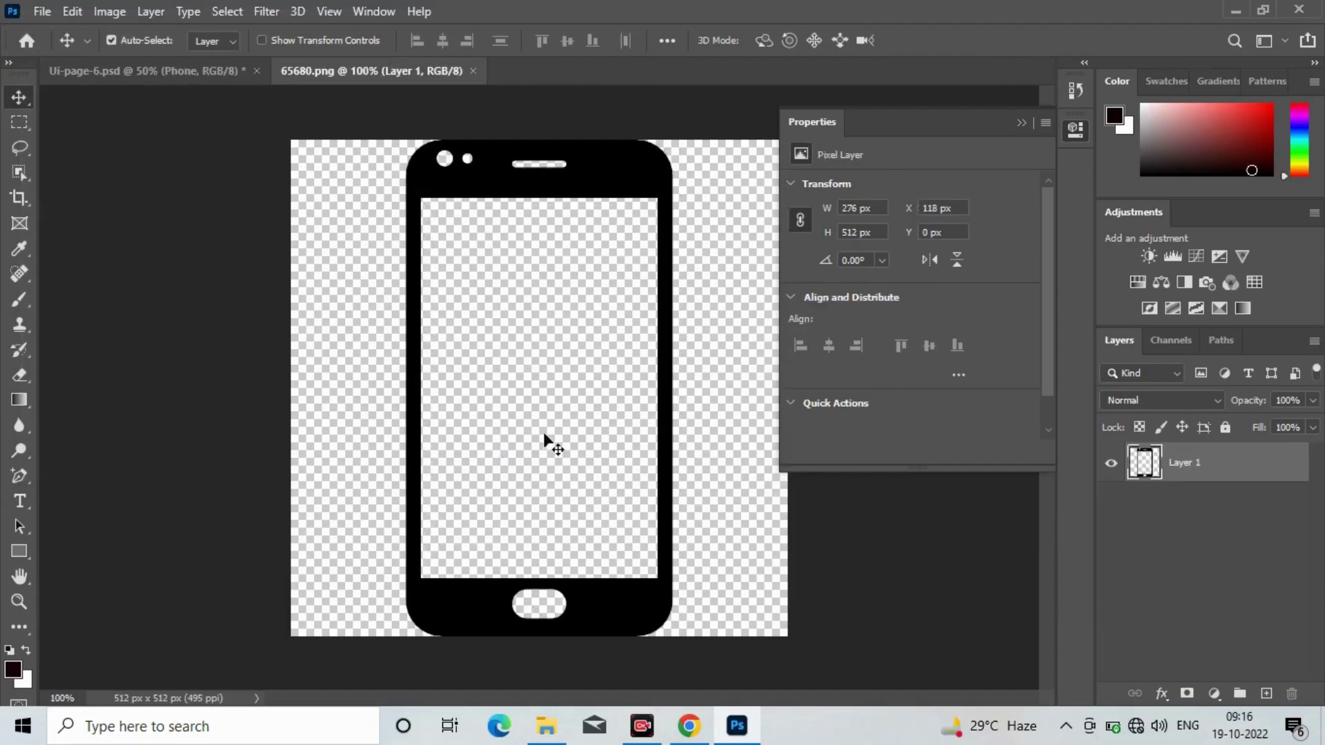
{"action": "key", "text": "ctrl+a"}
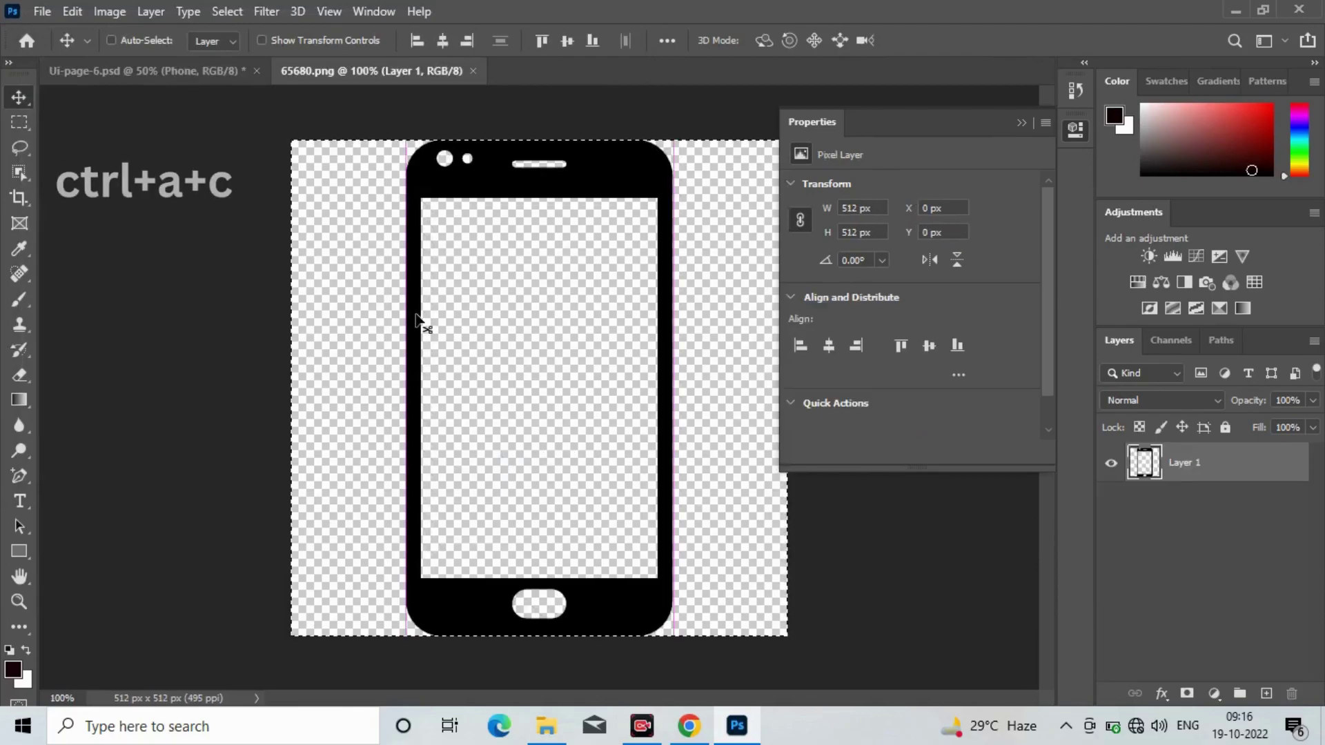
{"action": "key", "text": "ctrl+c"}
- Paste the phone icon into the Ui-page-6 mockup and shrink it to label size
{"action": "left_click", "coordinate": [181, 63]}
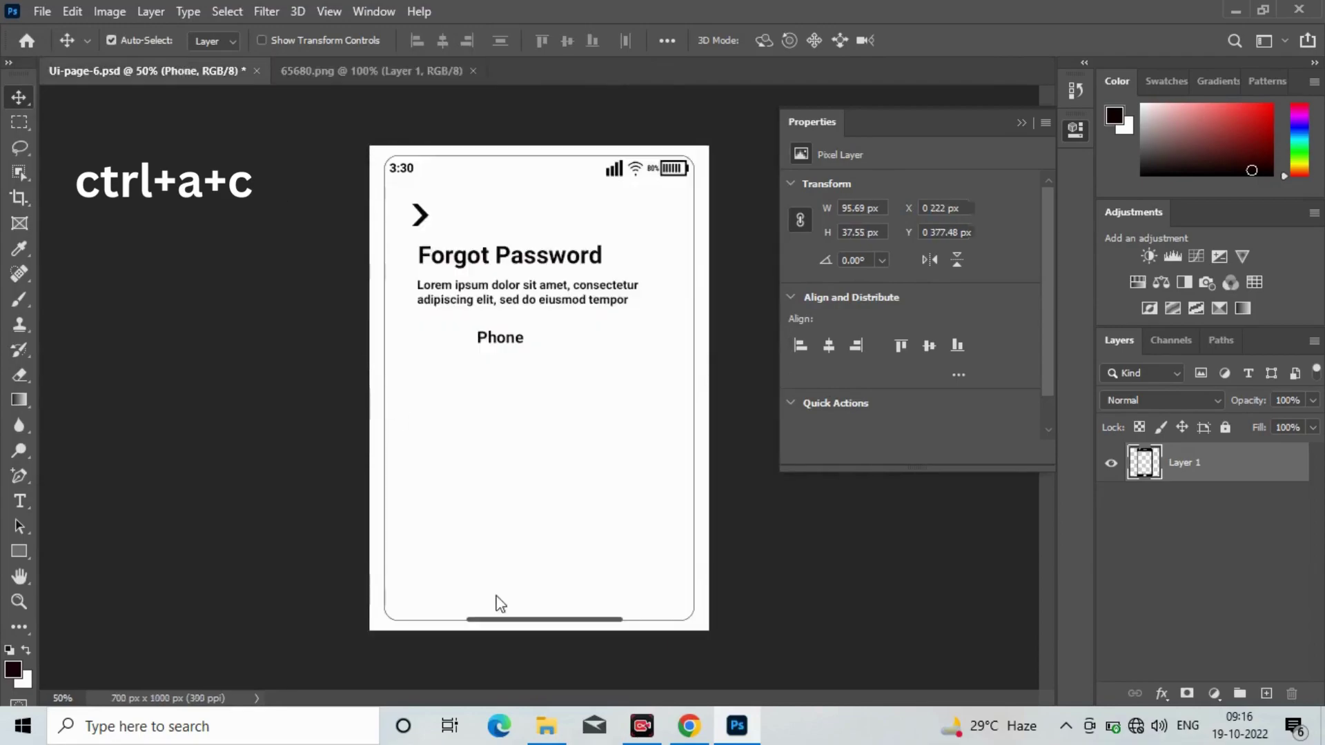
{"action": "key", "text": "ctrl+v"}
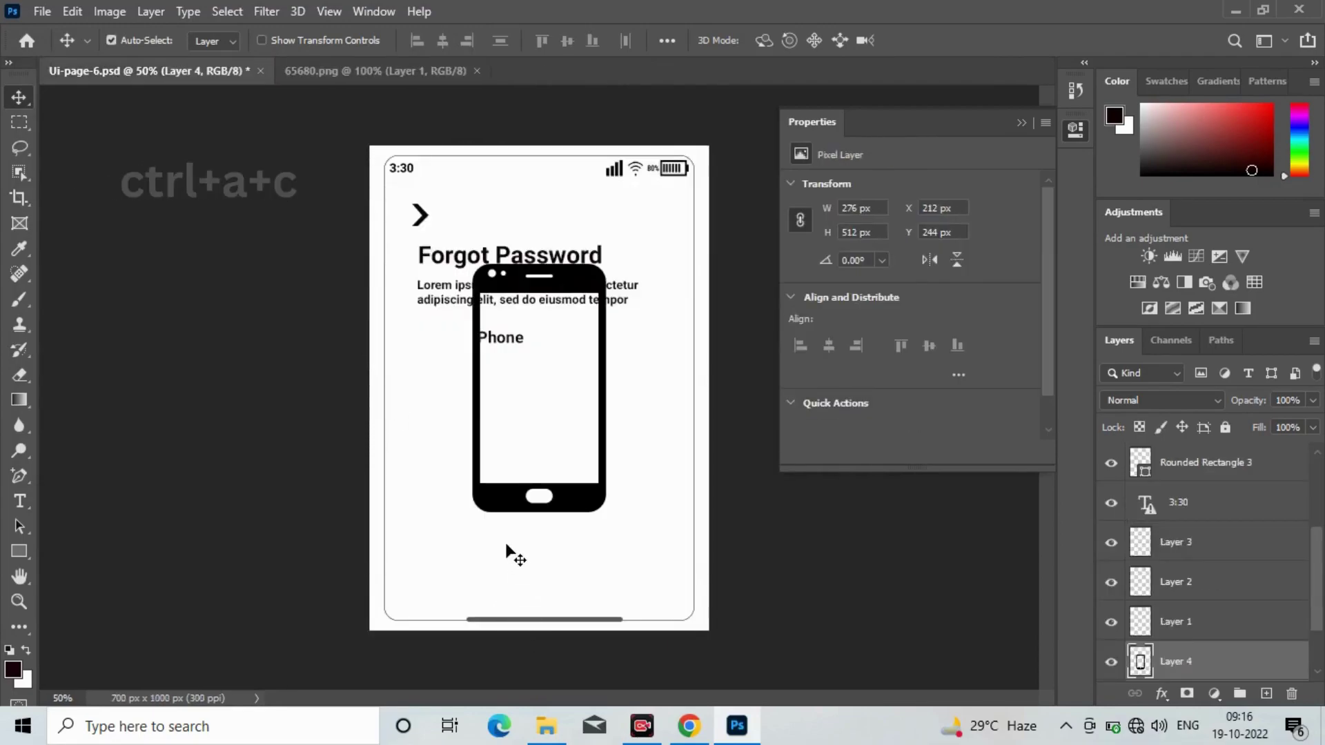
{"action": "key", "text": "ctrl+t"}
{"action": "mouse_move", "coordinate": [607, 512]}
{"action": "left_mouse_down"}
{"action": "mouse_move", "coordinate": [450, 312]}
{"action": "mouse_move", "coordinate": [465, 308]}
{"action": "left_mouse_up"}
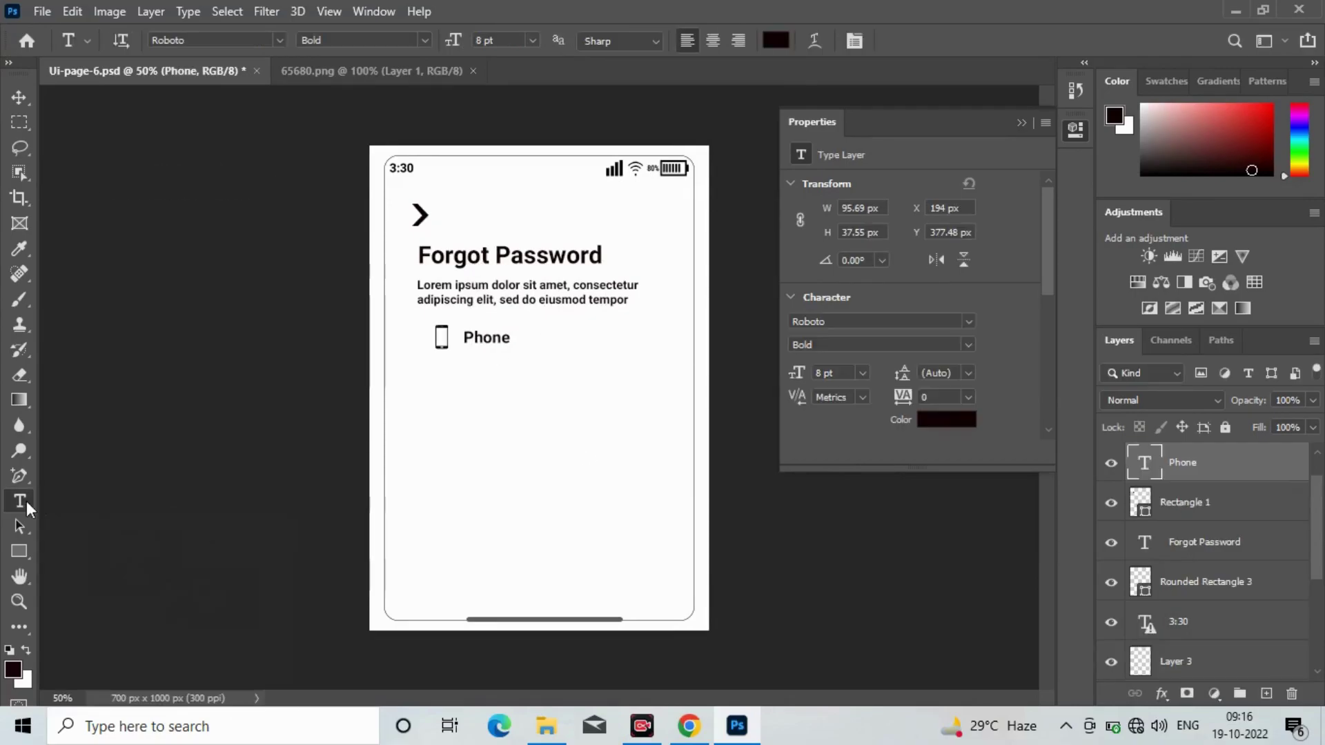
- Recolour the whole description paragraph text to a light grey
{"action": "left_click", "coordinate": [489, 300]}
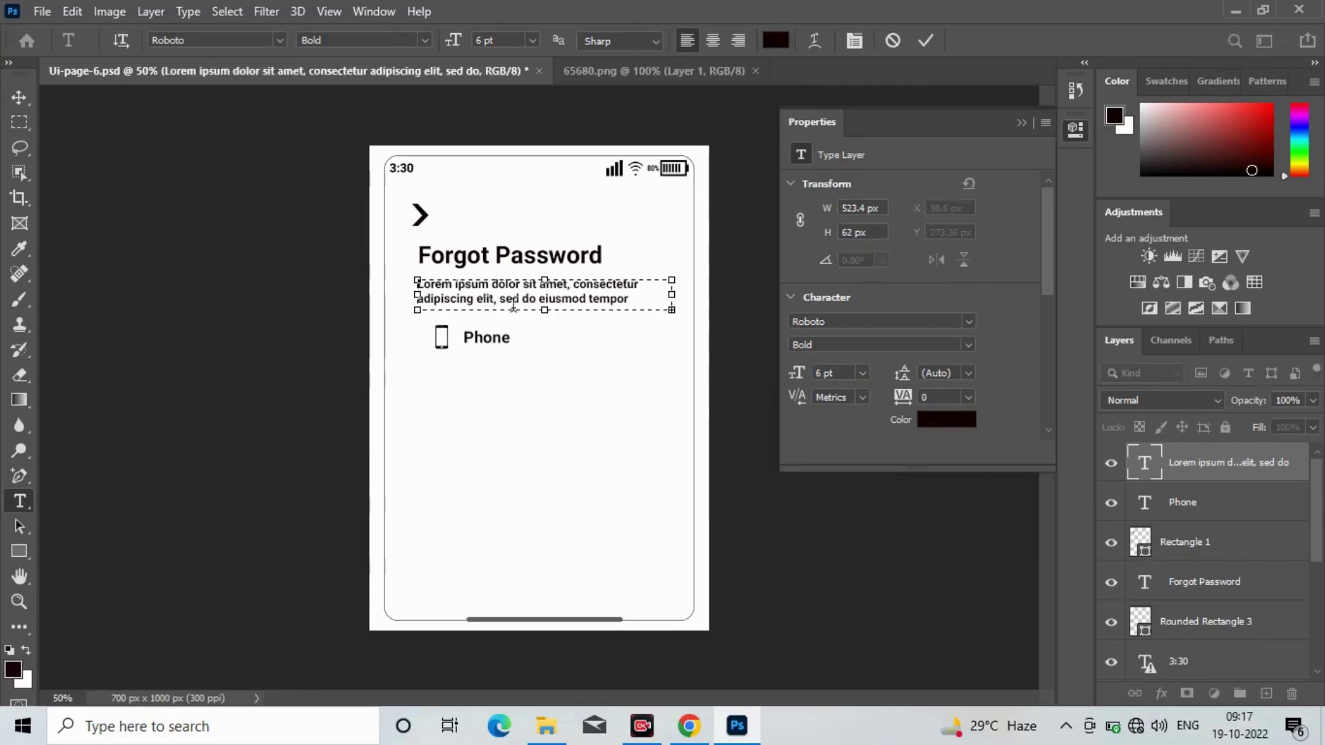
{"action": "left_click_drag", "start_coordinate": [640, 303], "coordinate": [398, 283]}
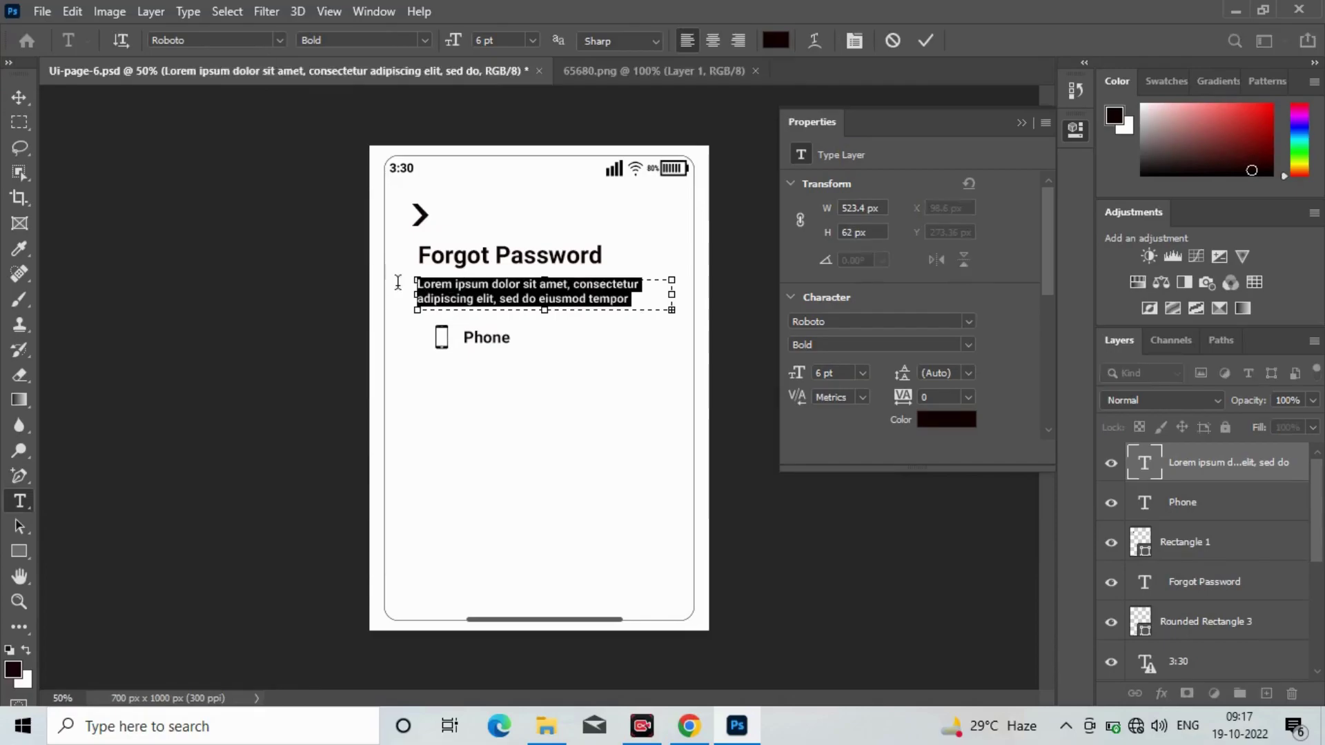
{"action": "left_click", "coordinate": [774, 37]}
{"action": "left_click_drag", "start_coordinate": [408, 289], "coordinate": [407, 223]}
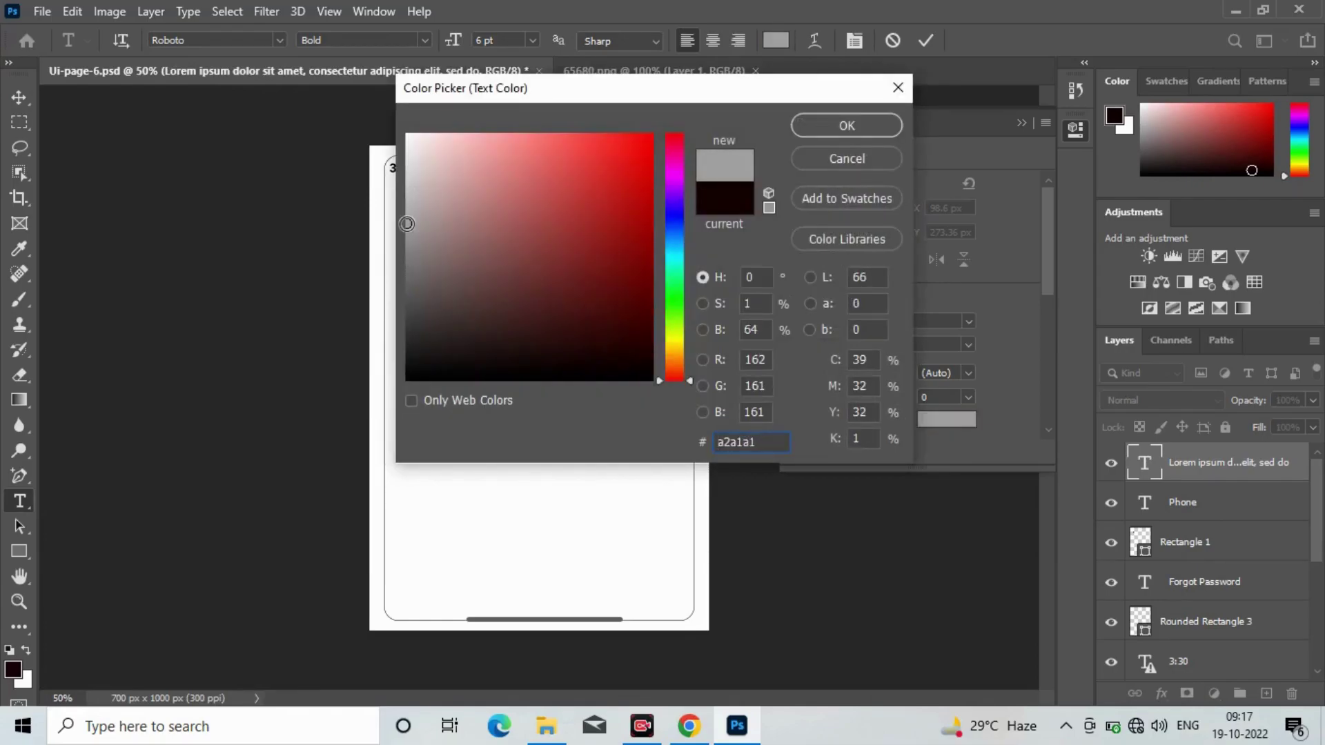
{"action": "left_click", "coordinate": [801, 134]}
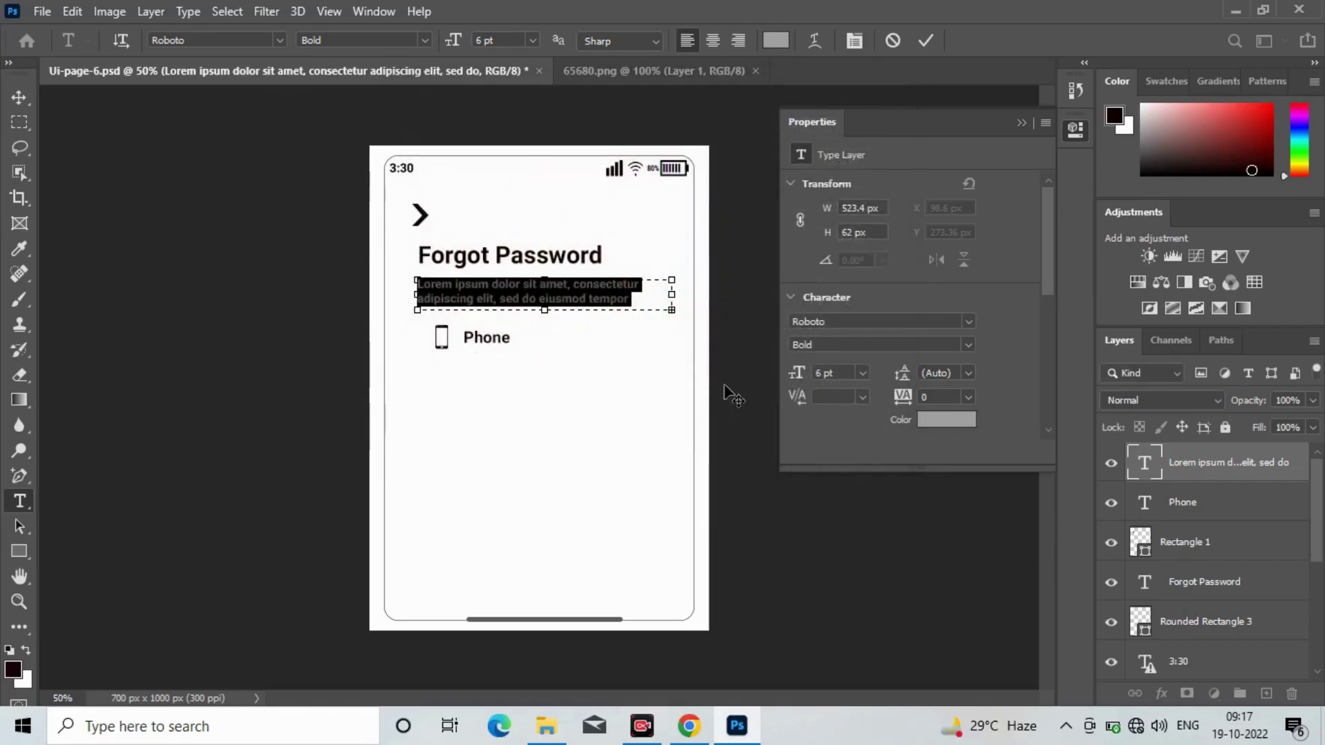
{"action": "left_click", "coordinate": [19, 98]}
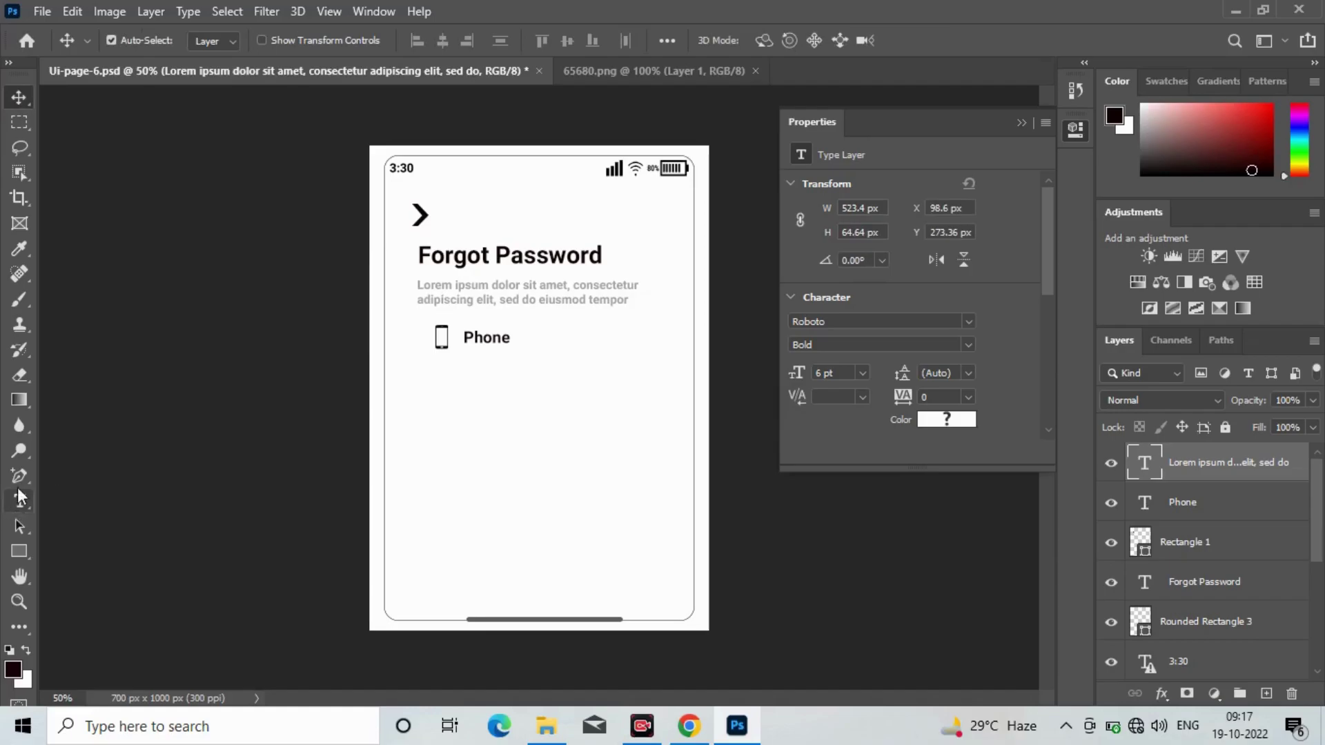
- Draw a rounded-rectangle button below the Phone label
{"action": "left_click", "coordinate": [19, 551]}
{"action": "left_click_drag", "start_coordinate": [468, 385], "coordinate": [587, 416]}
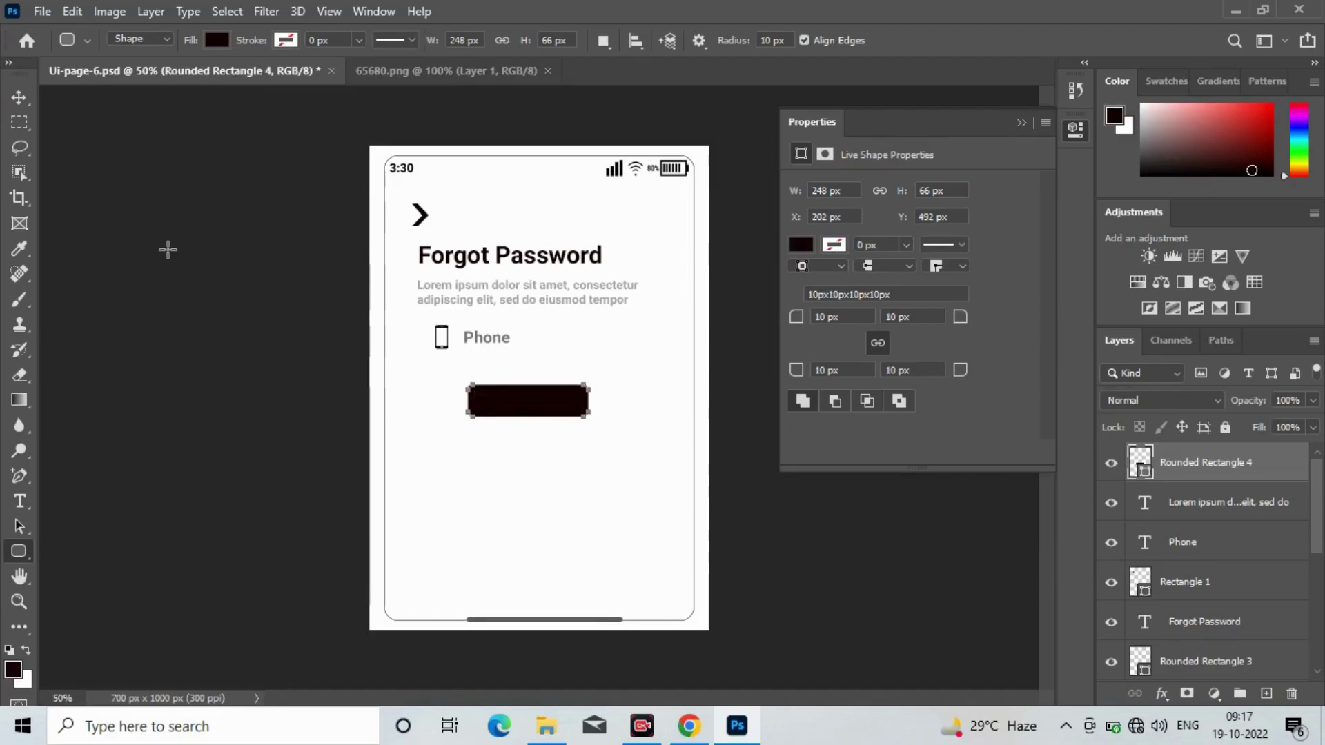
{"action": "left_click", "coordinate": [21, 98]}
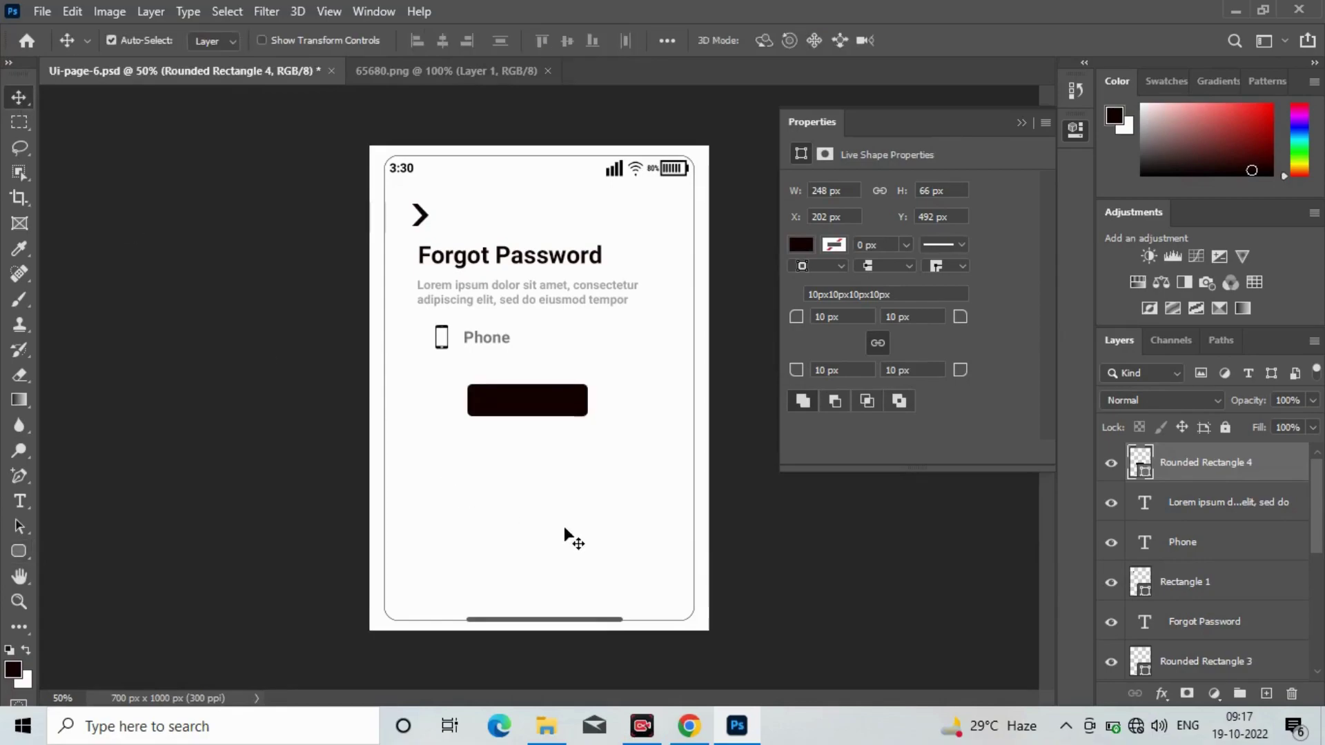
- Add a 'Send' text label and colour it white (#ffffff)
{"action": "key", "text": "t"}
{"action": "left_click", "coordinate": [491, 476]}
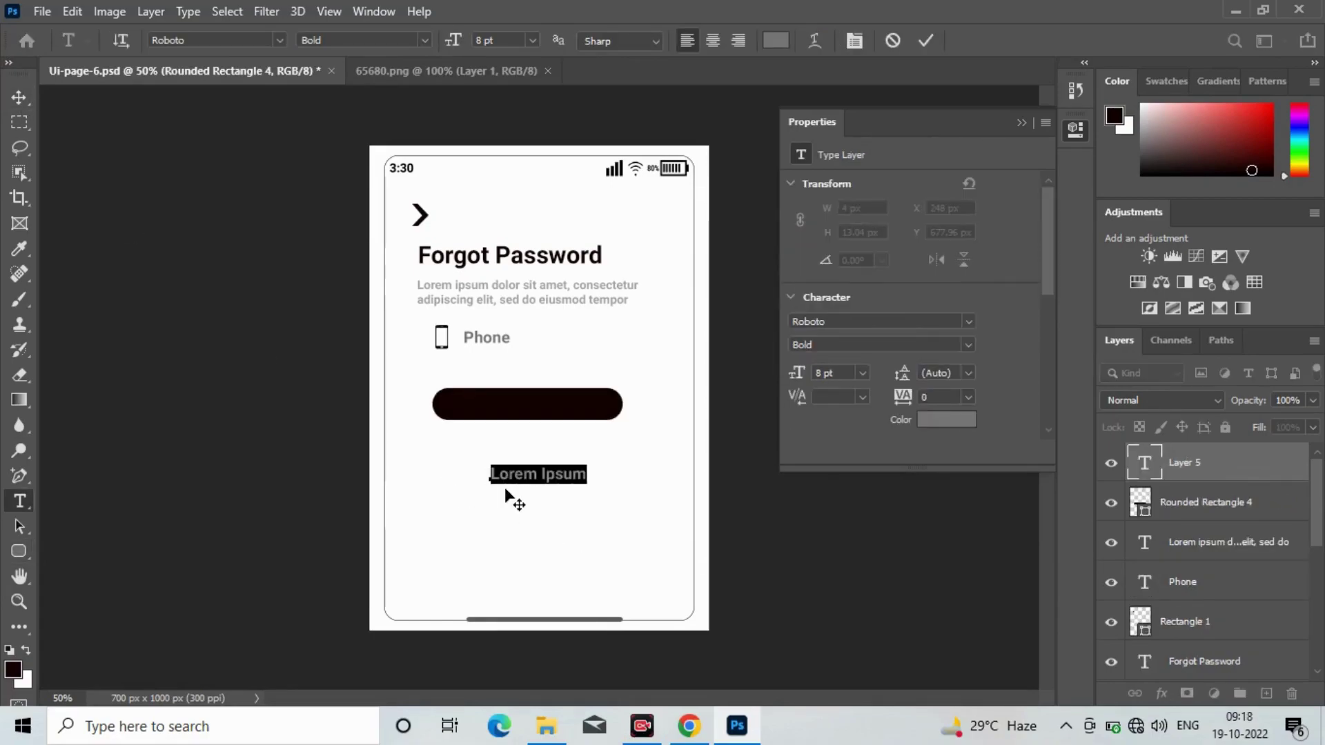
{"action": "type", "text": "Send"}
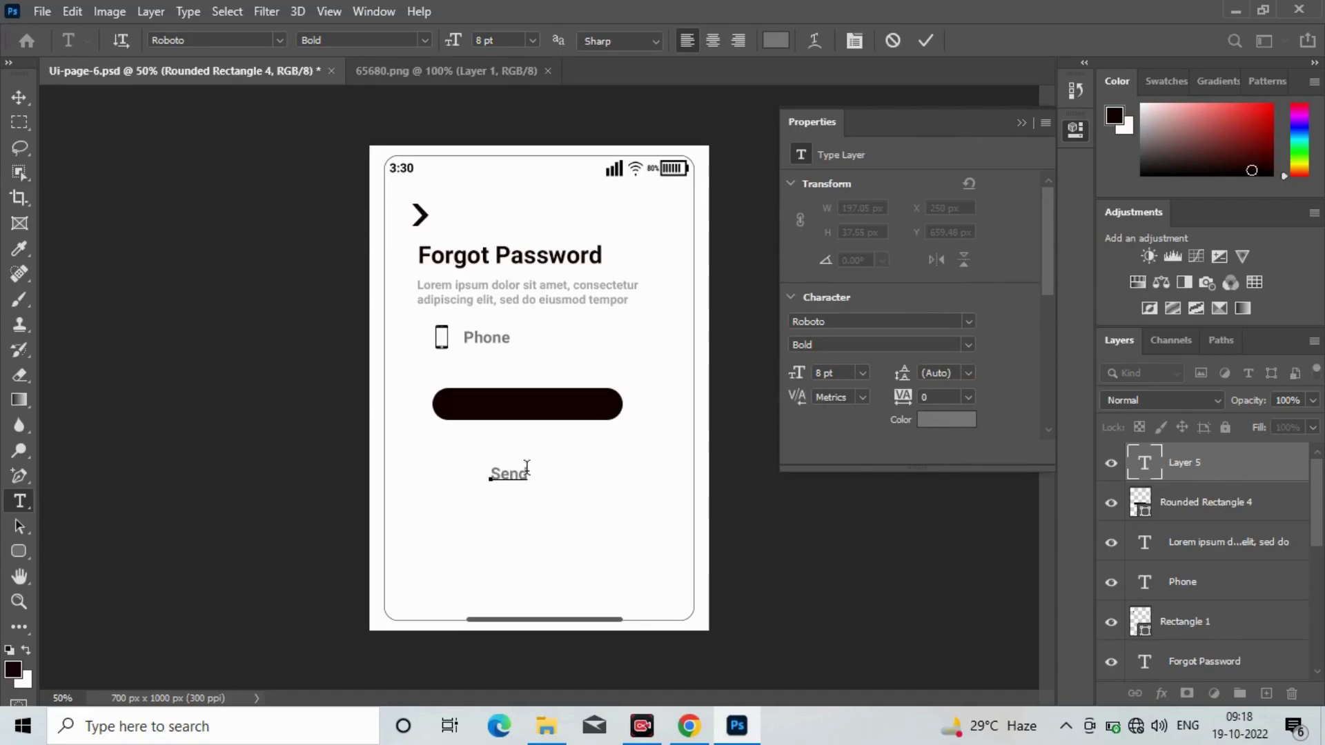
{"action": "left_click_drag", "start_coordinate": [528, 474], "coordinate": [491, 474]}
{"action": "left_click", "coordinate": [776, 42]}
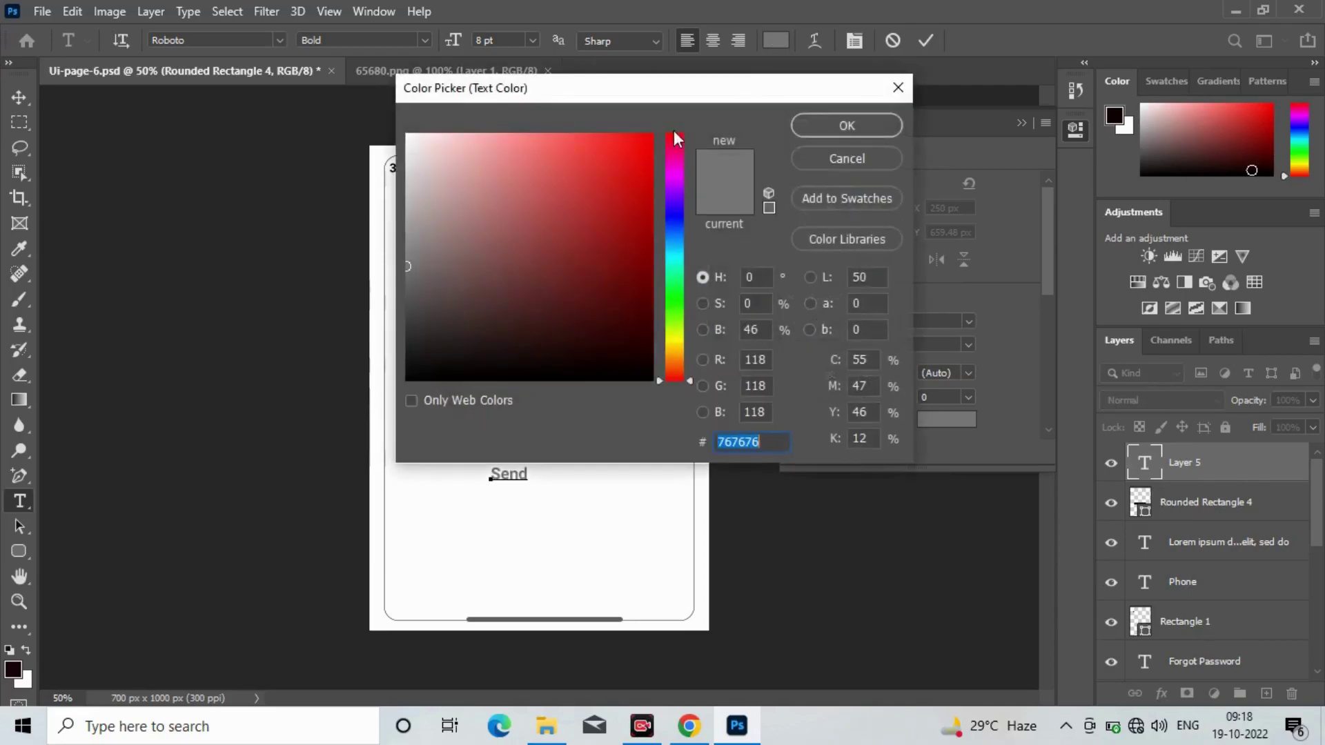
{"action": "left_click_drag", "start_coordinate": [466, 168], "coordinate": [407, 135]}
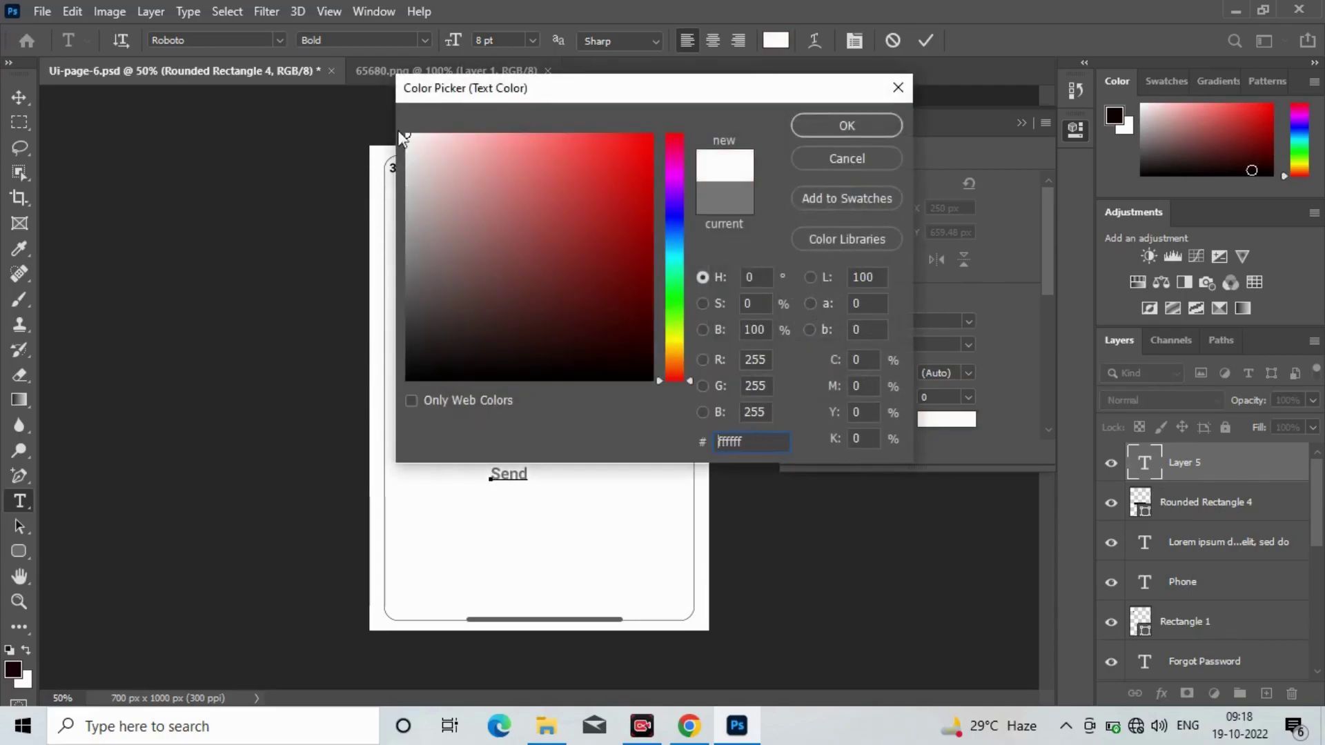
{"action": "left_click", "coordinate": [842, 126]}
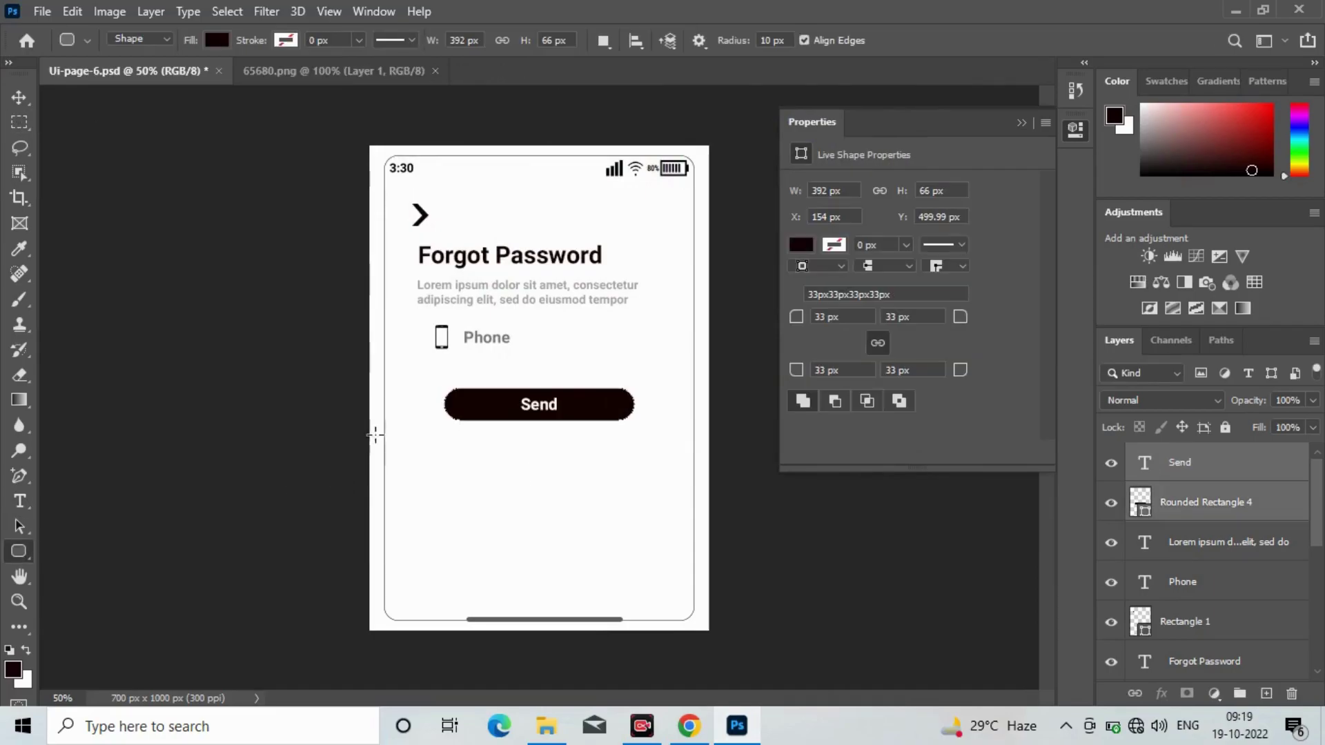
- Draw a rounded panel across the lower screen and fill it with #d5cdcd
{"action": "mouse_move", "coordinate": [384, 433]}
{"action": "left_mouse_down"}
{"action": "mouse_move", "coordinate": [438, 626]}
{"action": "mouse_move", "coordinate": [704, 626]}
{"action": "left_mouse_up"}
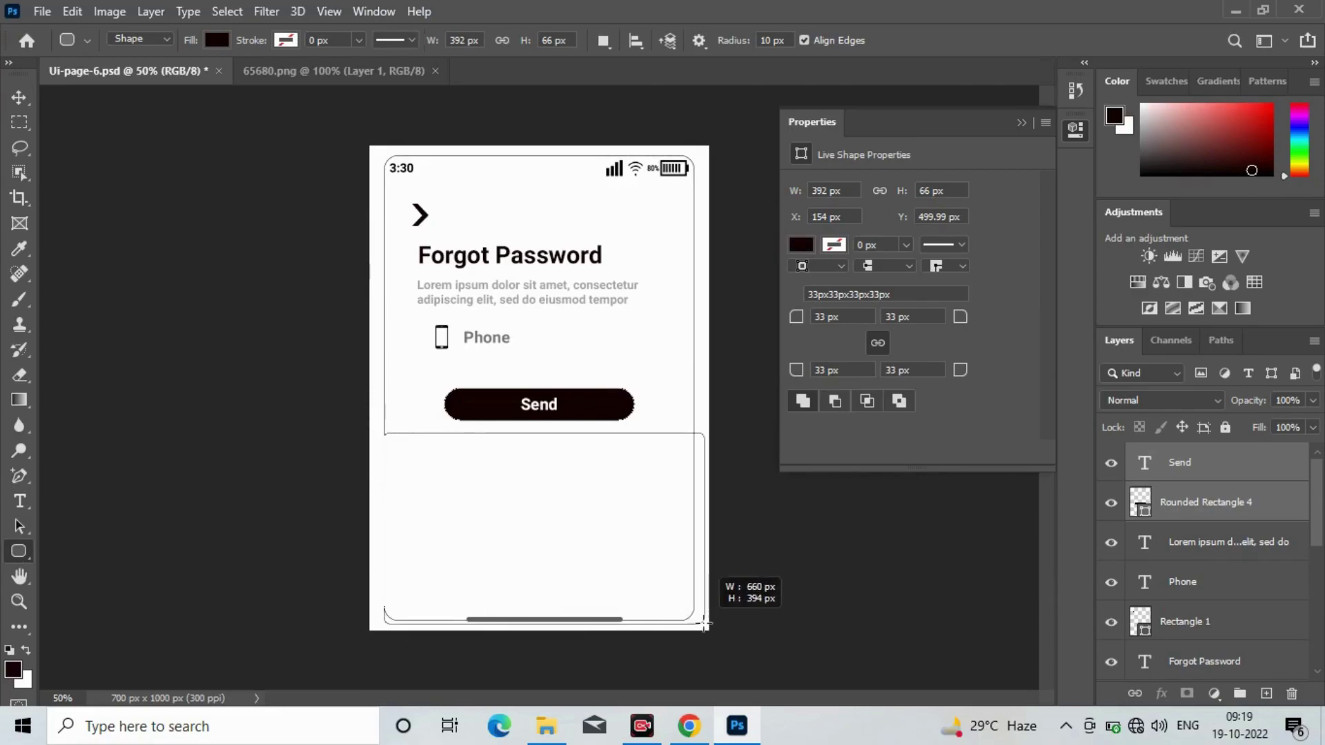
{"action": "left_click_drag", "start_coordinate": [705, 625], "coordinate": [693, 617]}
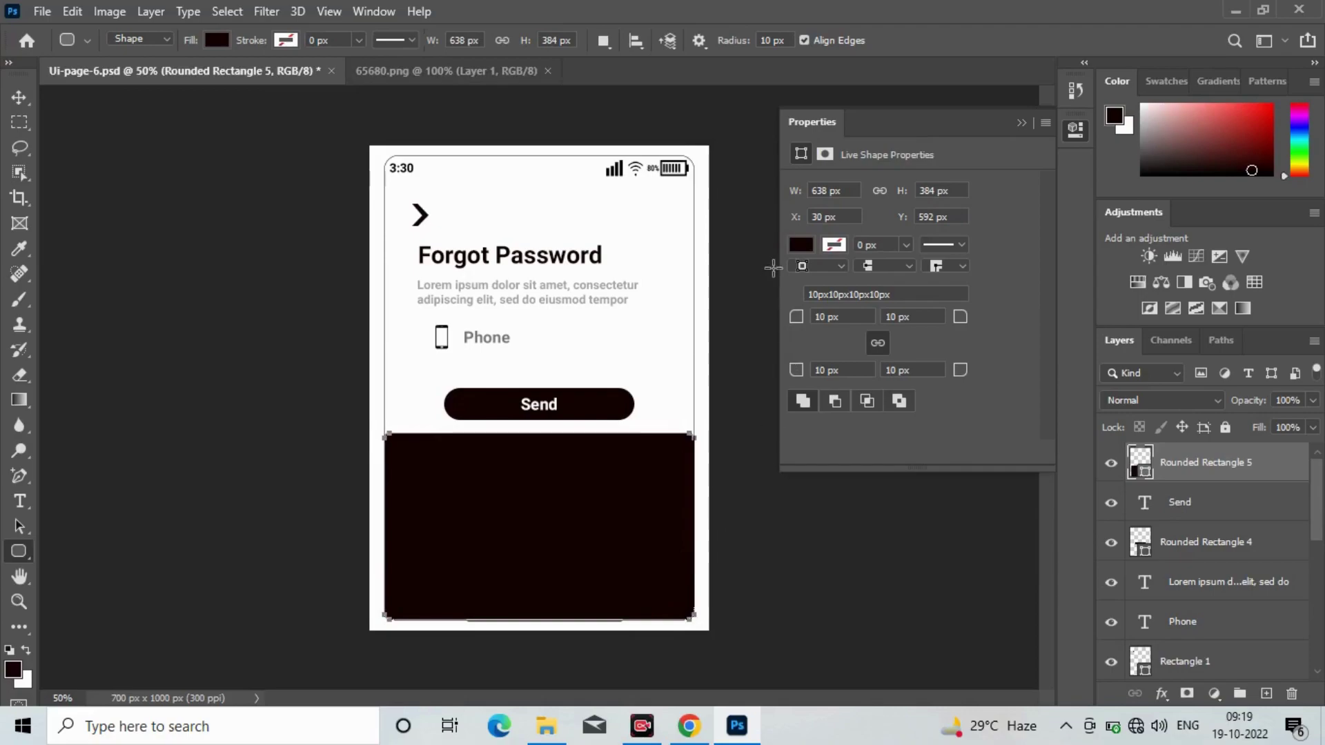
{"action": "left_click", "coordinate": [797, 248]}
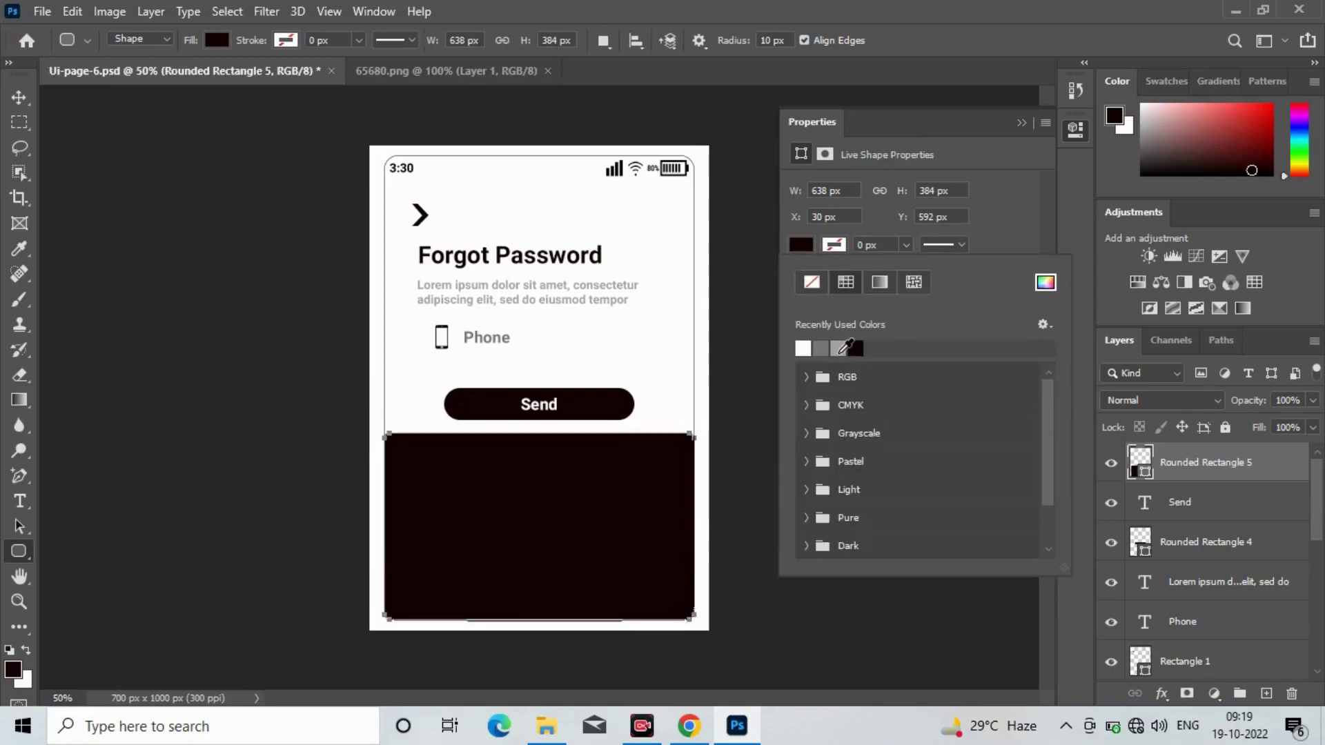
{"action": "left_click", "coordinate": [842, 349]}
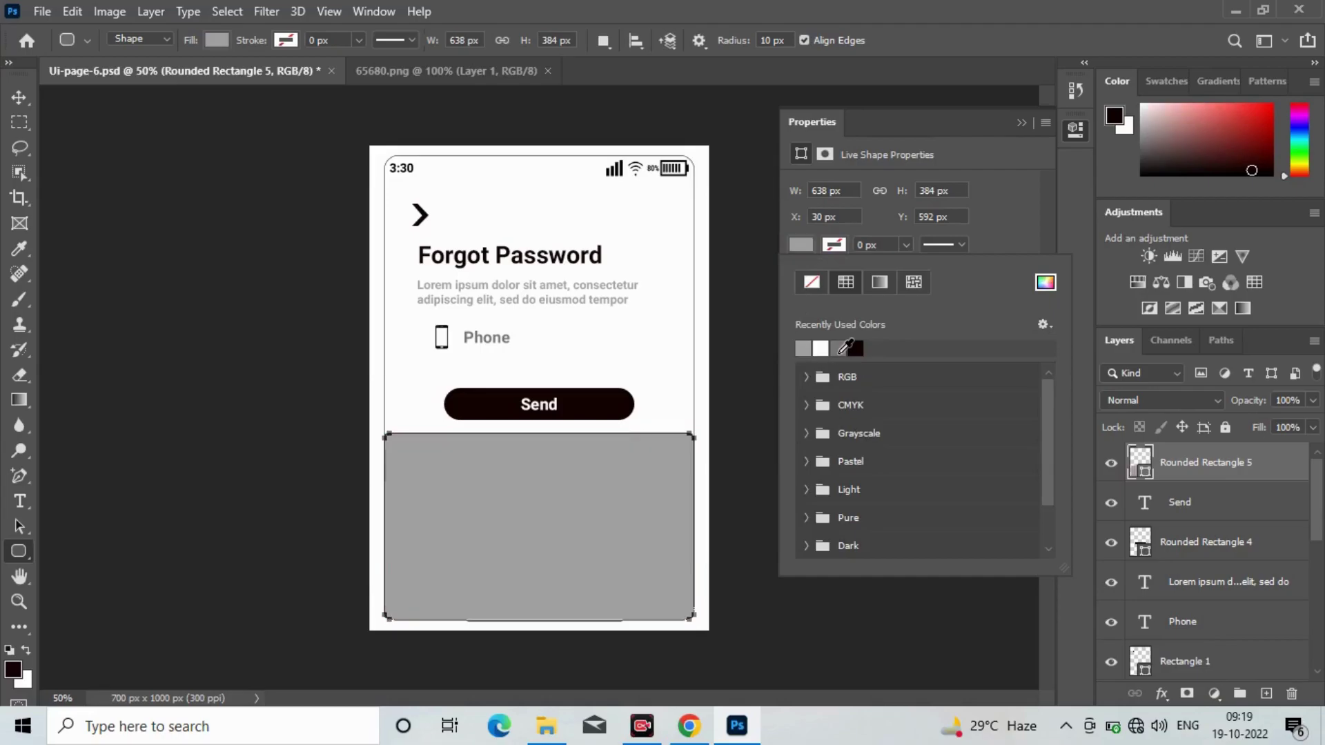
{"action": "left_click", "coordinate": [1056, 281]}
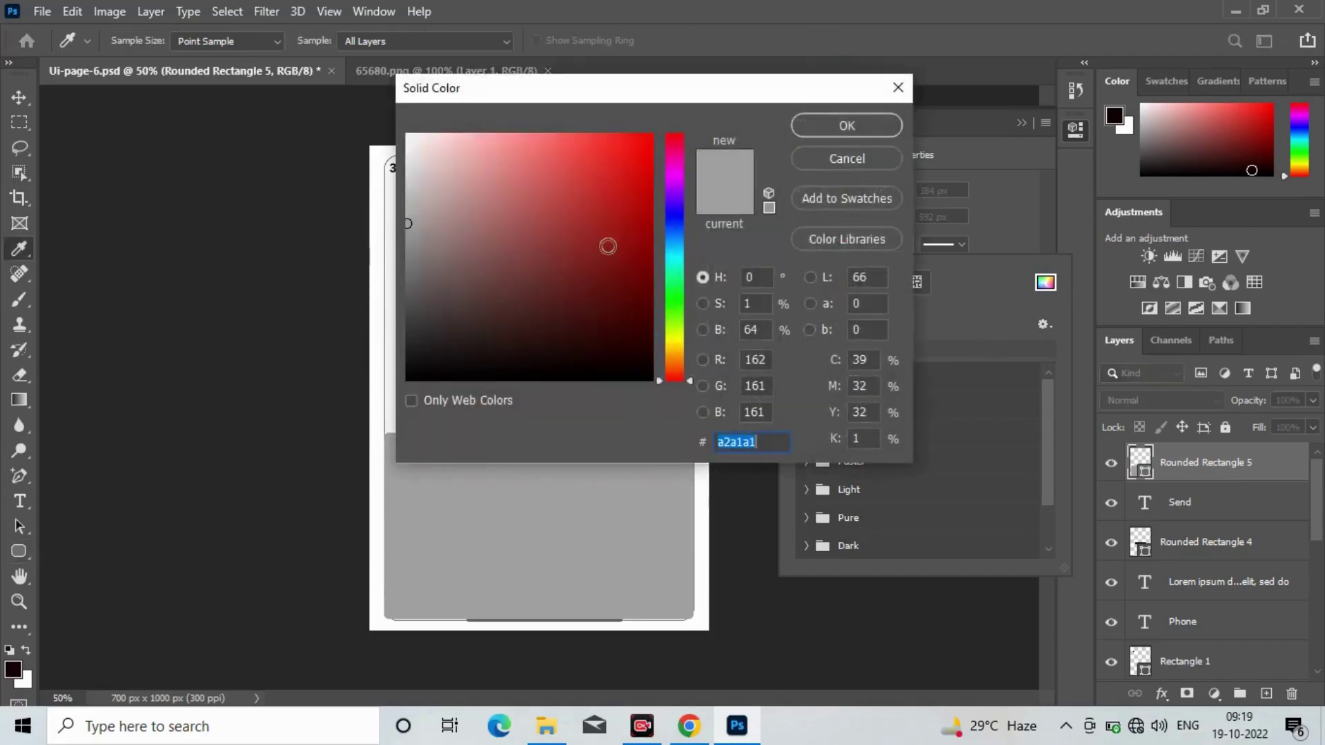
{"action": "left_click", "coordinate": [417, 190]}
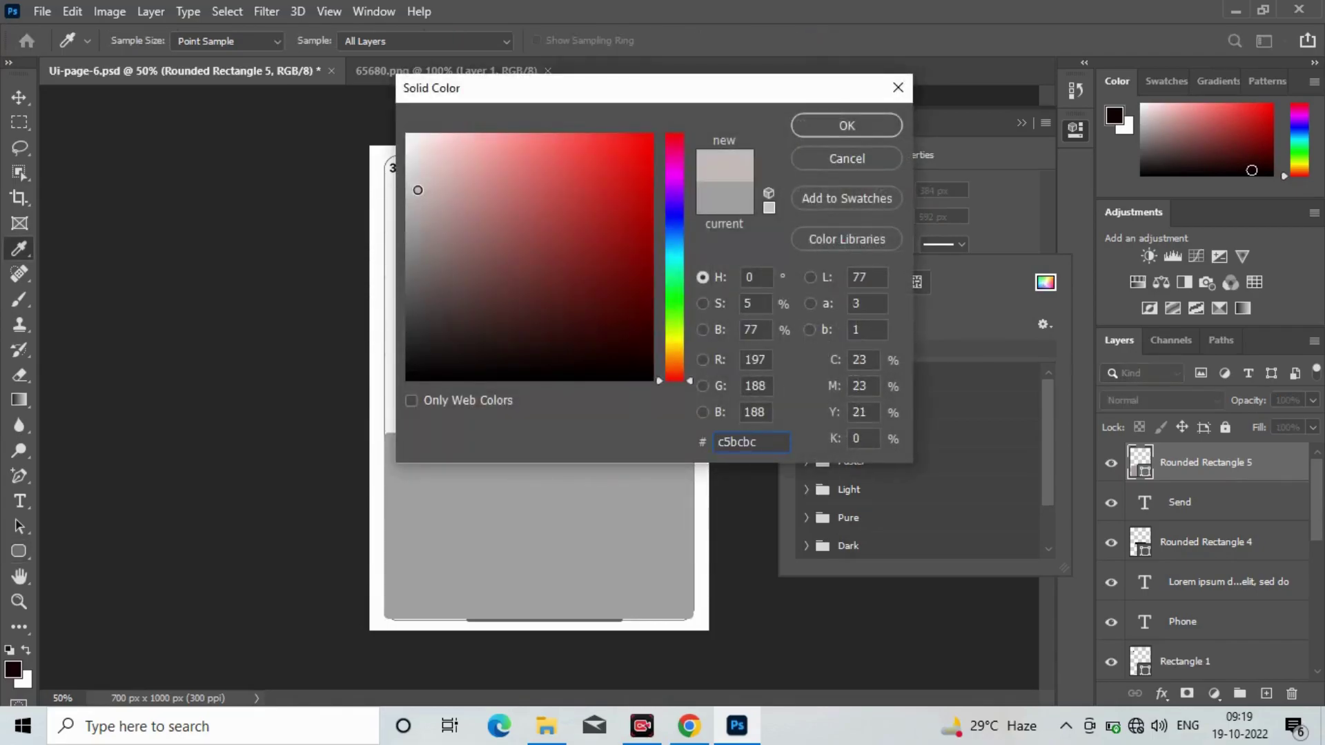
{"action": "left_click_drag", "start_coordinate": [417, 190], "coordinate": [418, 185]}
{"action": "left_click_drag", "start_coordinate": [418, 185], "coordinate": [415, 174]}
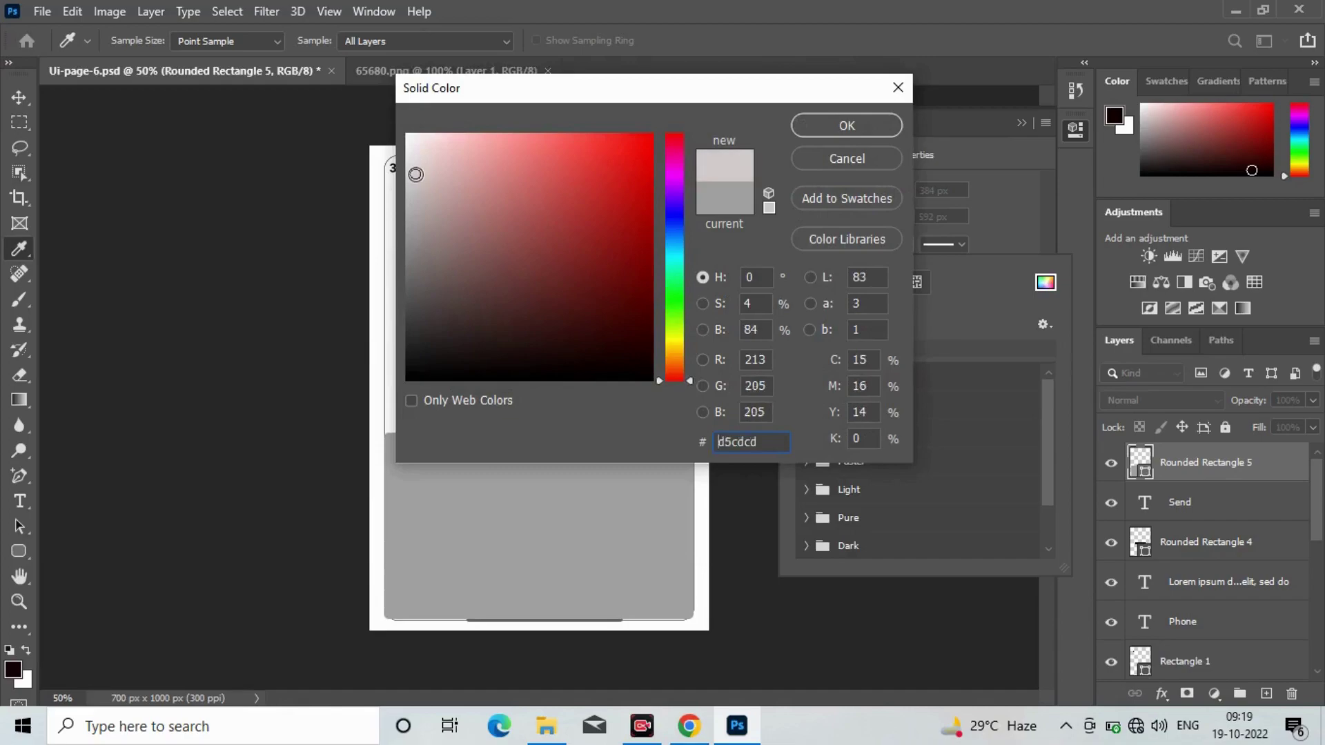
{"action": "left_click", "coordinate": [872, 126]}
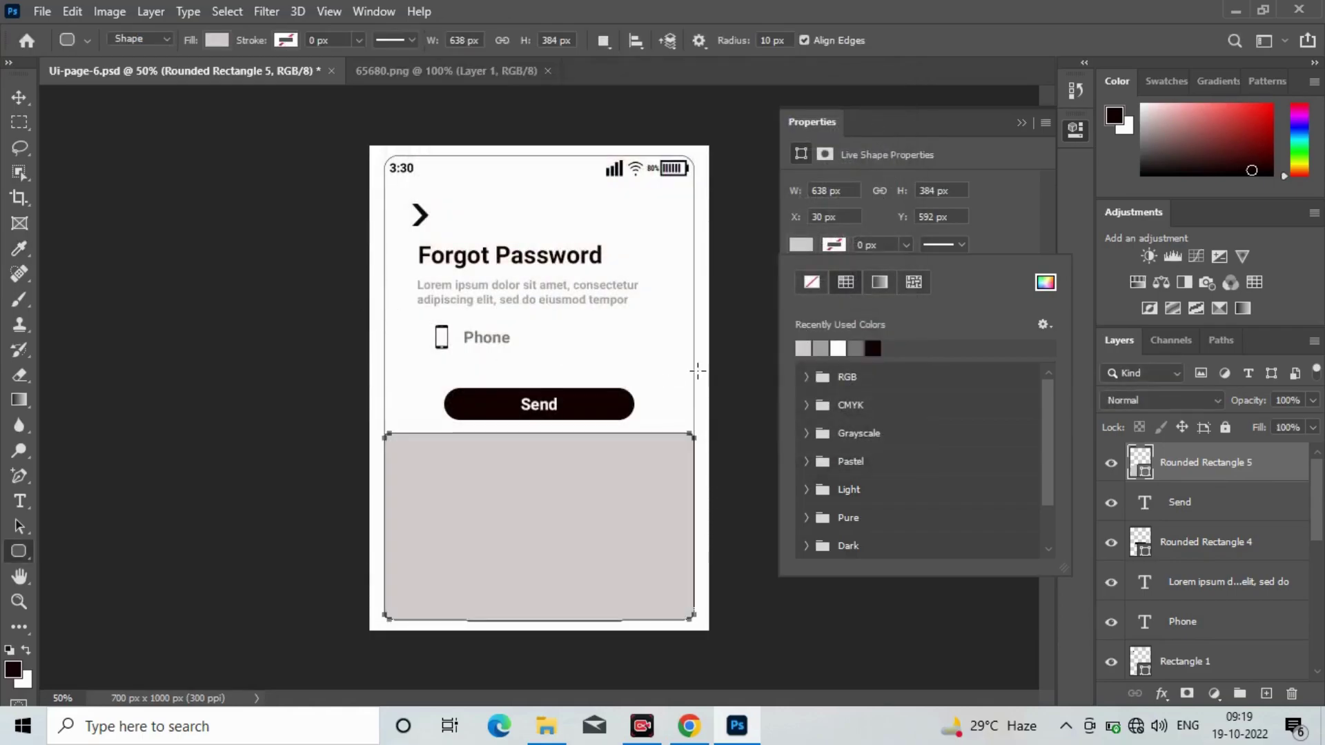
{"action": "left_click", "coordinate": [982, 242]}
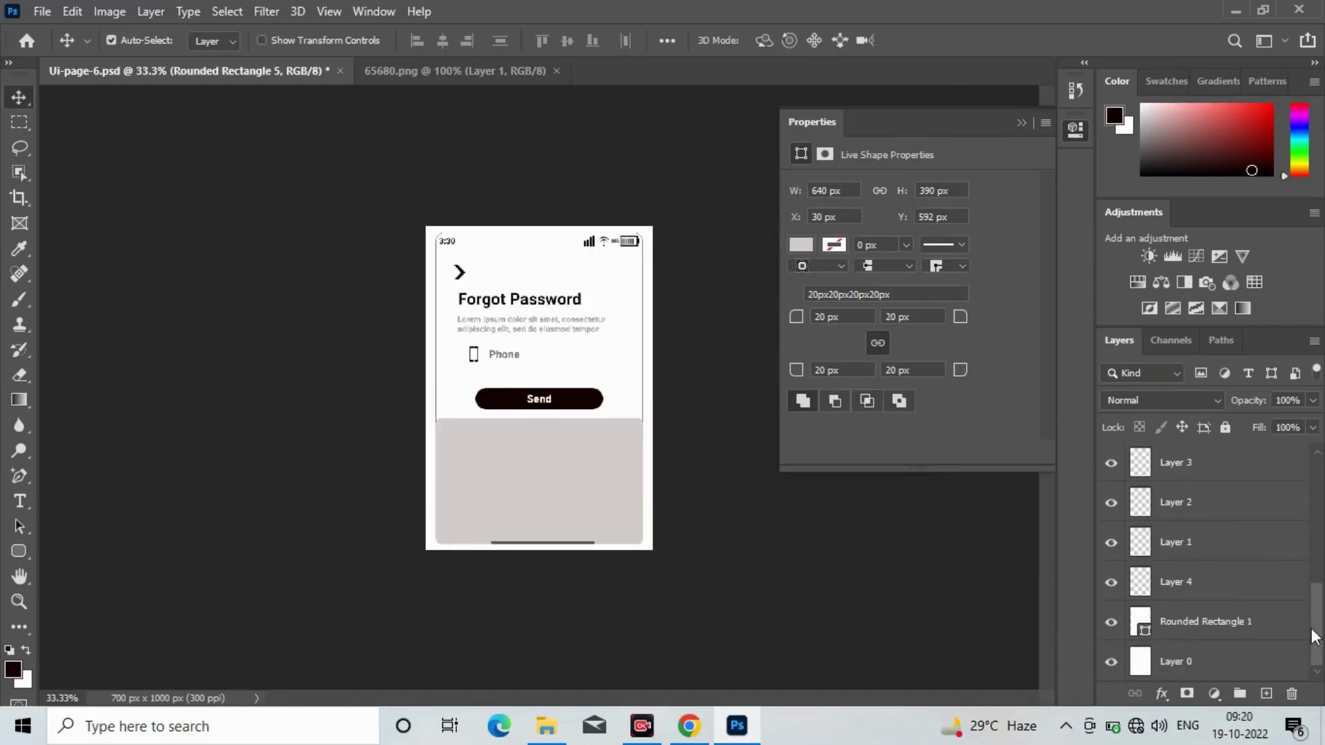
- Duplicate the Rounded Rectangle 1 frame layer and move the copy to the top
{"action": "left_click", "coordinate": [1287, 626]}
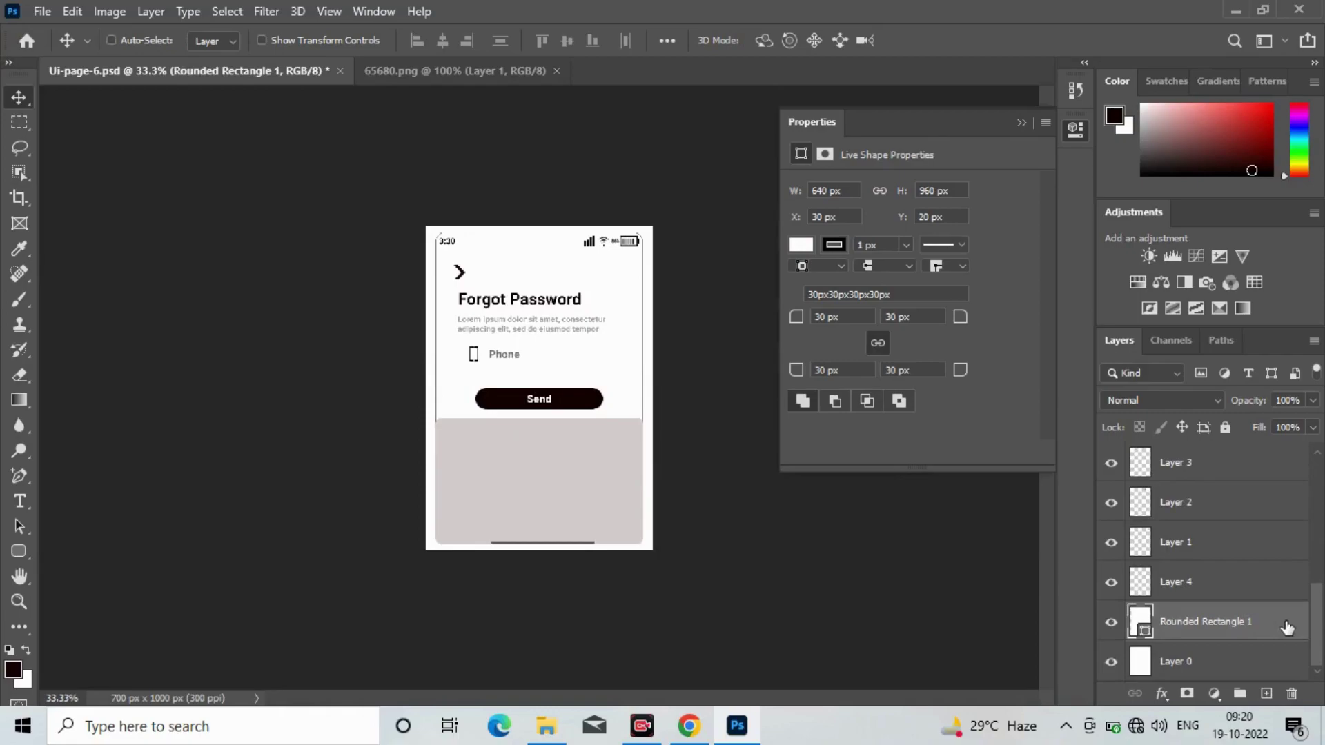
{"action": "key", "text": "ctrl+j"}
{"action": "left_click_drag", "start_coordinate": [1287, 626], "coordinate": [1260, 438]}
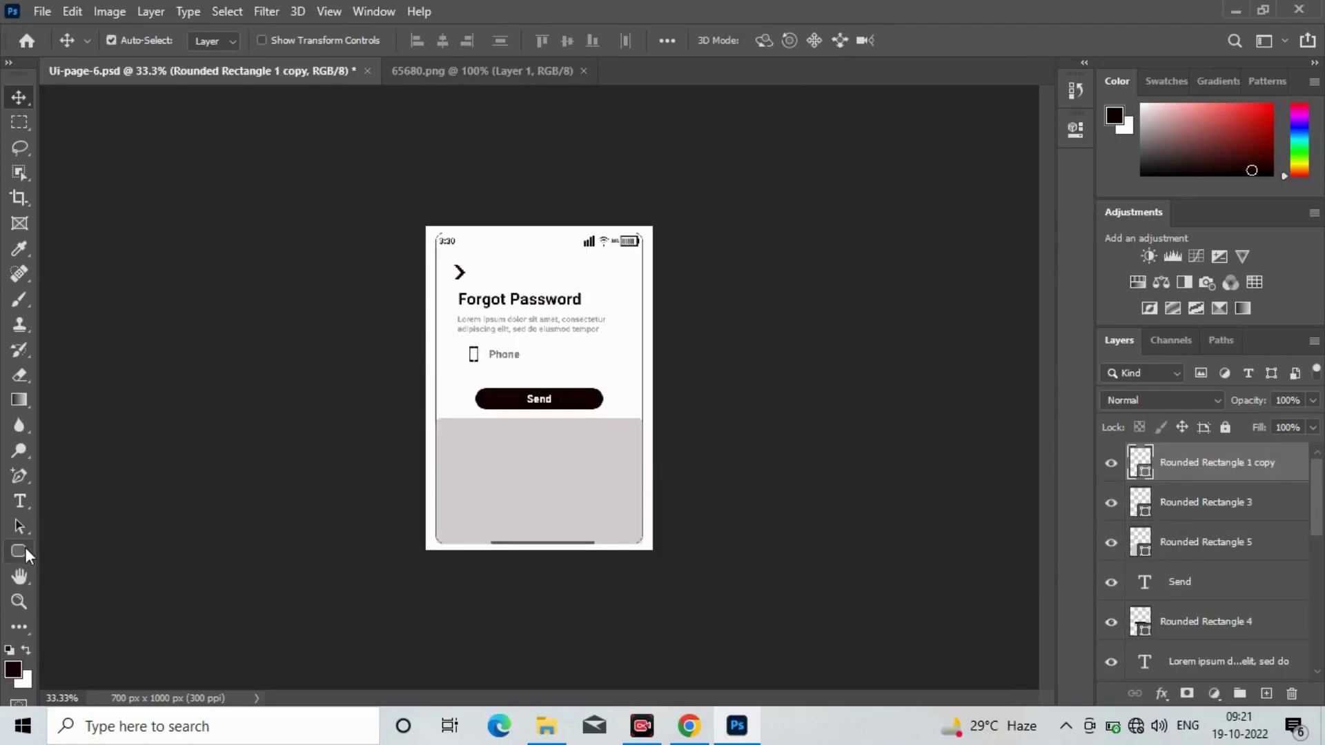
- Draw a small key on the grey panel with white fill and no stroke
{"action": "left_click", "coordinate": [25, 549]}
{"action": "left_click_drag", "start_coordinate": [462, 439], "coordinate": [511, 452]}
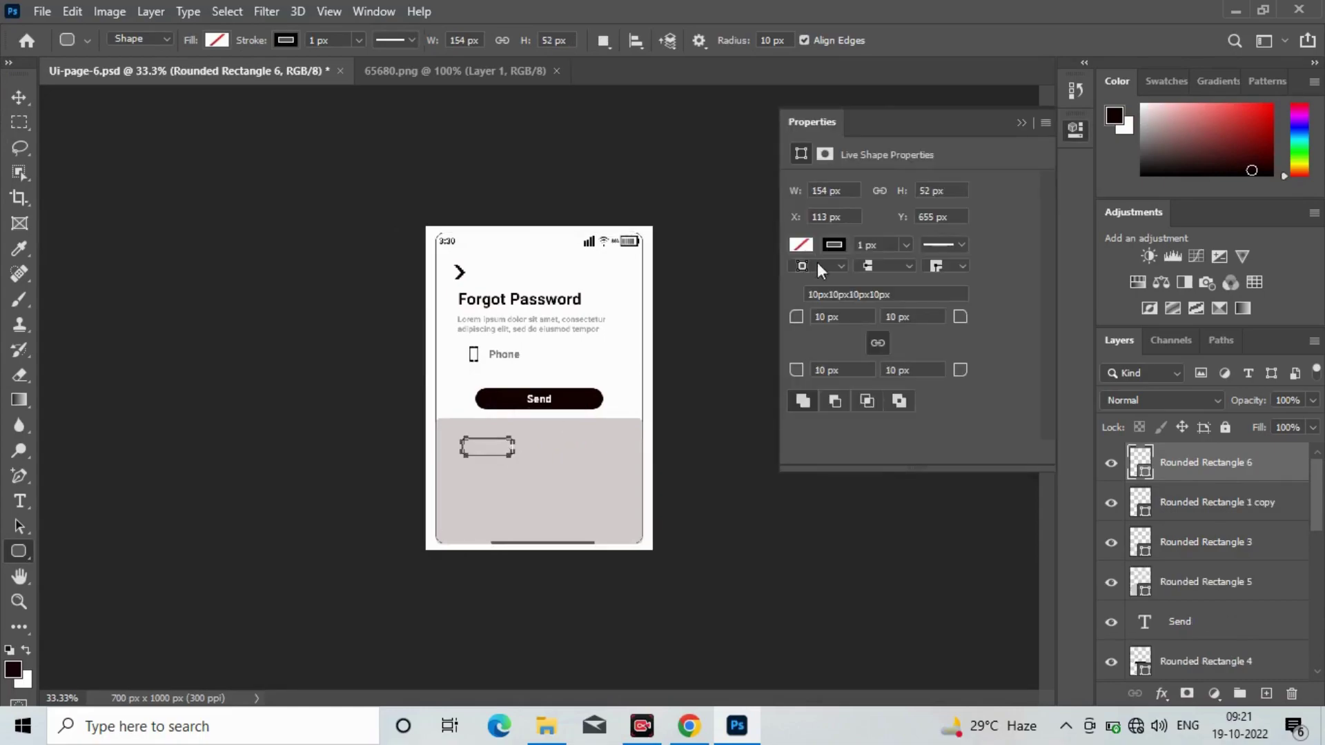
{"action": "left_click", "coordinate": [801, 245]}
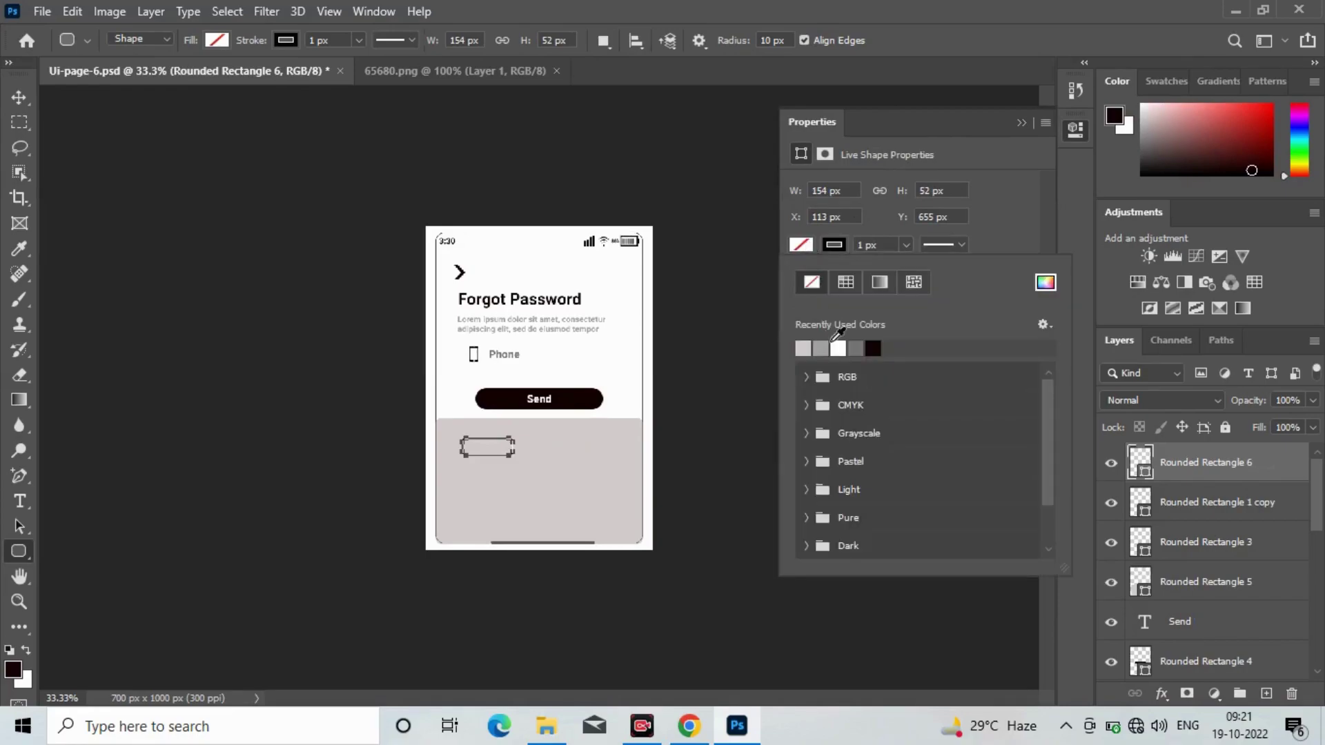
{"action": "left_click", "coordinate": [839, 348]}
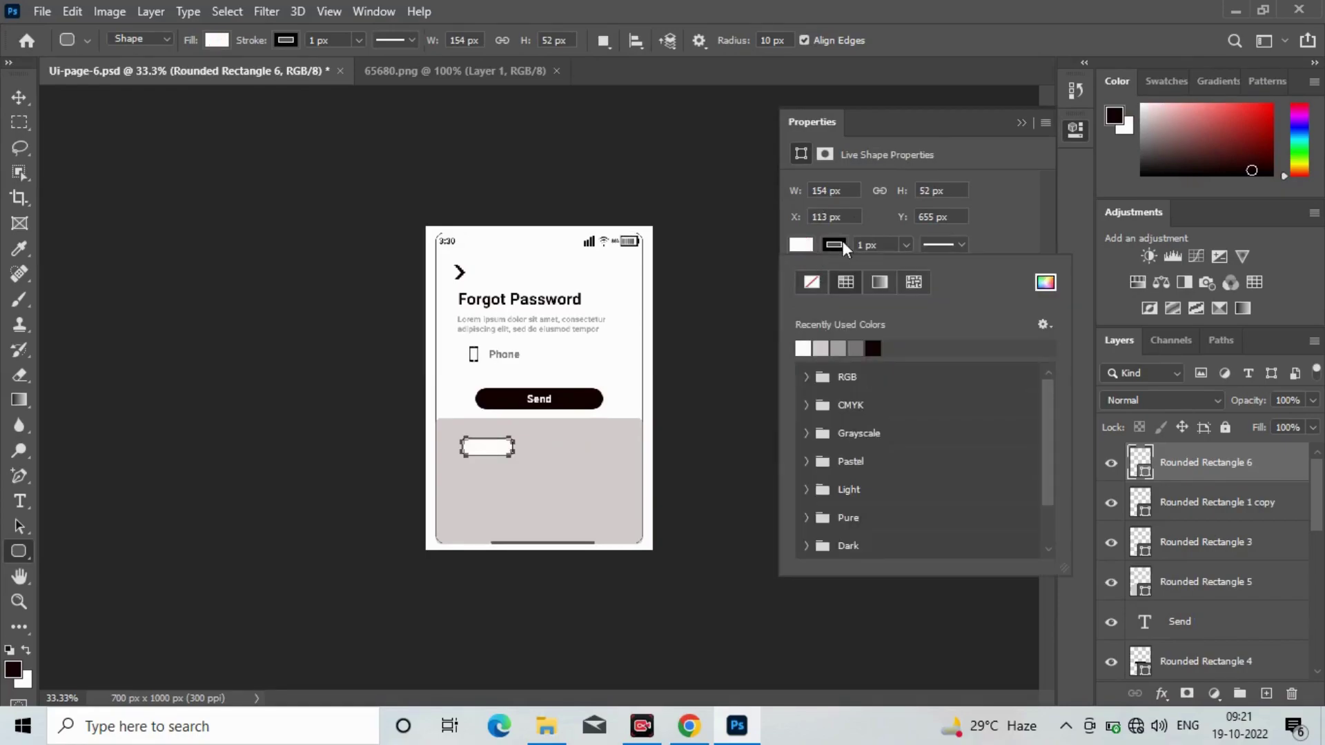
{"action": "left_click", "coordinate": [813, 282]}
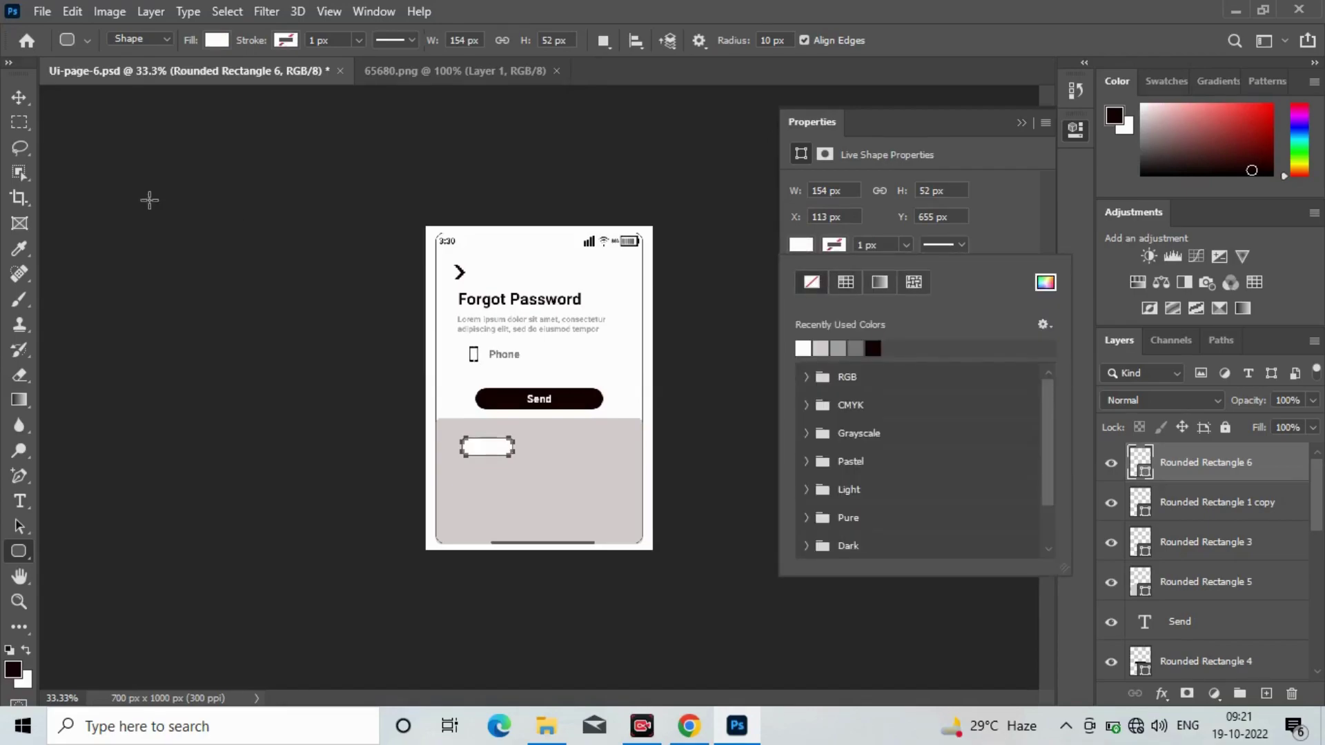
{"action": "left_click", "coordinate": [21, 100]}
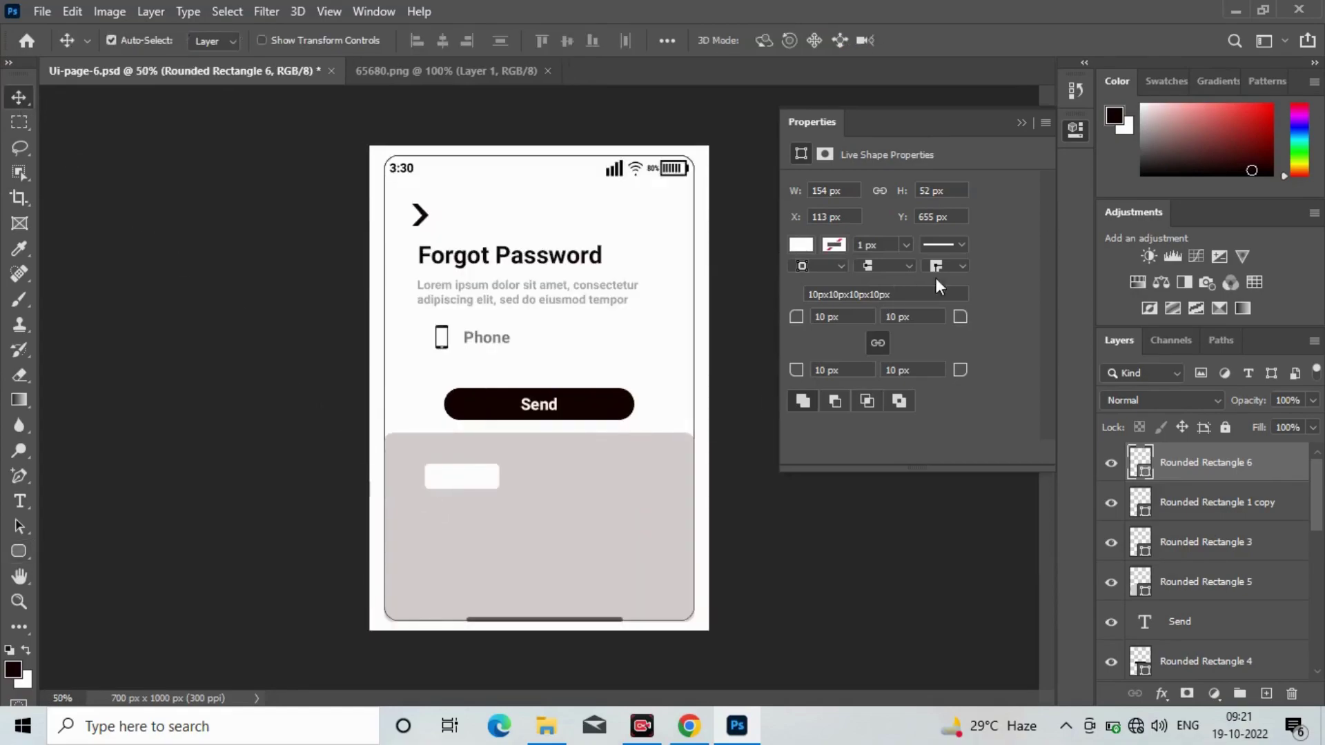
- Duplicate the white key into a row of three, then widen and heighten the row
{"action": "mouse_move", "coordinate": [464, 481]}
{"action": "left_mouse_down"}
{"action": "mouse_move", "coordinate": [448, 472]}
{"action": "mouse_move", "coordinate": [514, 470]}
{"action": "left_mouse_up"}
{"action": "key", "text": "ctrl+j"}
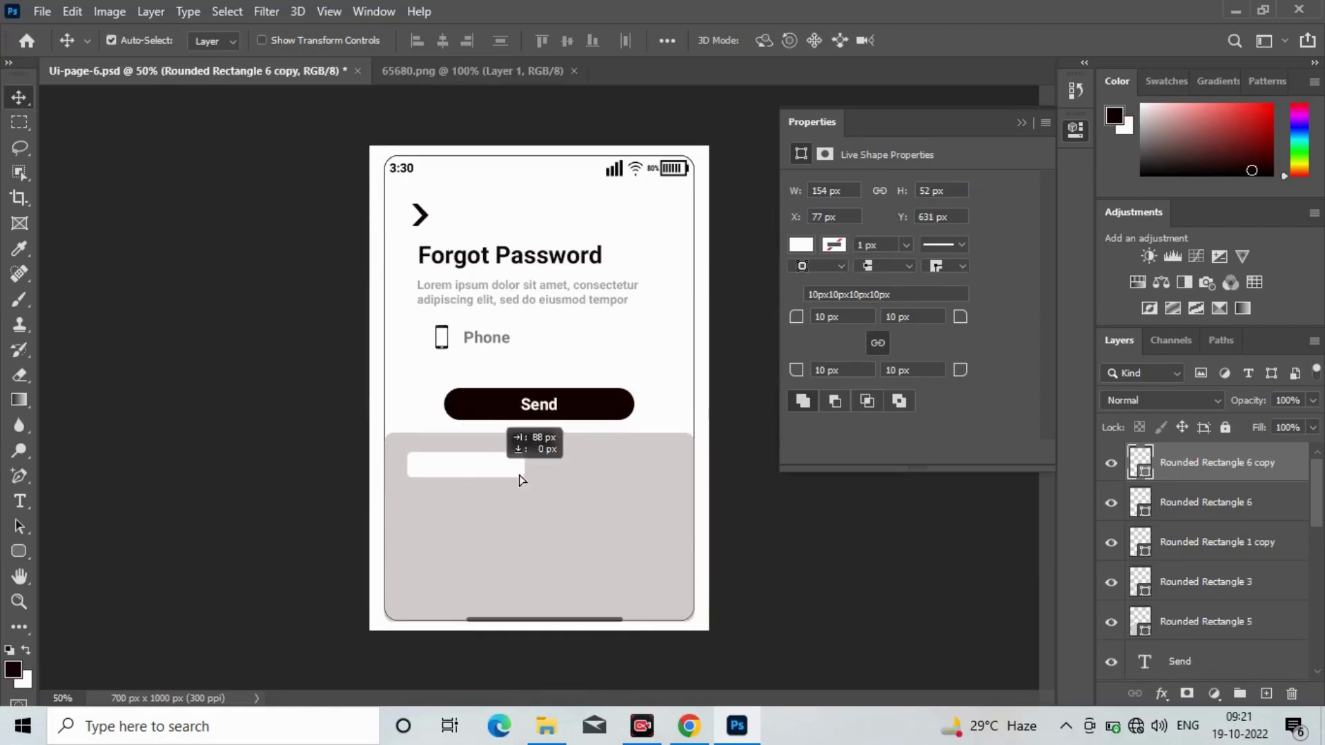
{"action": "key", "text": "ctrl+j"}
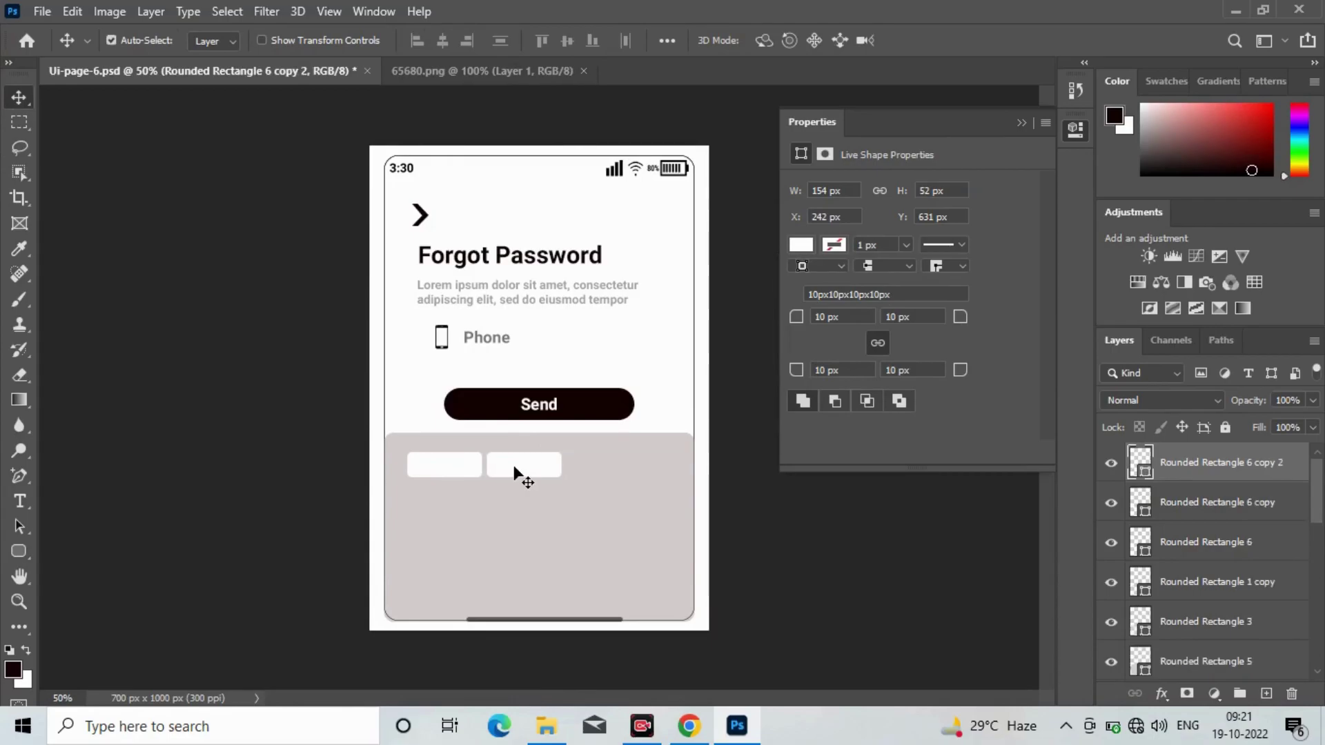
{"action": "left_click_drag", "start_coordinate": [515, 470], "coordinate": [596, 471]}
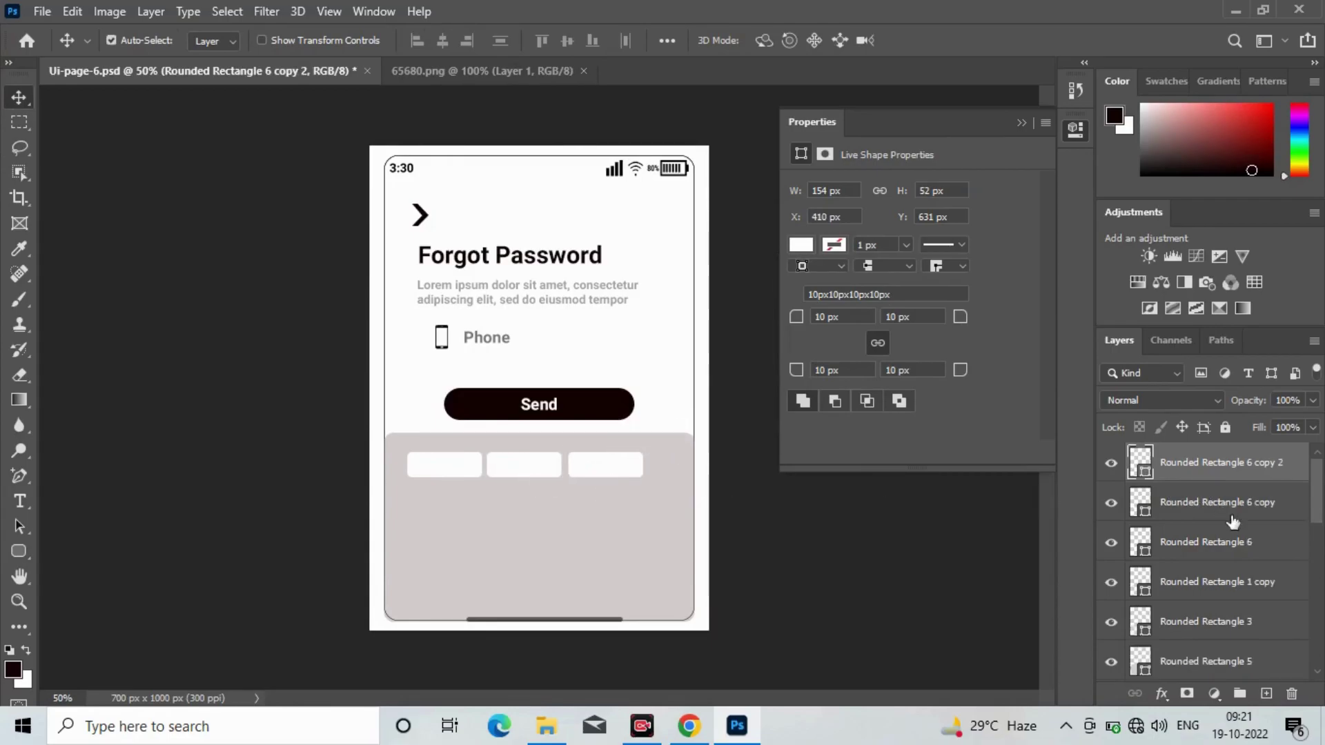
{"action": "left_click", "coordinate": [1231, 545], "text": "shift"}
{"action": "key", "text": "ctrl+t"}
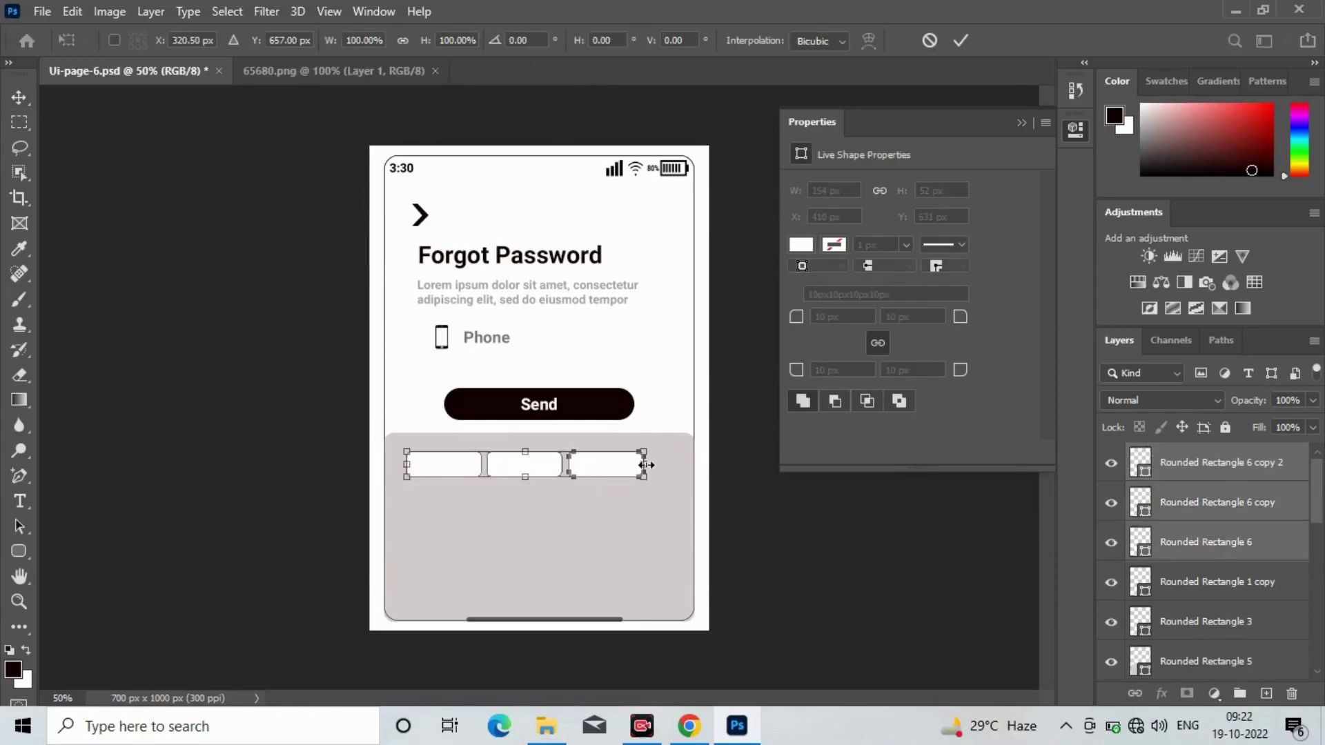
{"action": "left_click_drag", "start_coordinate": [644, 464], "coordinate": [669, 463]}
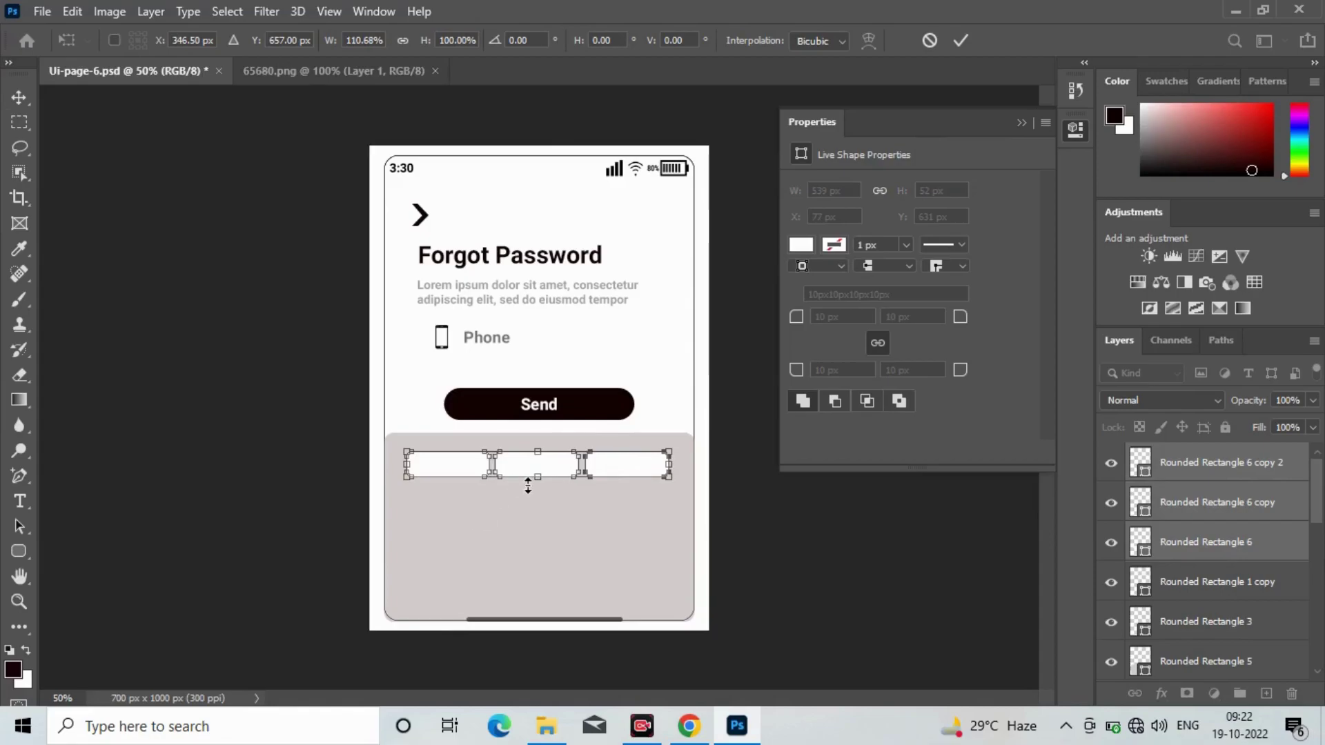
{"action": "left_click_drag", "start_coordinate": [540, 482], "coordinate": [544, 487]}
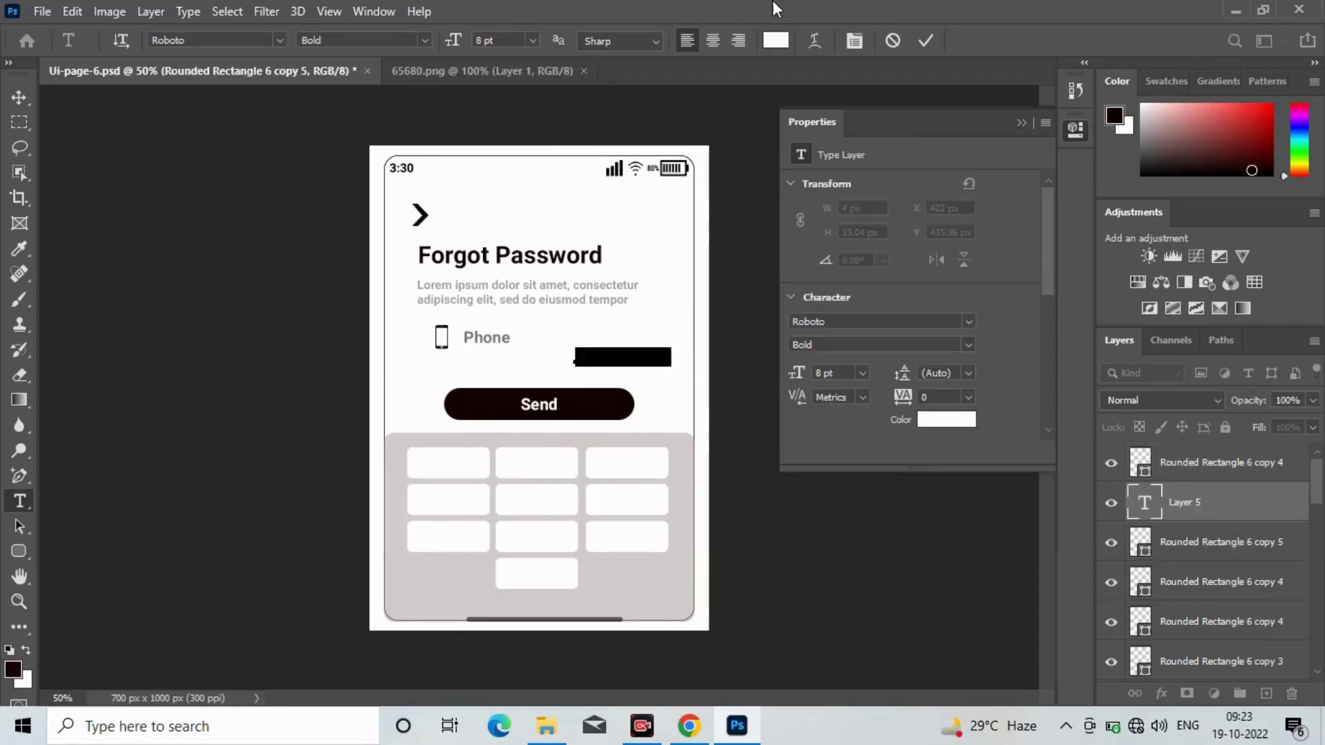
- Set the text colour to near-black and replace the placeholder text with the digit 1
{"action": "left_click", "coordinate": [775, 41]}
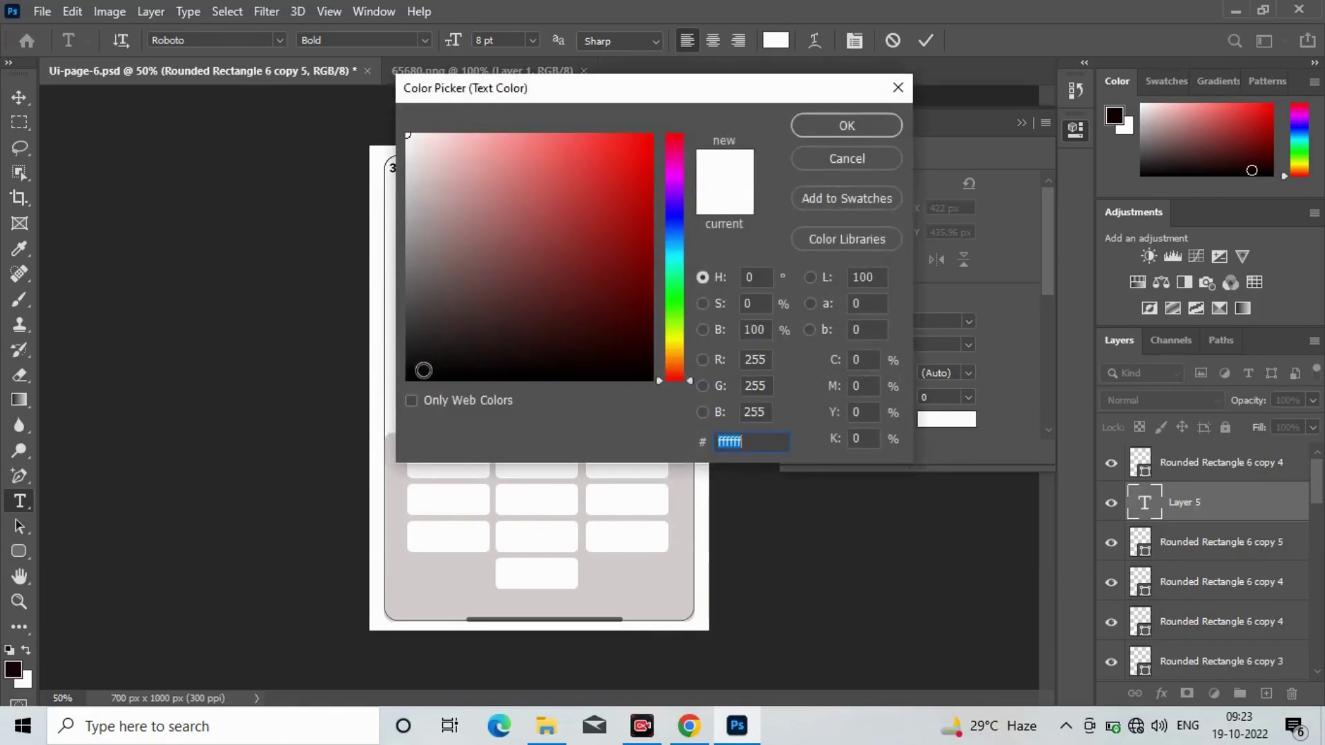
{"action": "left_click_drag", "start_coordinate": [422, 371], "coordinate": [407, 377]}
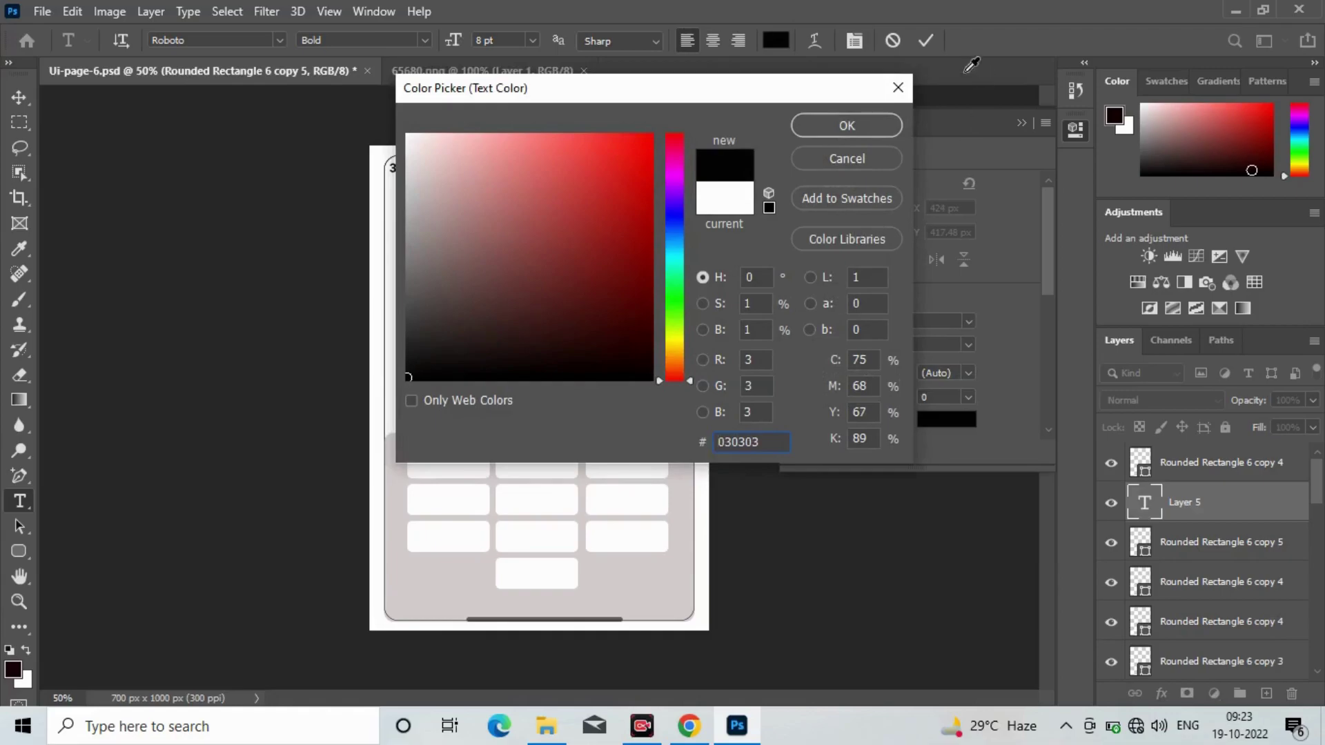
{"action": "left_click", "coordinate": [838, 123]}
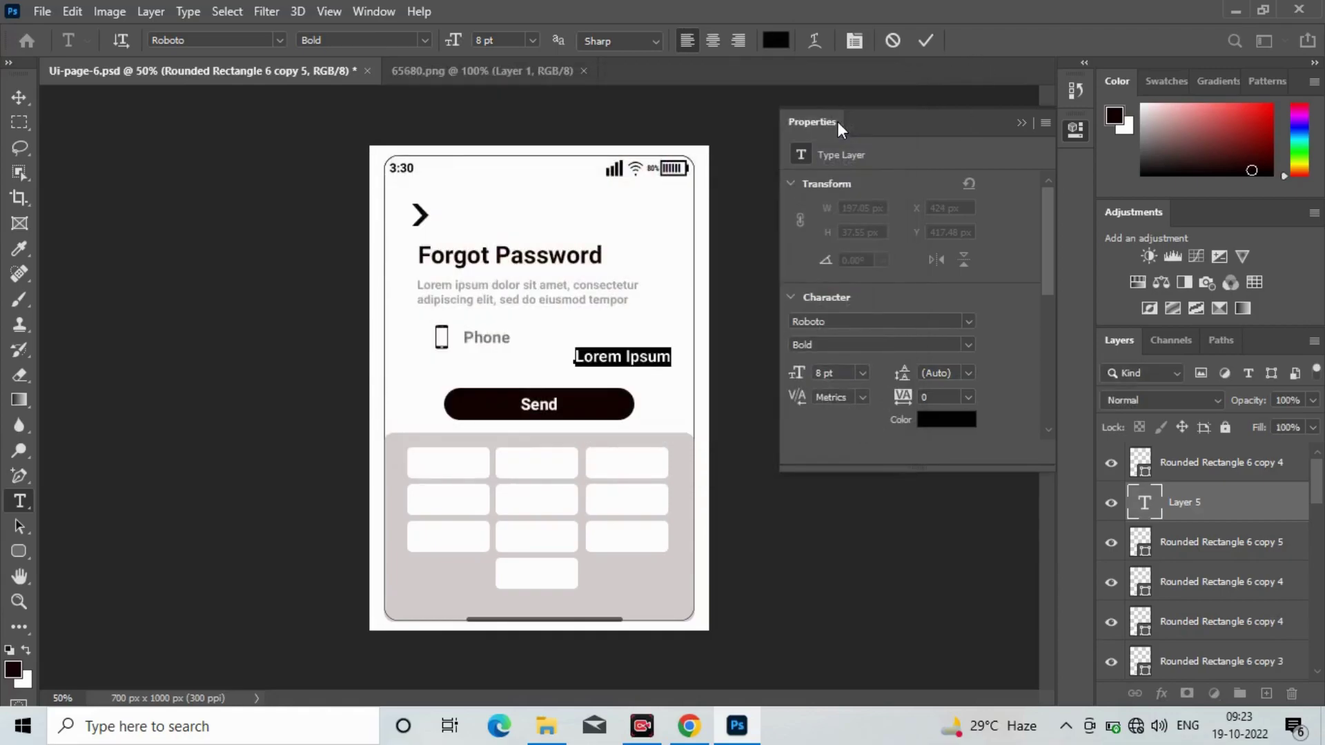
{"action": "key", "text": "BackSpace"}
{"action": "type", "text": "1"}
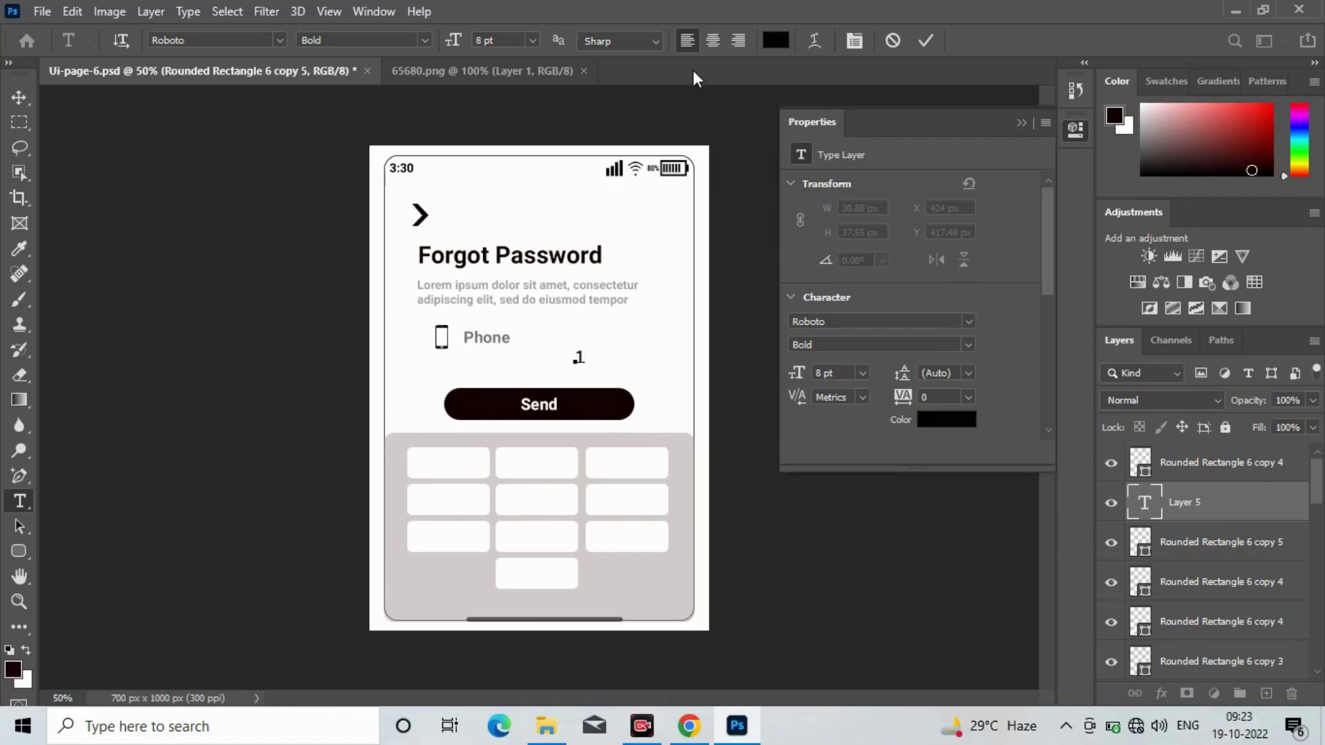
{"action": "left_click", "coordinate": [1145, 503]}
- Move the '1' text layer down the stack to sit above the first key shape
{"action": "left_click_drag", "start_coordinate": [1198, 508], "coordinate": [1194, 544]}
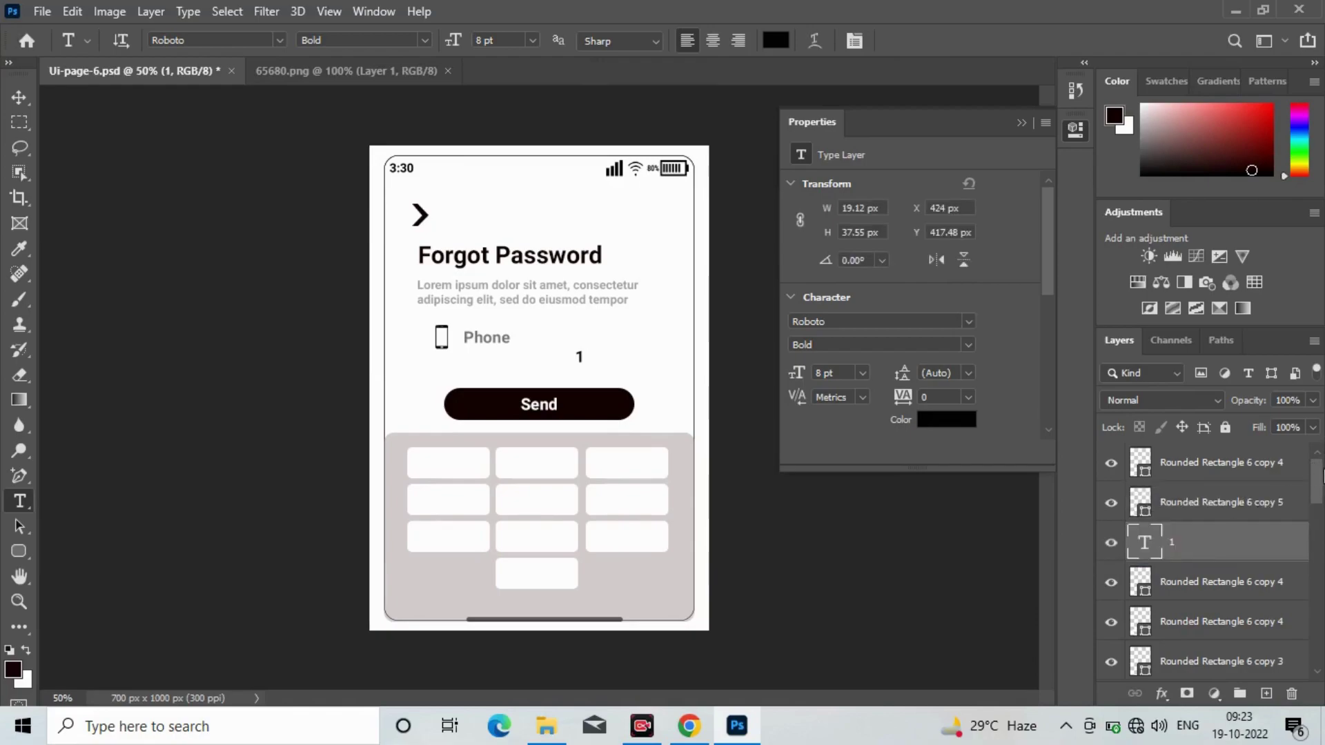
{"action": "left_click_drag", "start_coordinate": [1323, 485], "coordinate": [1323, 496]}
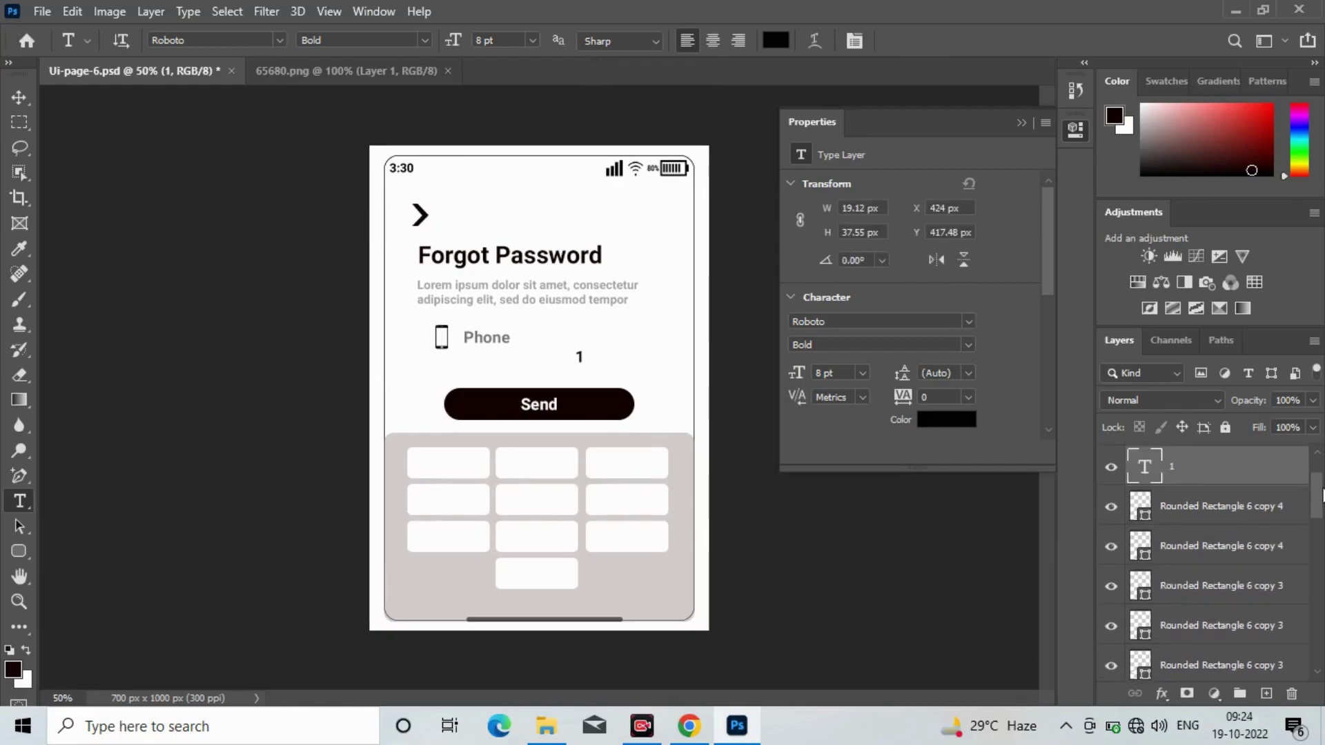
{"action": "left_click_drag", "start_coordinate": [1256, 466], "coordinate": [1253, 587]}
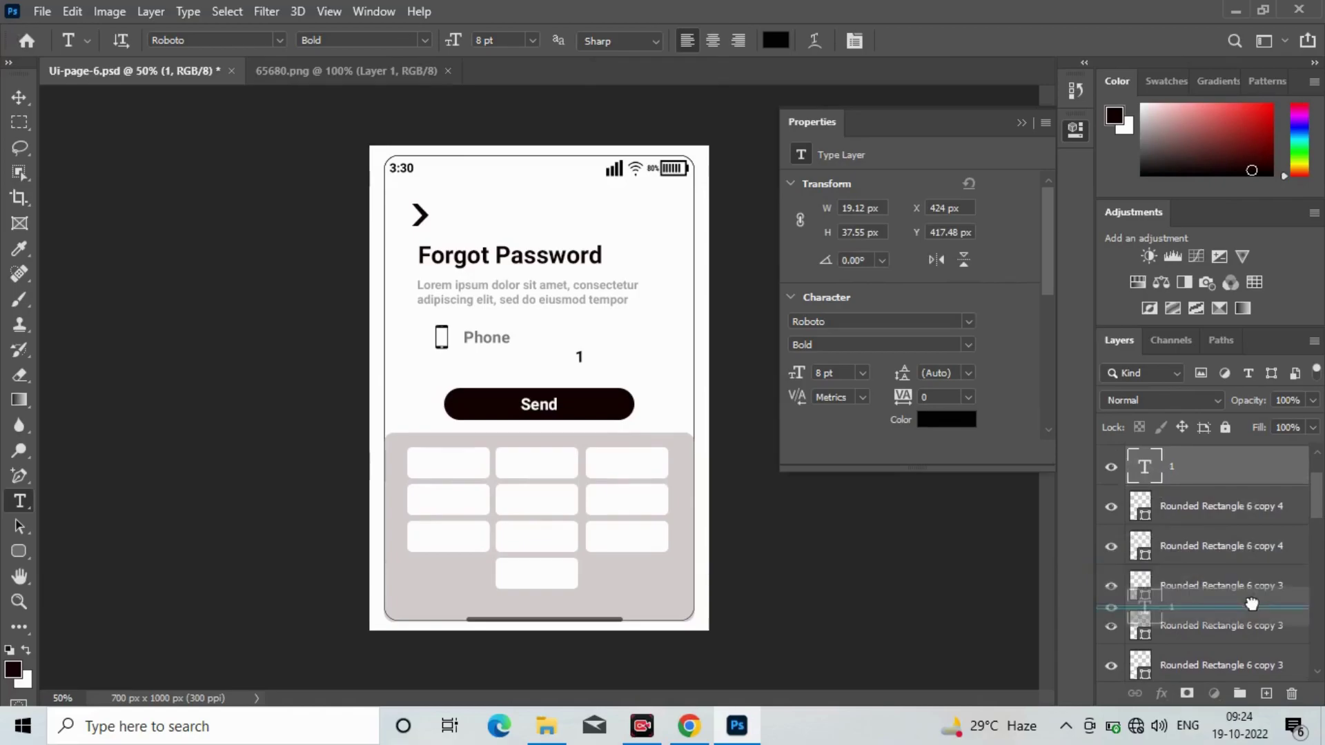
{"action": "left_click_drag", "start_coordinate": [1321, 506], "coordinate": [1320, 527]}
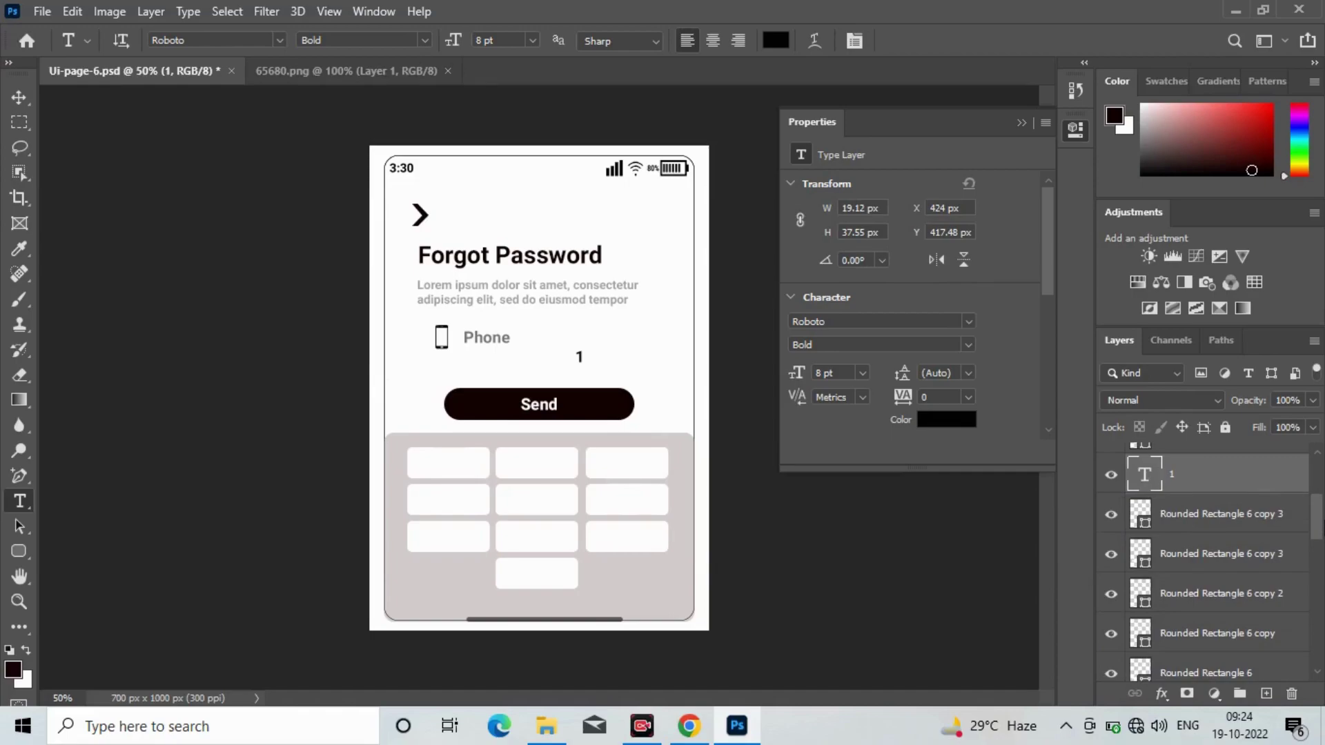
{"action": "mouse_move", "coordinate": [1204, 478]}
{"action": "left_mouse_down"}
{"action": "mouse_move", "coordinate": [1198, 605]}
{"action": "mouse_move", "coordinate": [1220, 604]}
{"action": "left_mouse_up"}
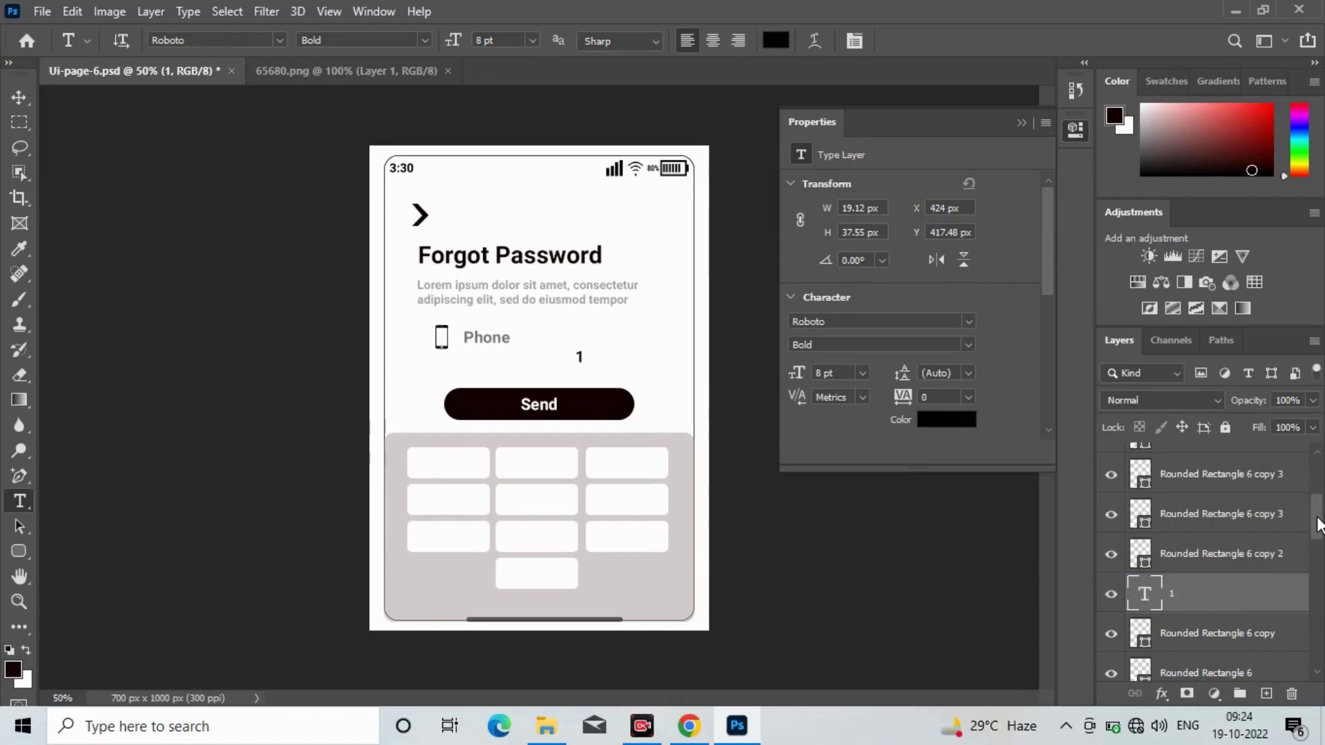
{"action": "scroll", "coordinate": [1276, 510], "scroll_direction": "down", "scroll_amount": 1}
{"action": "scroll", "coordinate": [1276, 510], "scroll_direction": "down", "scroll_amount": 1}
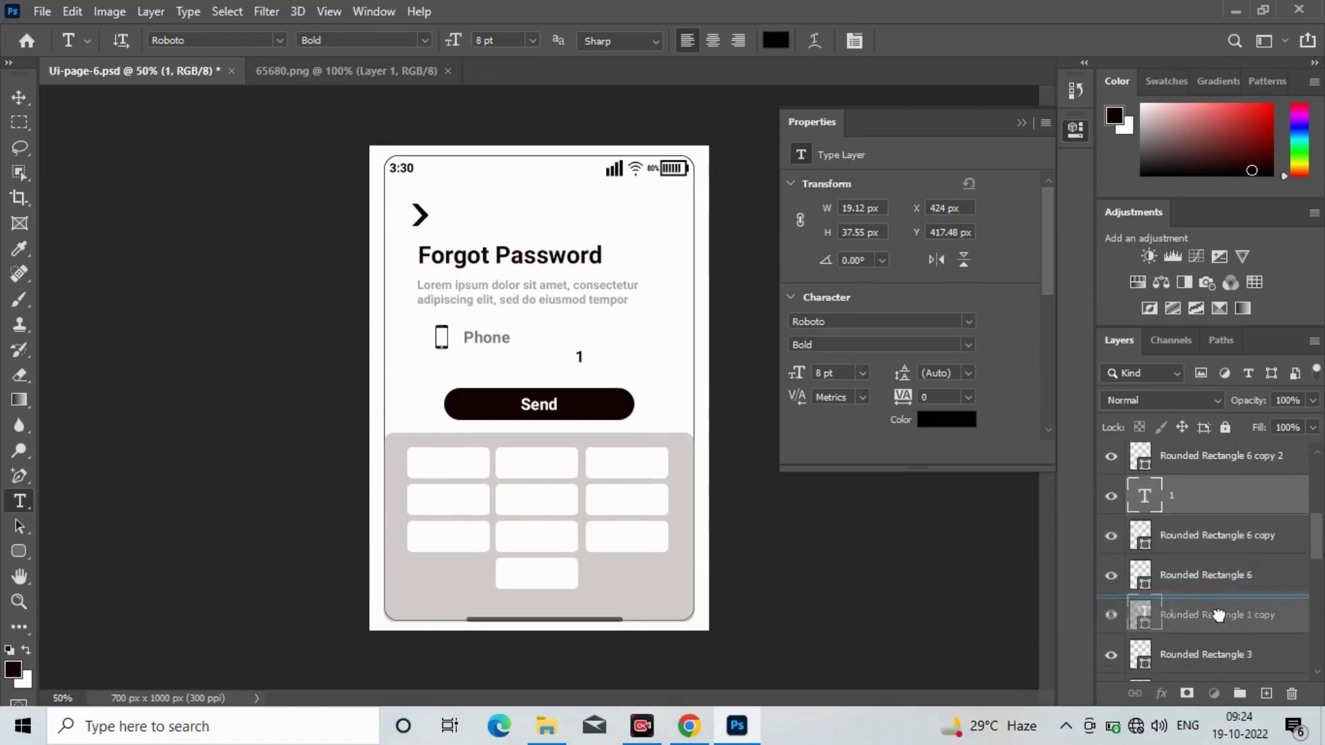
{"action": "mouse_move", "coordinate": [1225, 510]}
{"action": "left_mouse_down"}
{"action": "mouse_move", "coordinate": [1218, 627]}
{"action": "mouse_move", "coordinate": [1253, 556]}
{"action": "mouse_move", "coordinate": [1248, 516]}
{"action": "left_mouse_up"}
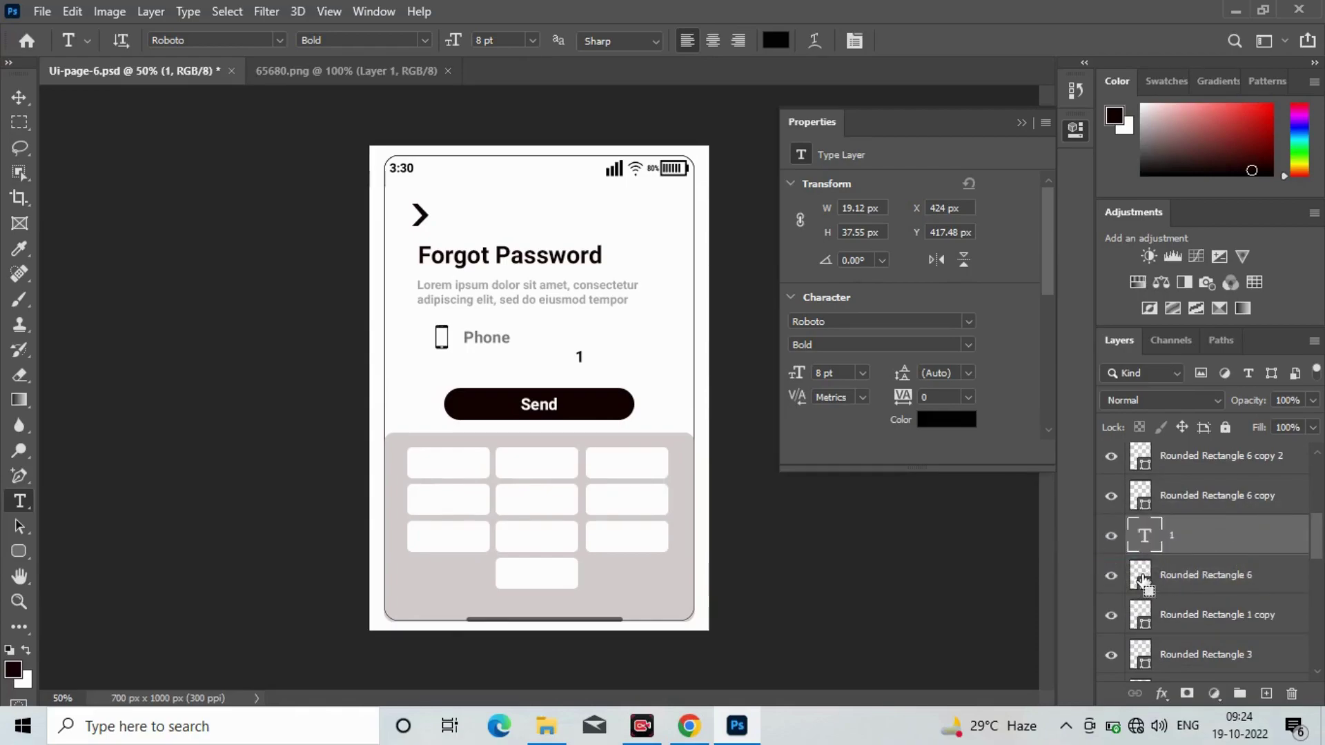
- Resize the 1 to 6 pt and centre it horizontally and vertically in the first key
{"action": "left_click", "coordinate": [1142, 582], "text": "ctrl"}
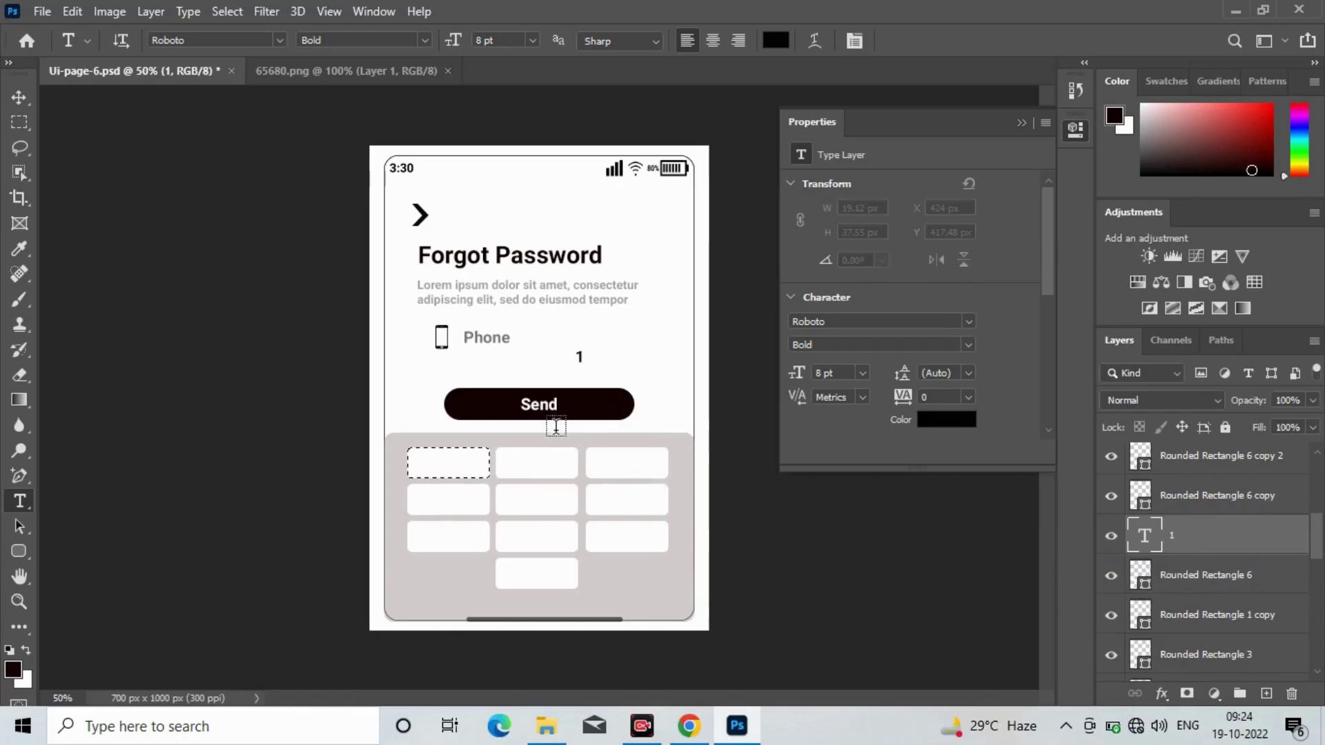
{"action": "double_click", "coordinate": [580, 358]}
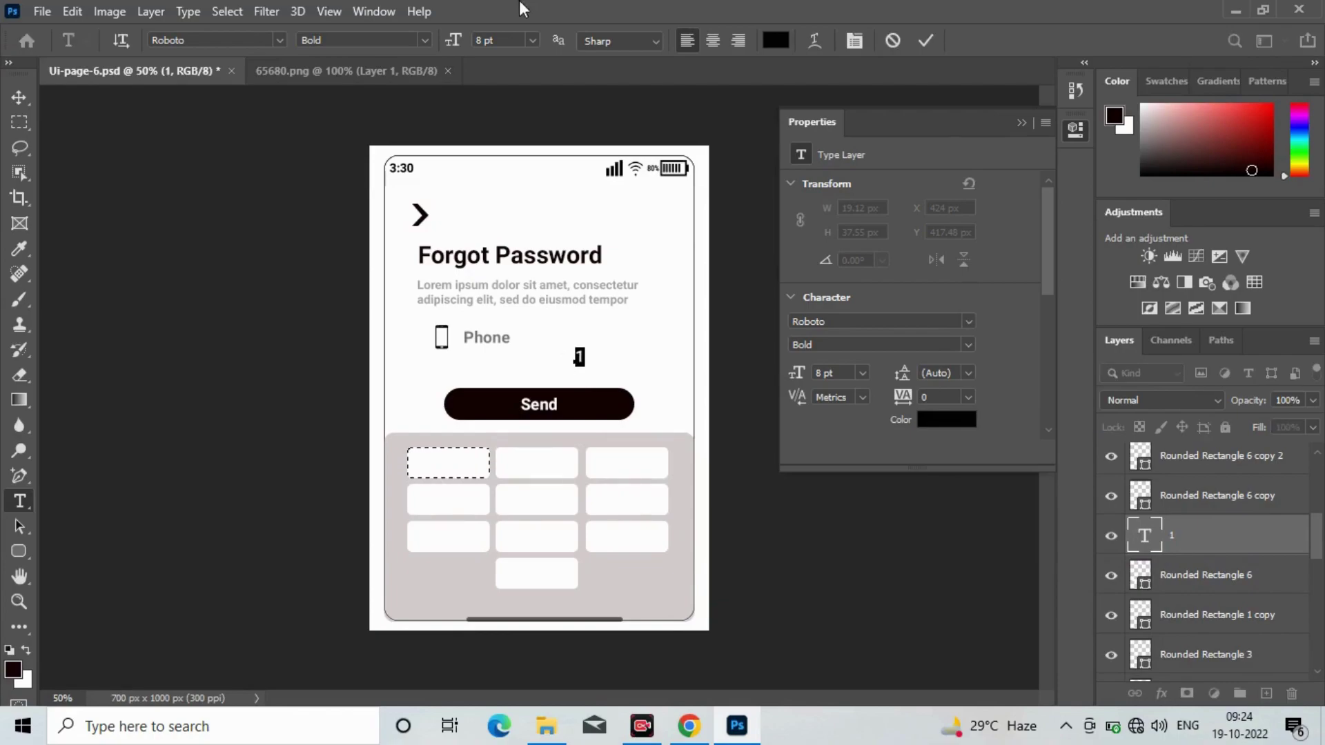
{"action": "left_click", "coordinate": [533, 40]}
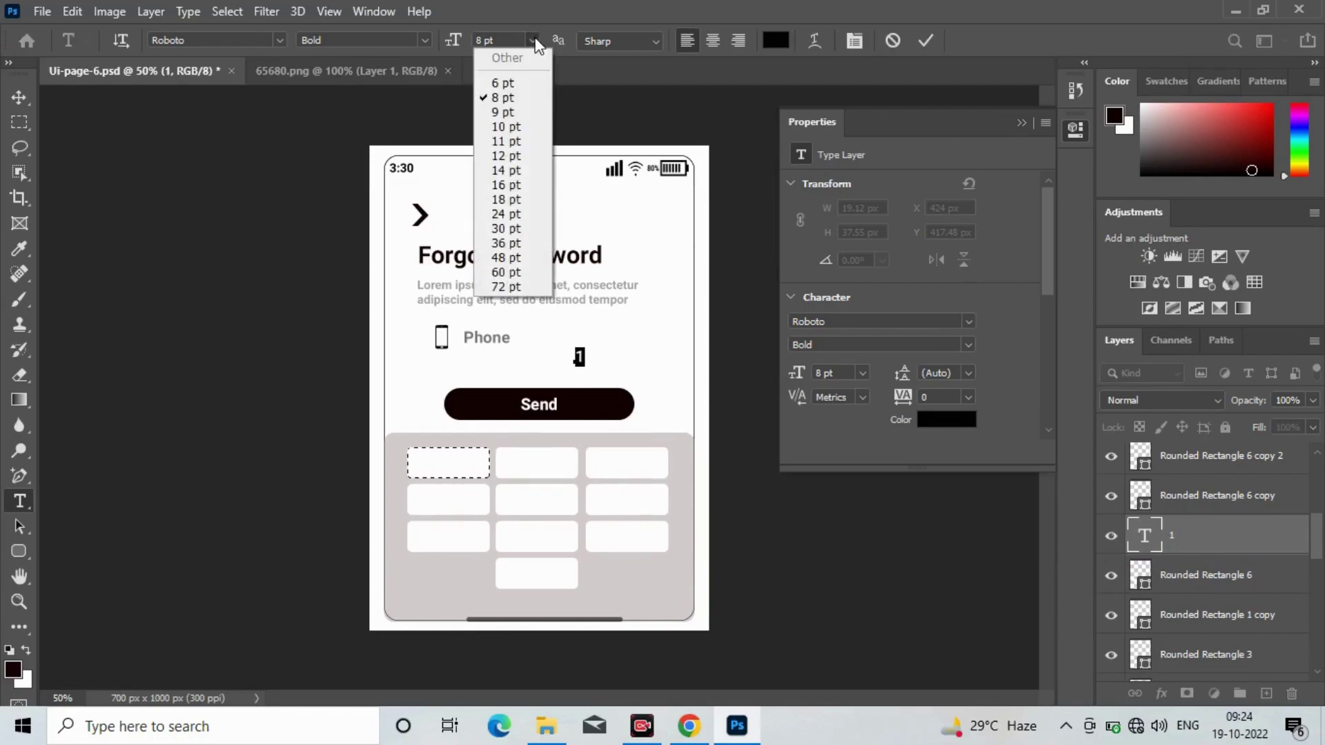
{"action": "left_click", "coordinate": [514, 81]}
{"action": "left_click", "coordinate": [19, 96]}
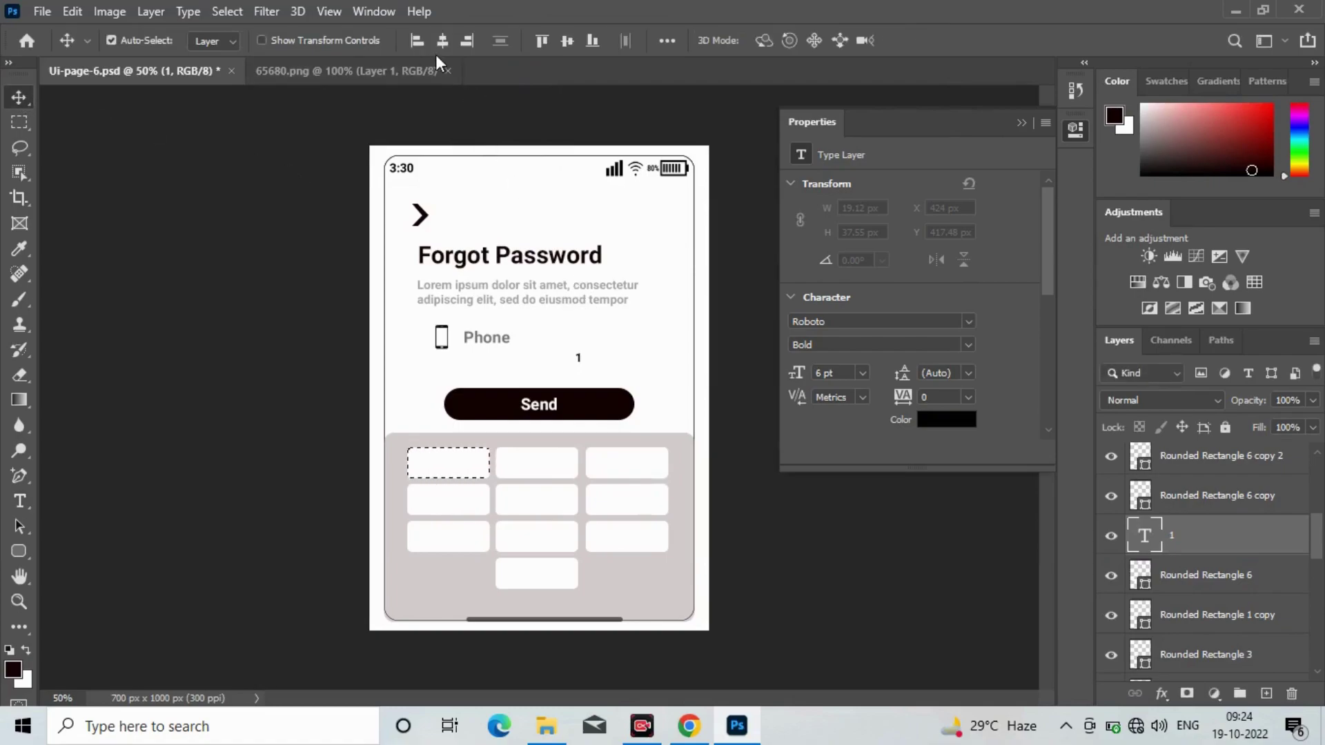
{"action": "left_click", "coordinate": [439, 44]}
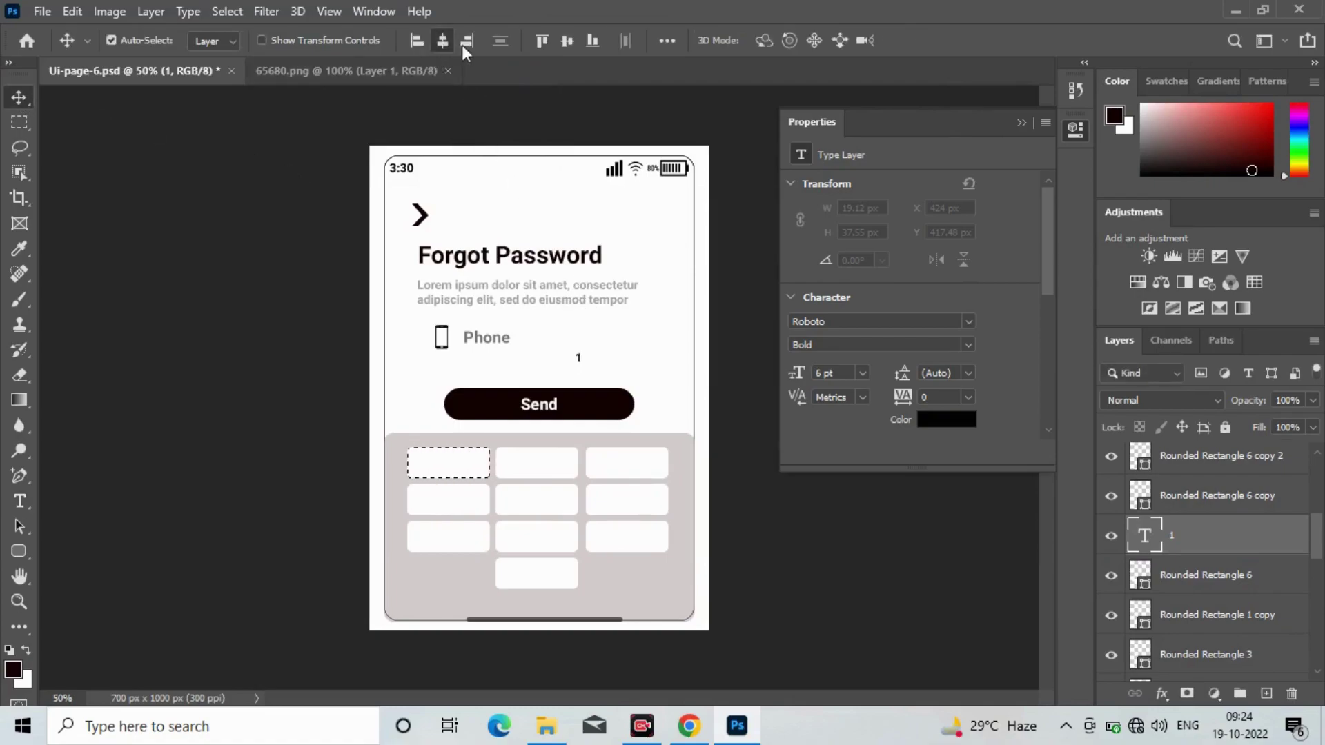
{"action": "left_click", "coordinate": [563, 50]}
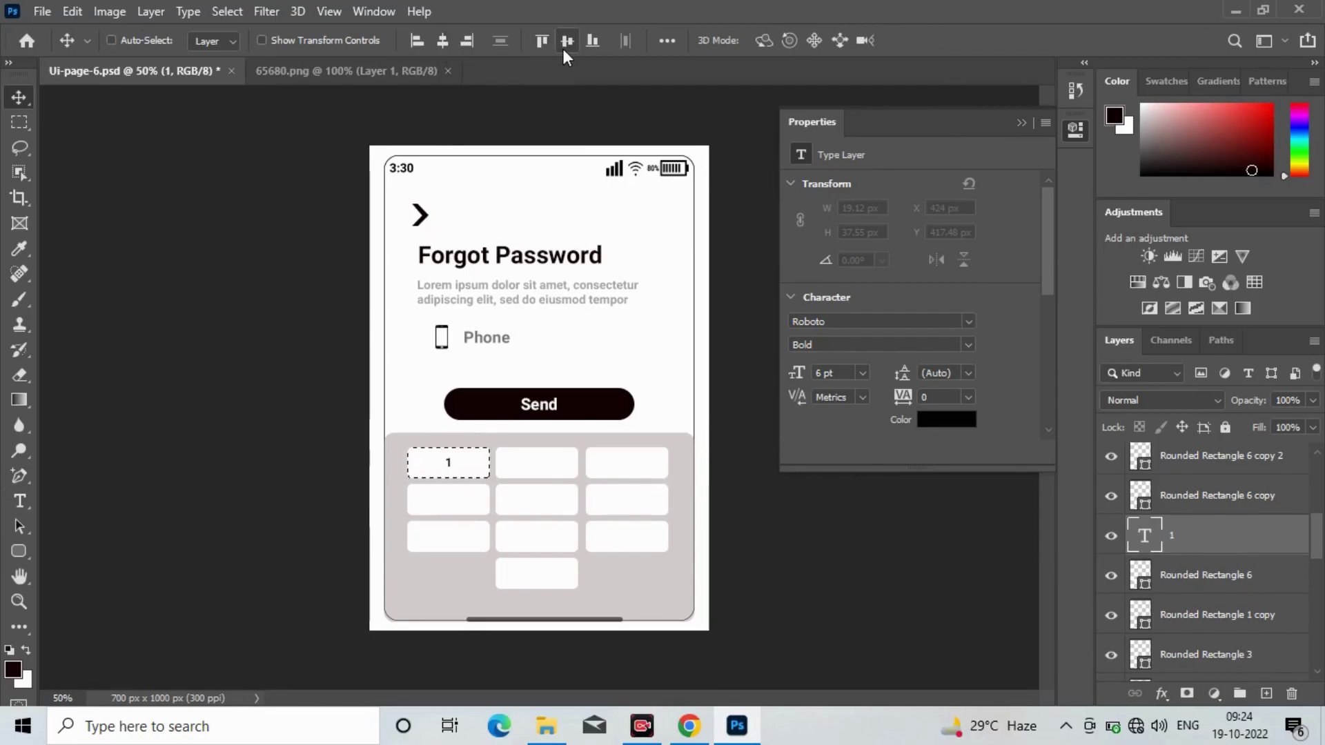
{"action": "key", "text": "ctrl+d"}
{"action": "left_click", "coordinate": [19, 502]}
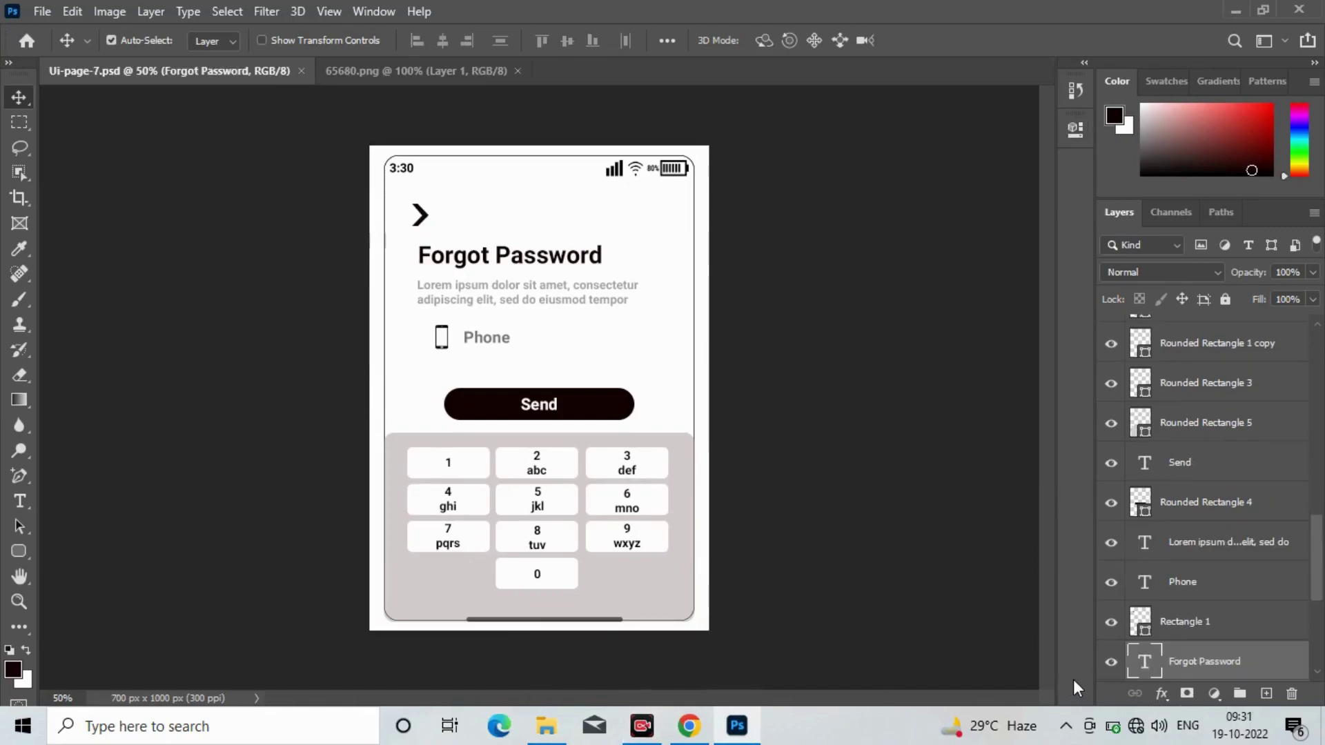
- Replace the 'Forgot Password' heading with 'Enter the Code to Verify Your Phone'
{"action": "left_click", "coordinate": [29, 510]}
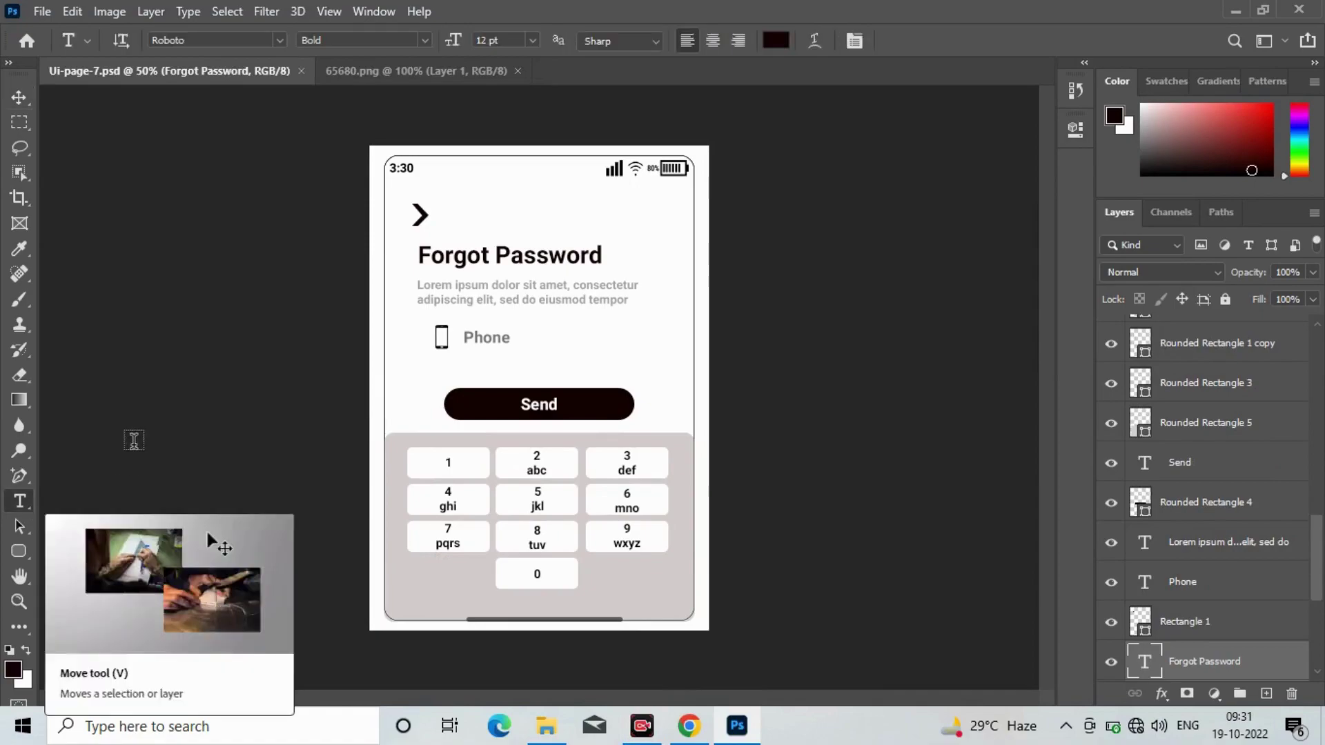
{"action": "left_click", "coordinate": [523, 257]}
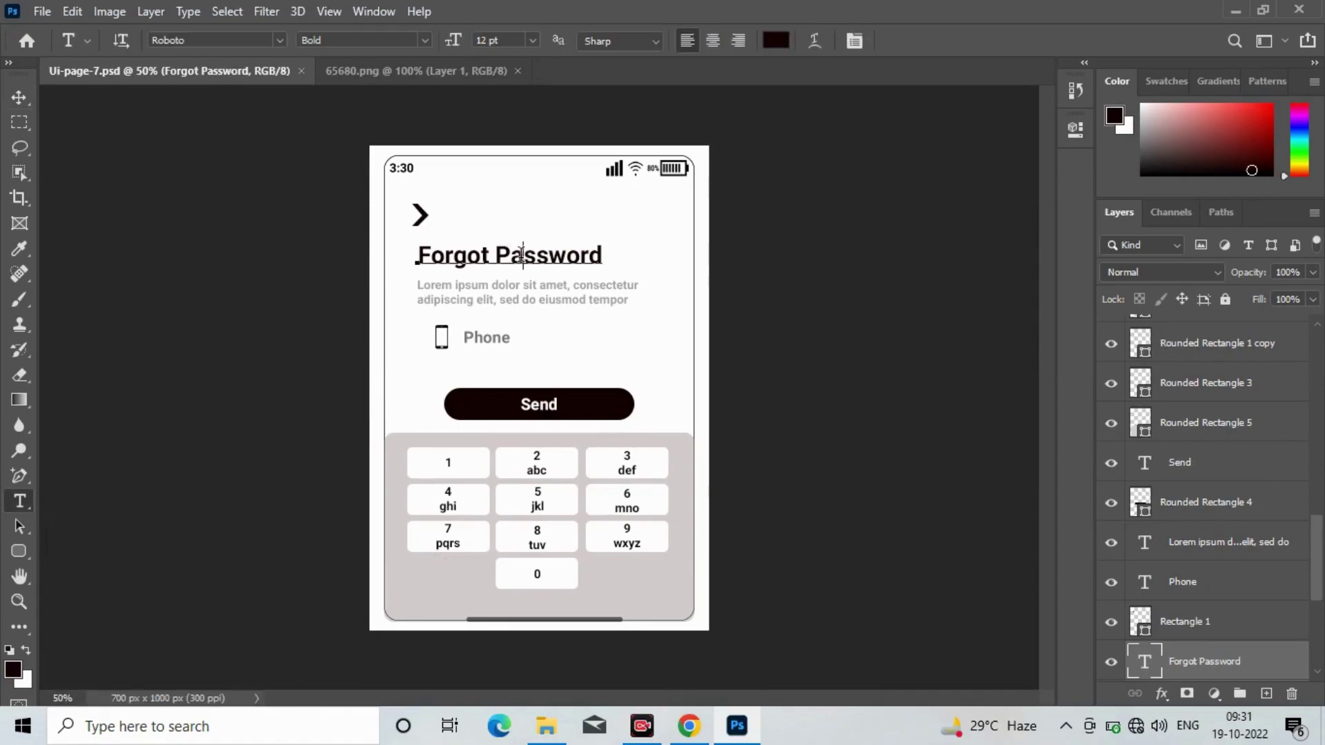
{"action": "left_click_drag", "start_coordinate": [599, 255], "coordinate": [416, 262]}
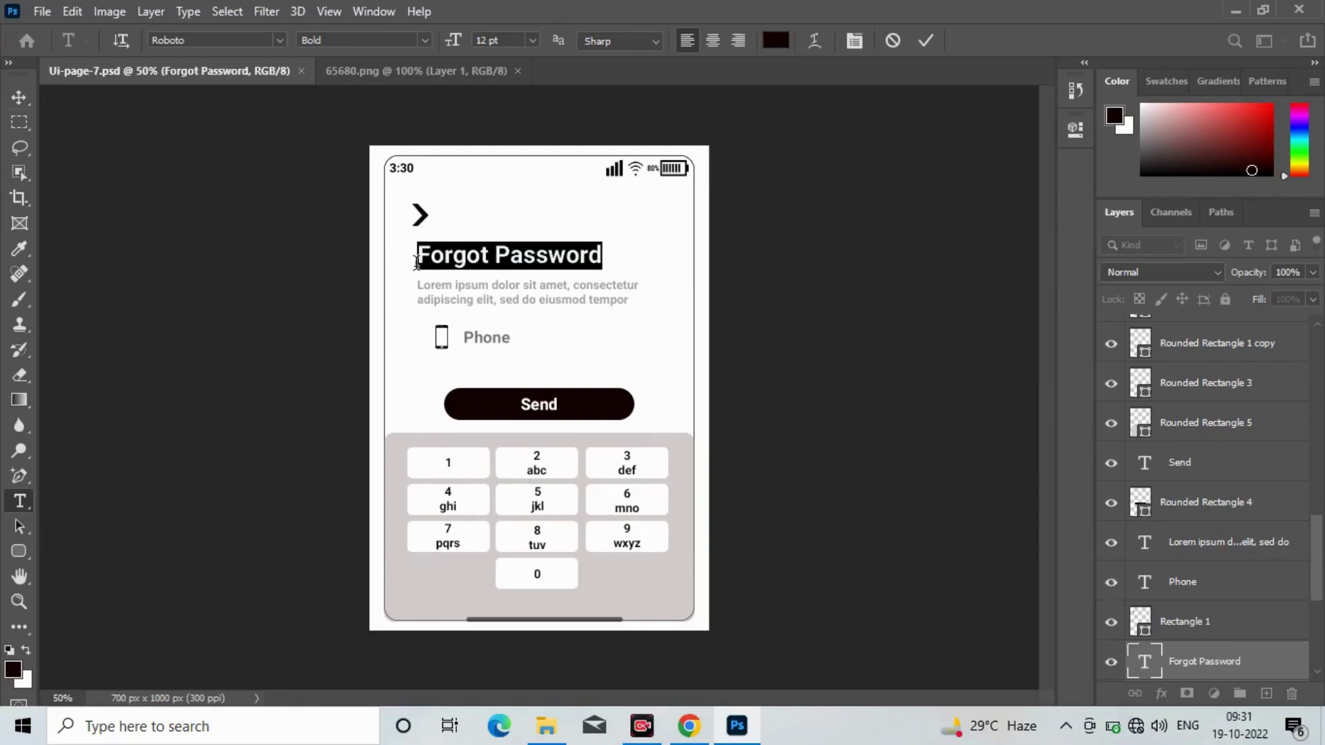
{"action": "type", "text": "Enter "}
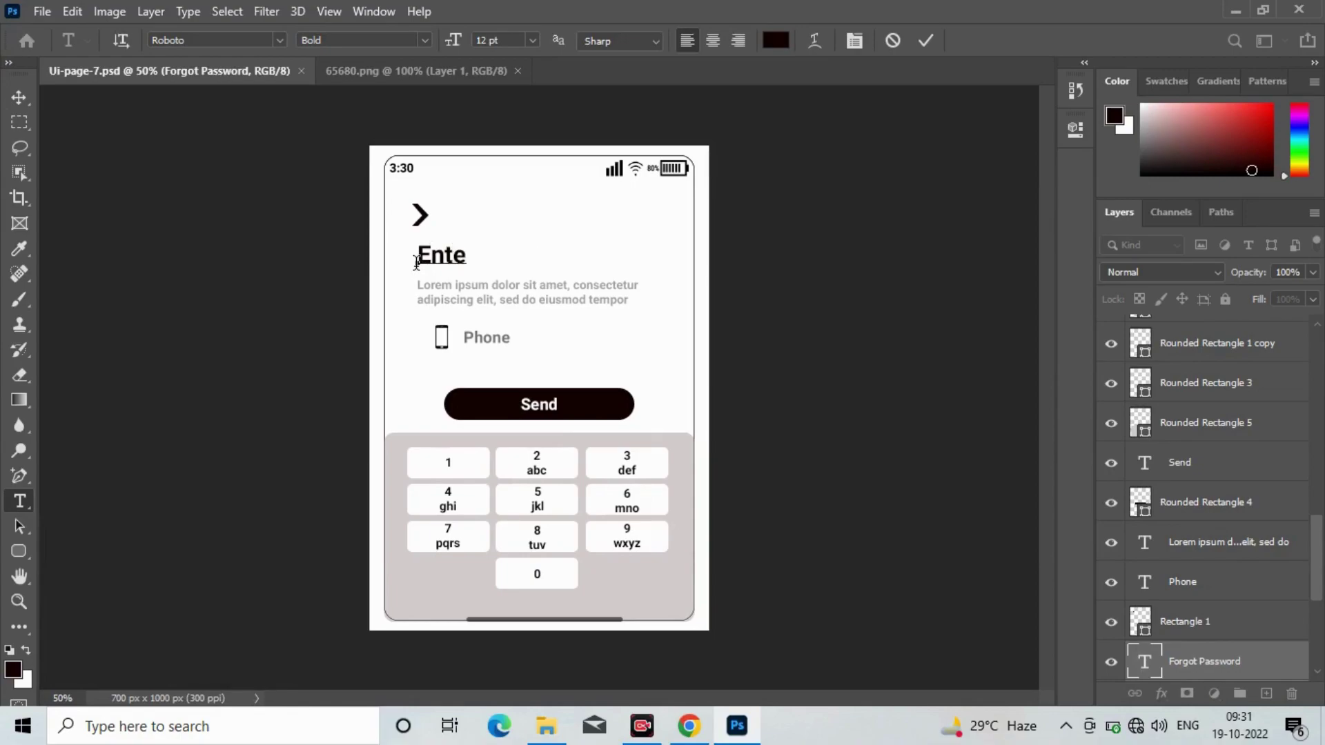
{"action": "type", "text": "the "}
{"action": "type", "text": "Code"}
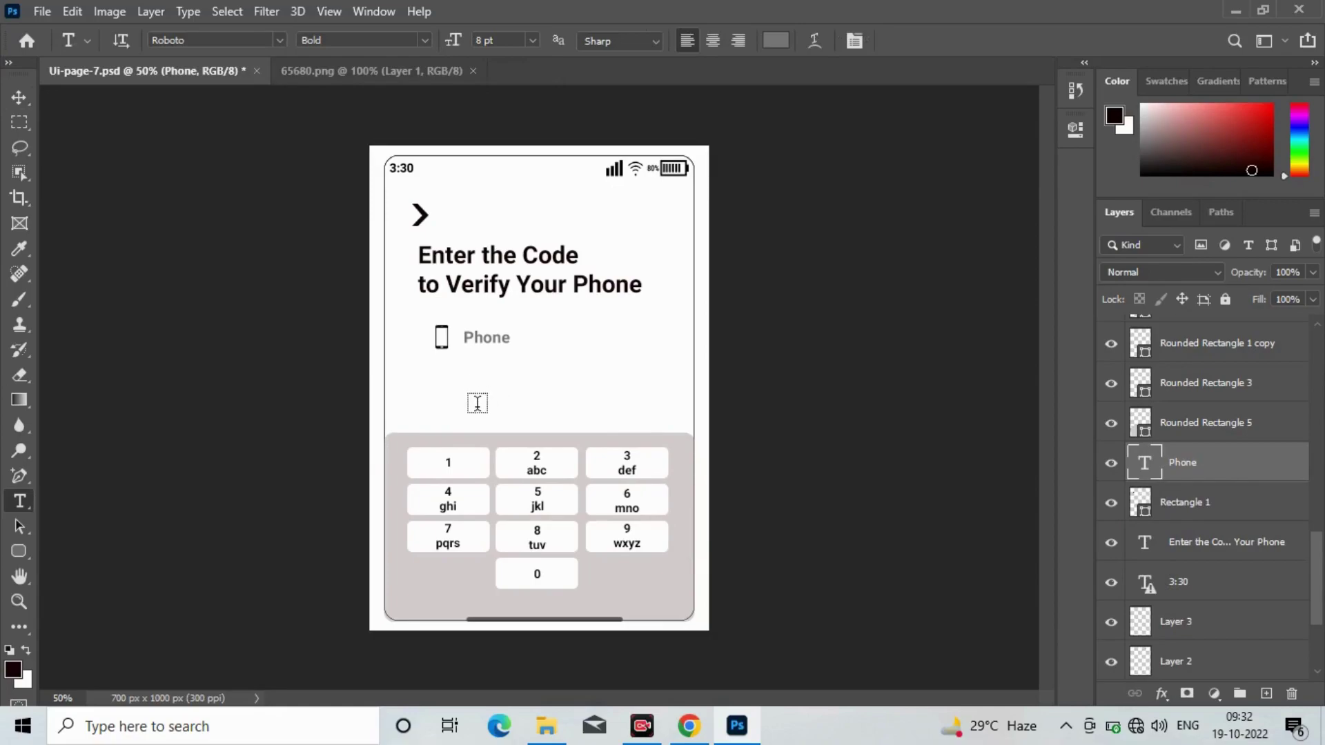
- Add a 'Send a New Code' text line where the Send button was
{"action": "left_click", "coordinate": [478, 402]}
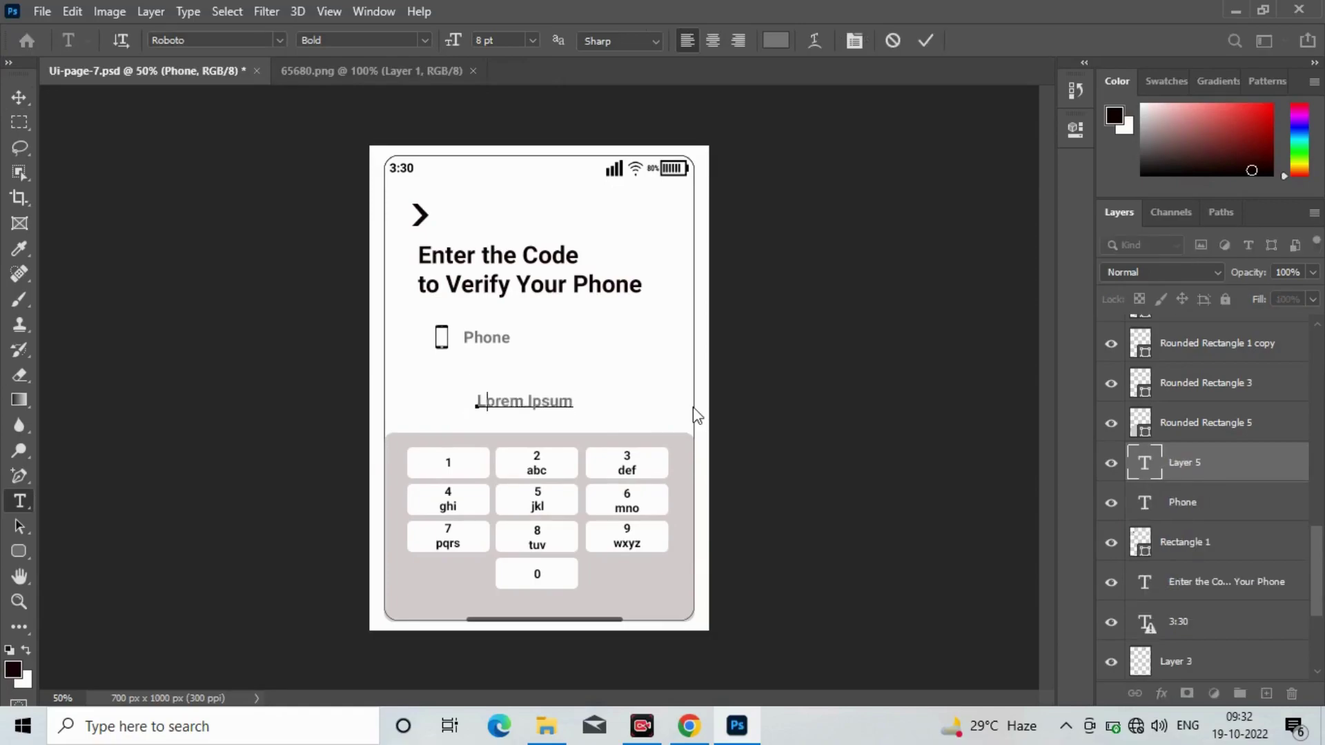
{"action": "type", "text": "Send a ne"}
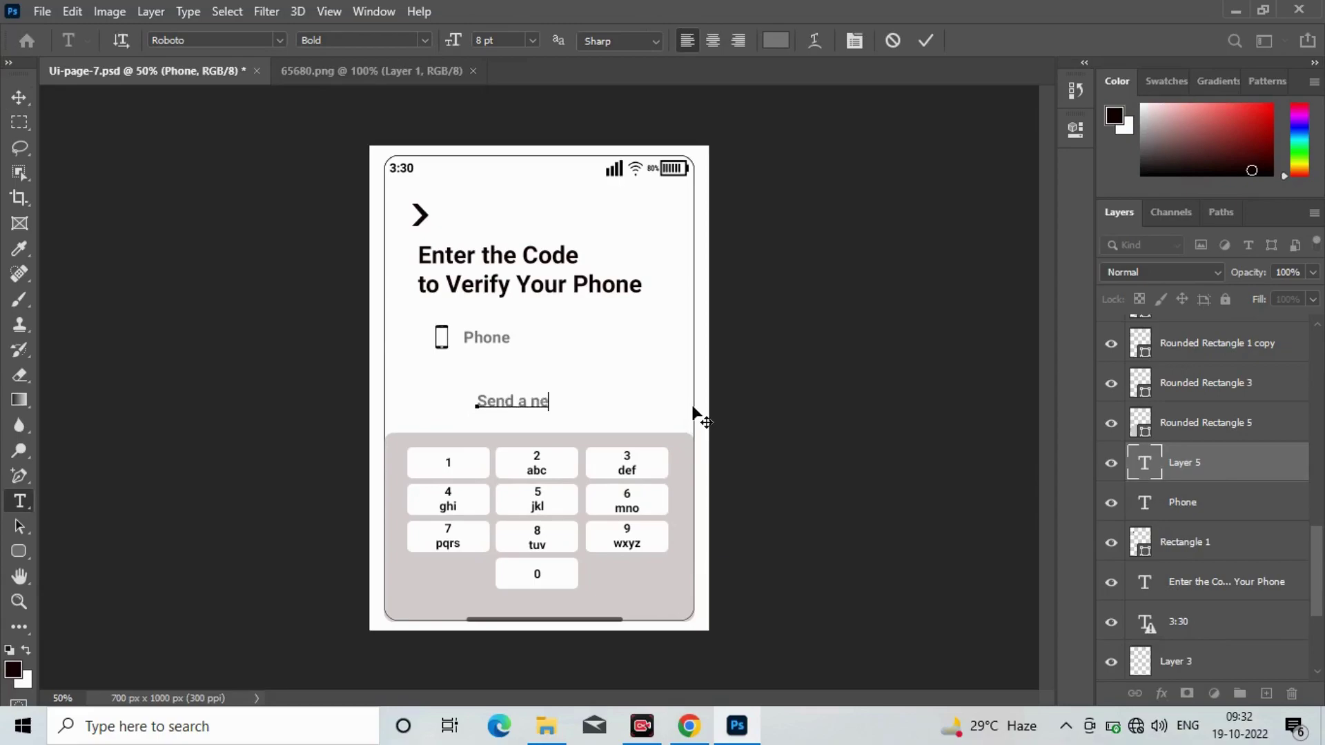
{"action": "type", "text": "w Code"}
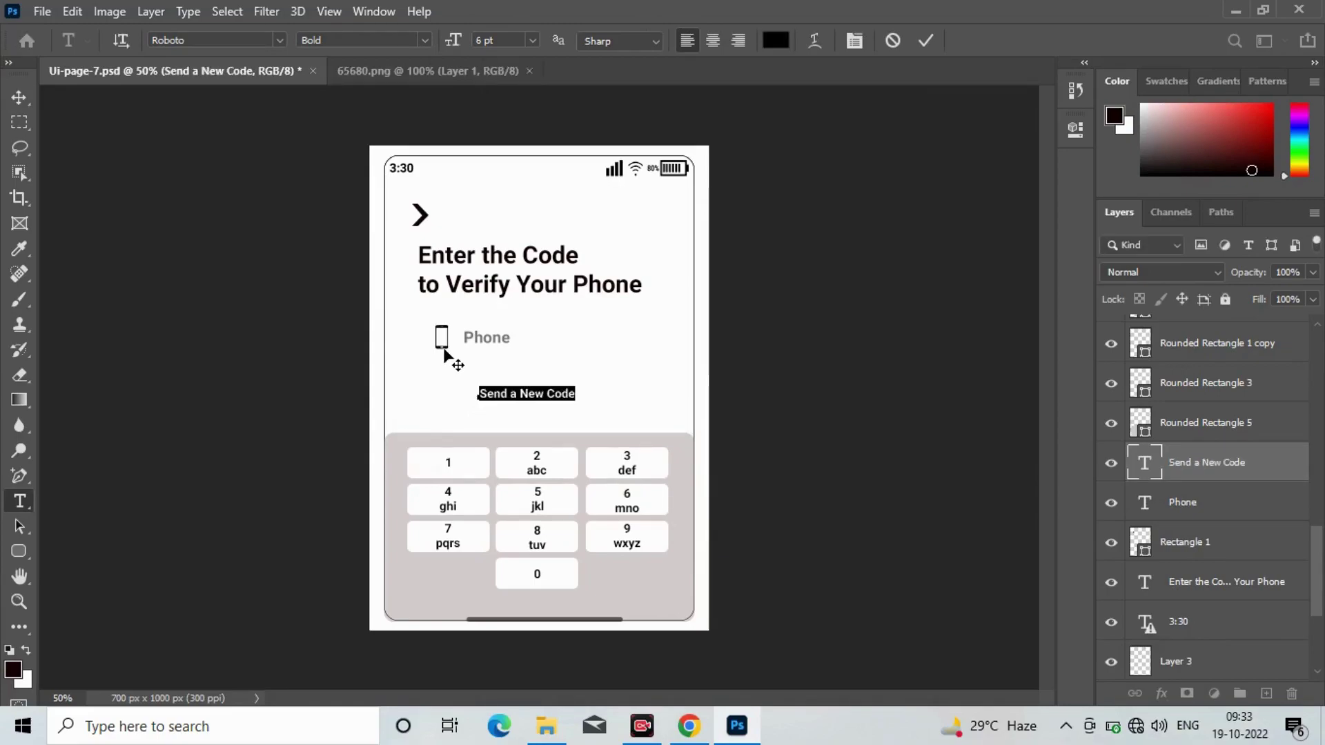
{"action": "left_click", "coordinate": [21, 98]}
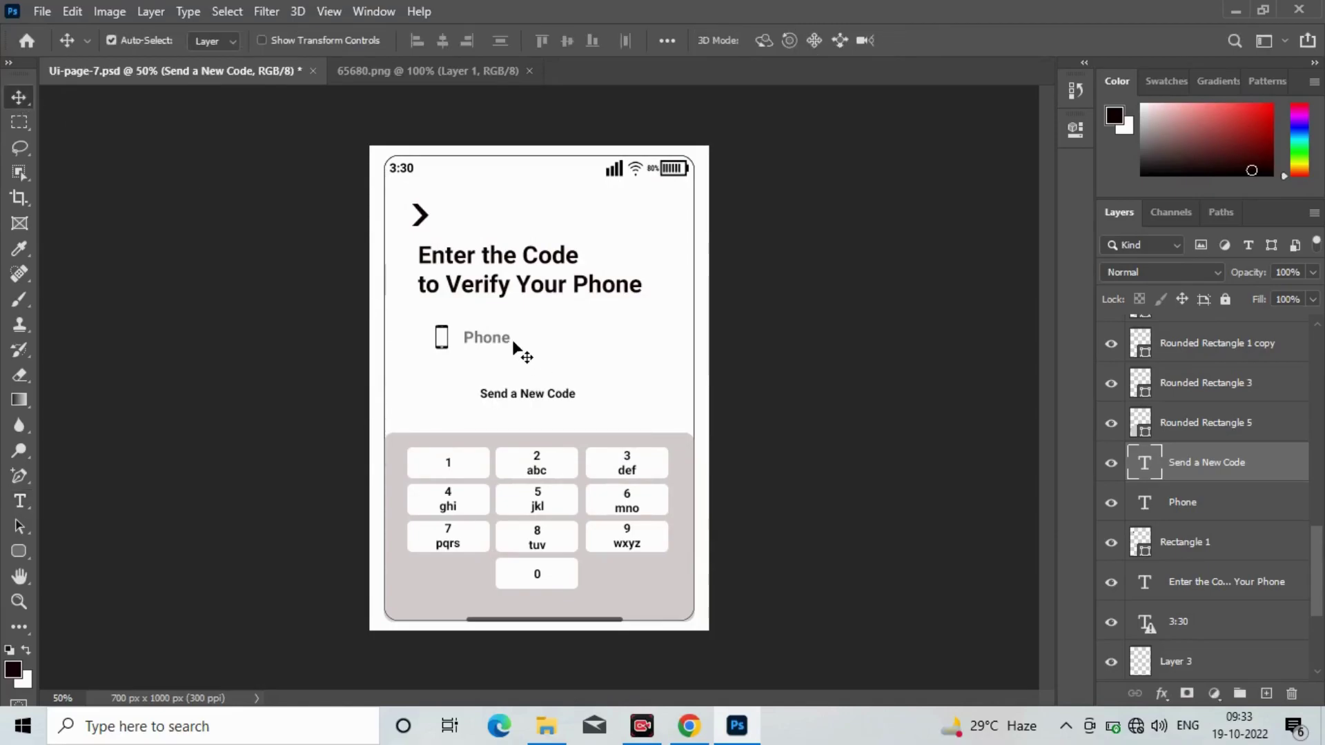
- Duplicate the black code dot, shift the copy right beside it, and fill it grey
{"action": "left_click", "coordinate": [514, 348]}
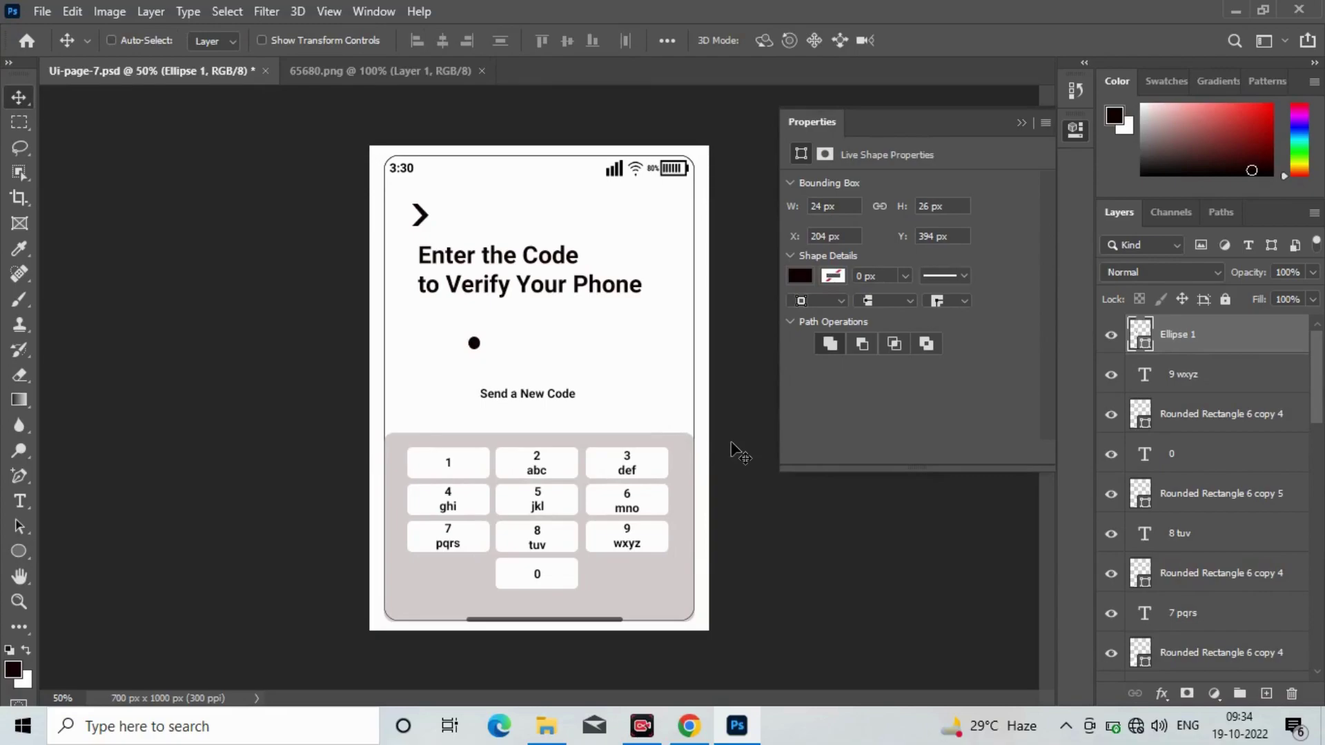
{"action": "key", "text": "ctrl+j"}
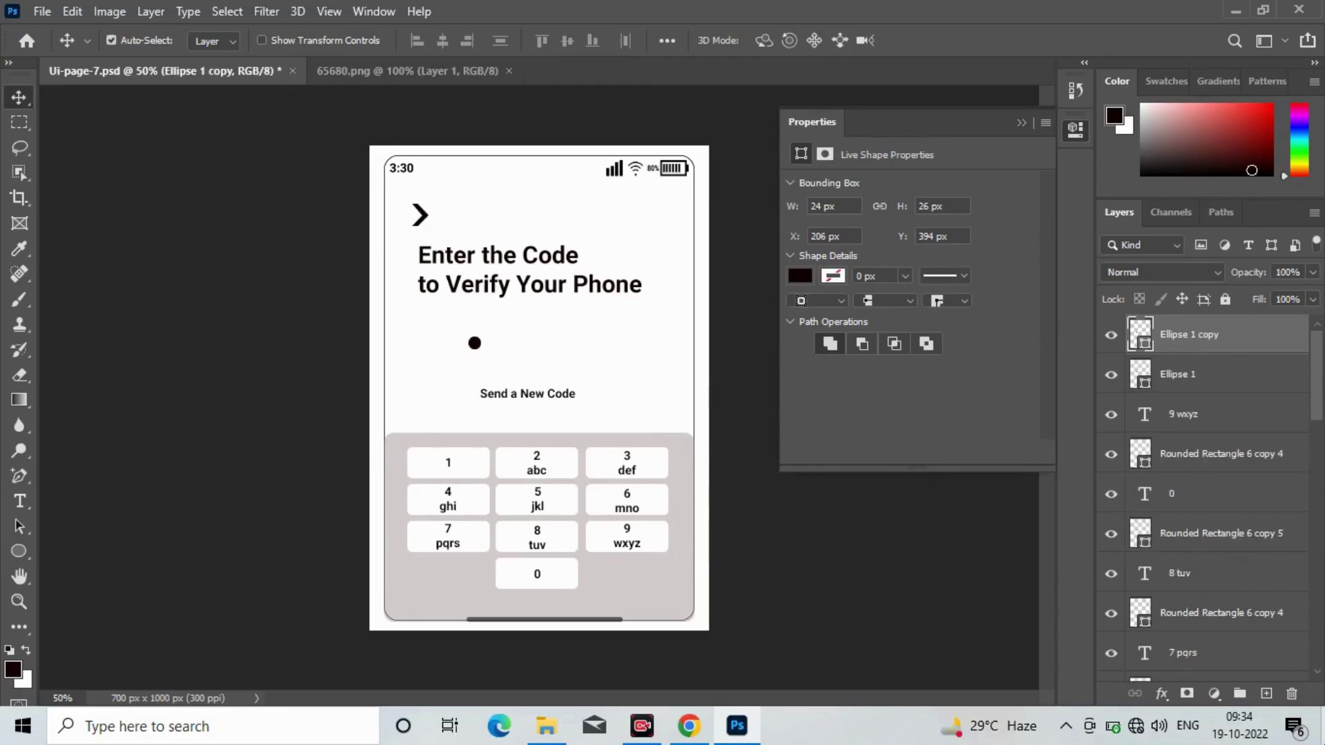
{"action": "key", "text": "shift+Right"}
{"action": "key", "text": "shift+Right"}
{"action": "left_click", "coordinate": [799, 276]}
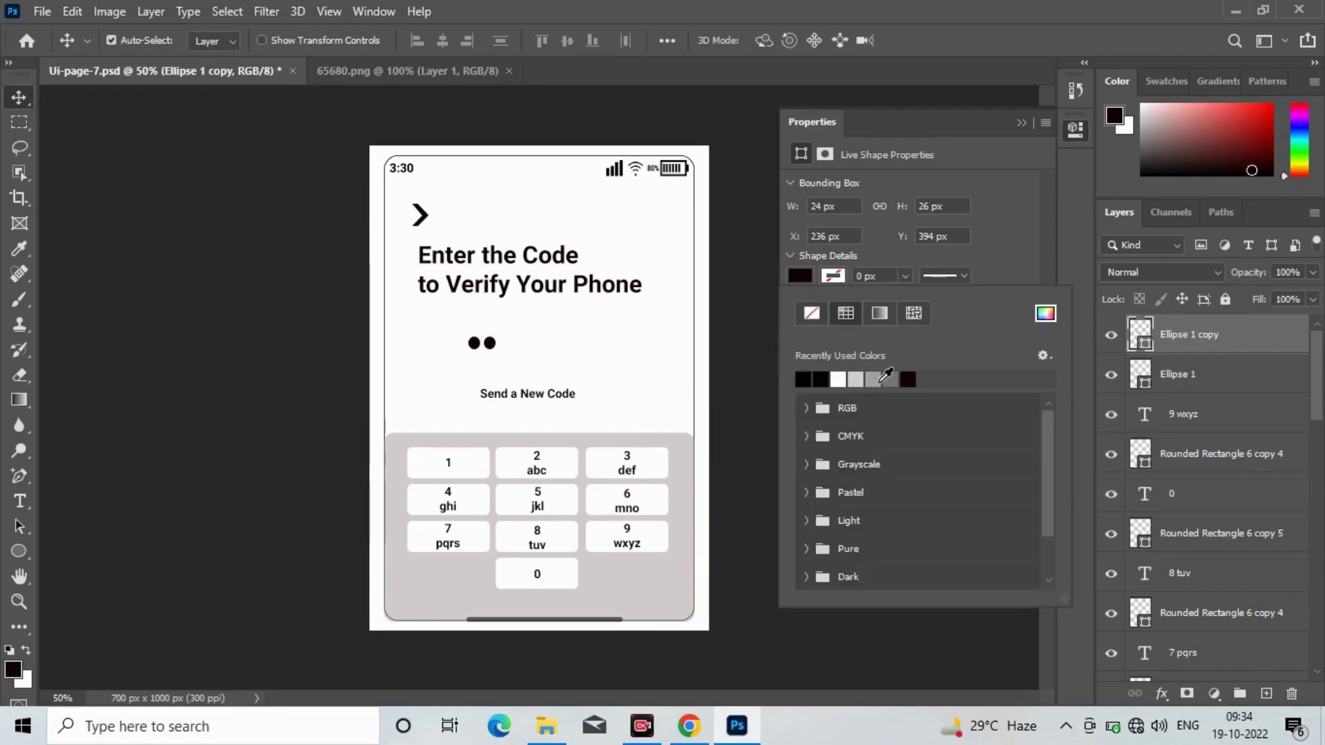
{"action": "left_click", "coordinate": [879, 379]}
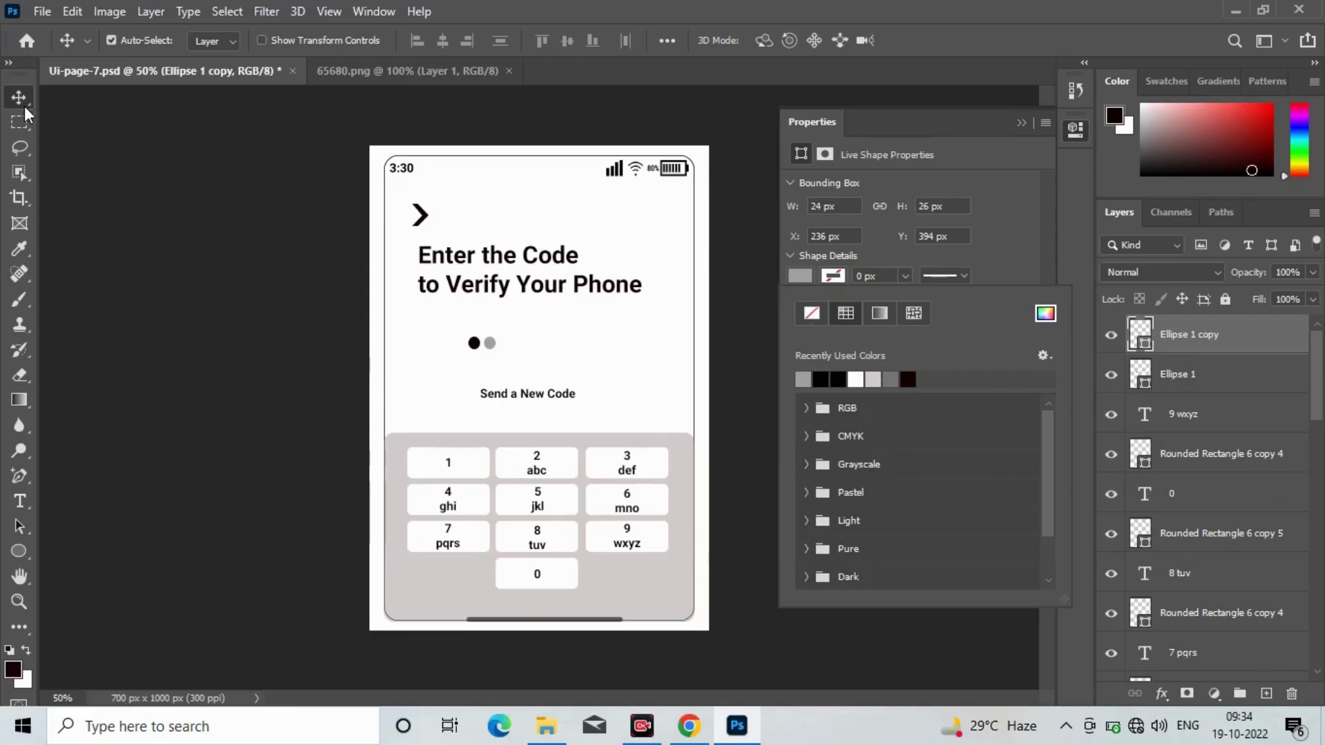
{"action": "key", "text": "Escape"}
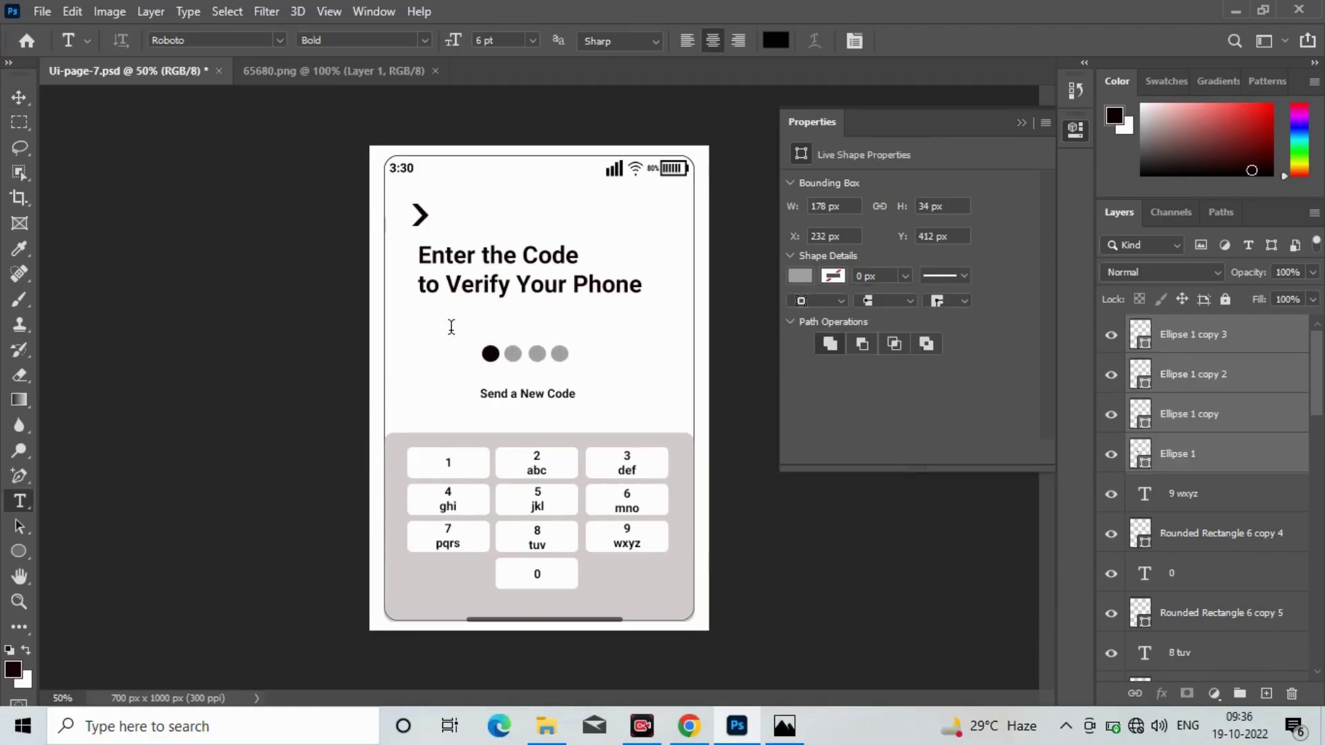
- Add the SMS note beginning 'We have send' above the dots, then nudge the code dots into place
{"action": "left_click", "coordinate": [452, 328]}
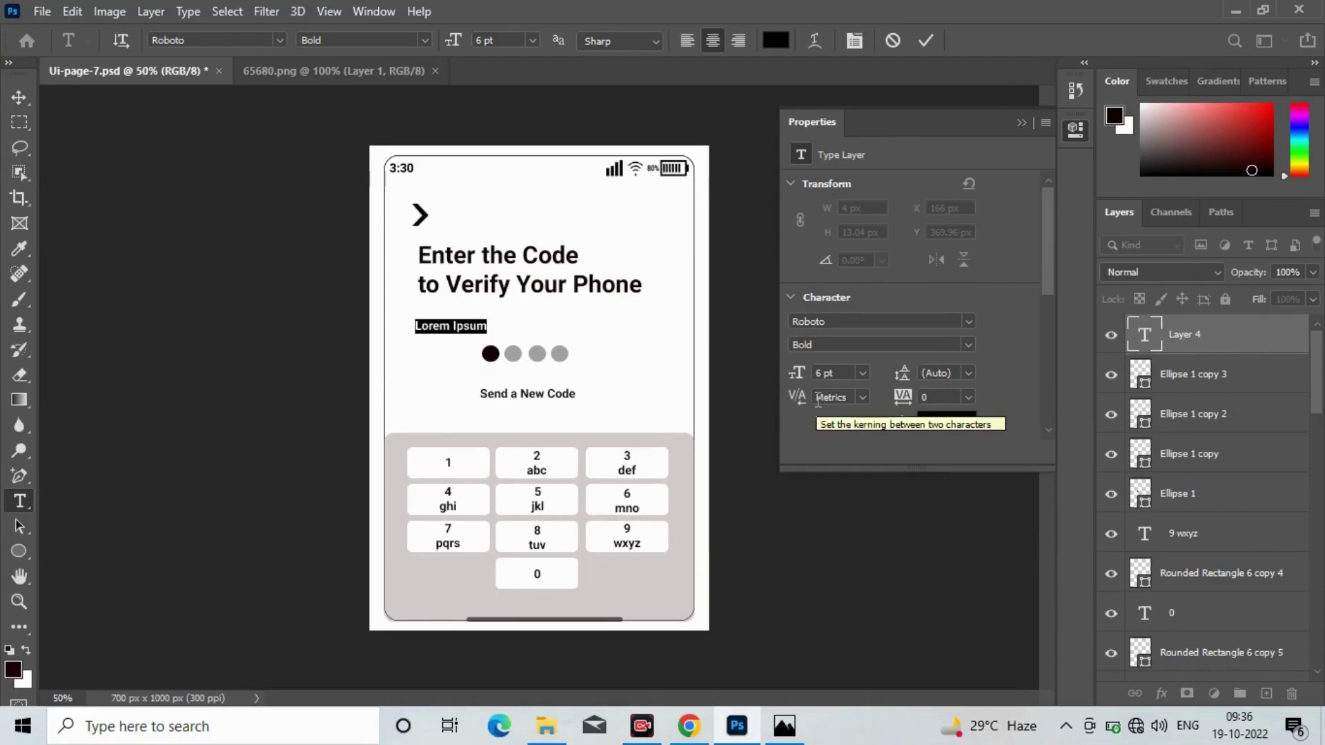
{"action": "type", "text": "We"}
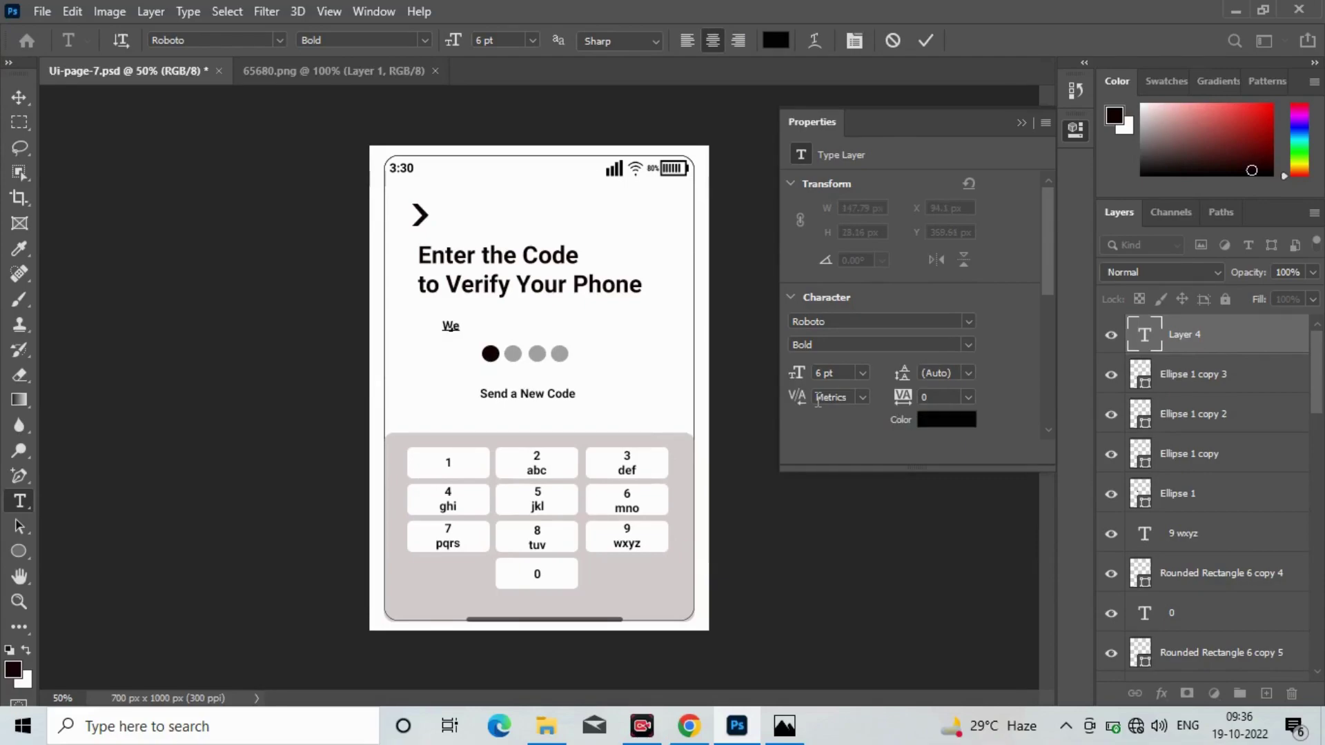
{"action": "type", "text": " ha"}
{"action": "type", "text": "ve s"}
{"action": "type", "text": "end your sms with a code to"}
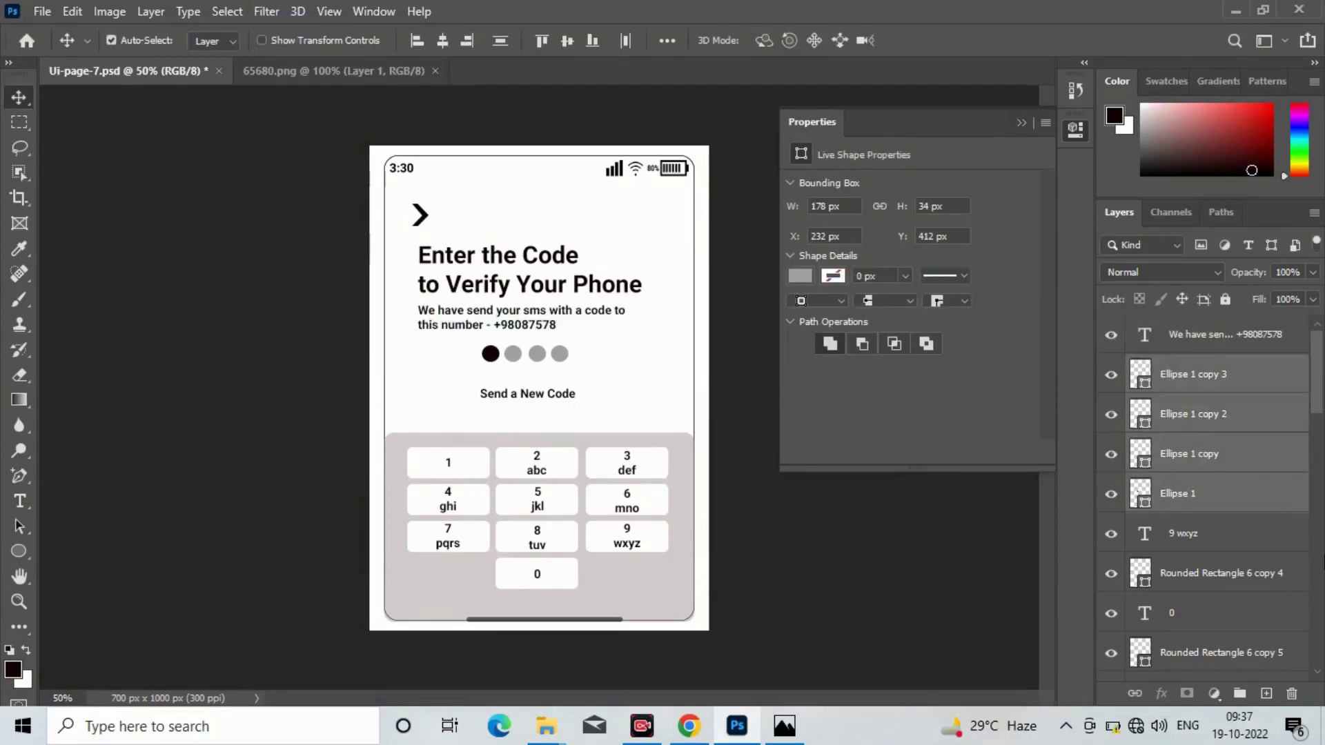
{"action": "key", "text": "Down"}
{"action": "key", "text": "Down"}
{"action": "key", "text": "Down"}
{"action": "key", "text": "Down"}
{"action": "key", "text": "Down"}
{"action": "key", "text": "Down"}
{"action": "key", "text": "Down"}
{"action": "key", "text": "Down"}
{"action": "key", "text": "Down"}
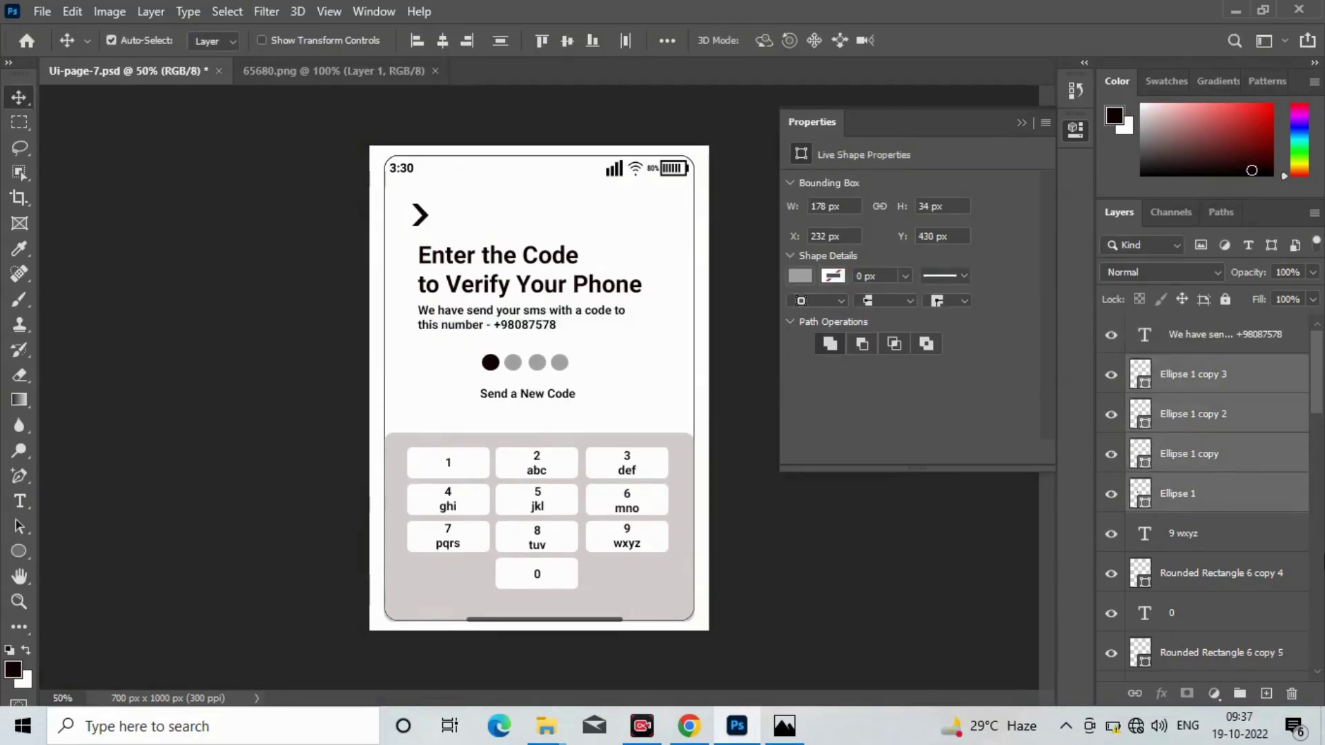
{"action": "left_click", "coordinate": [486, 399]}
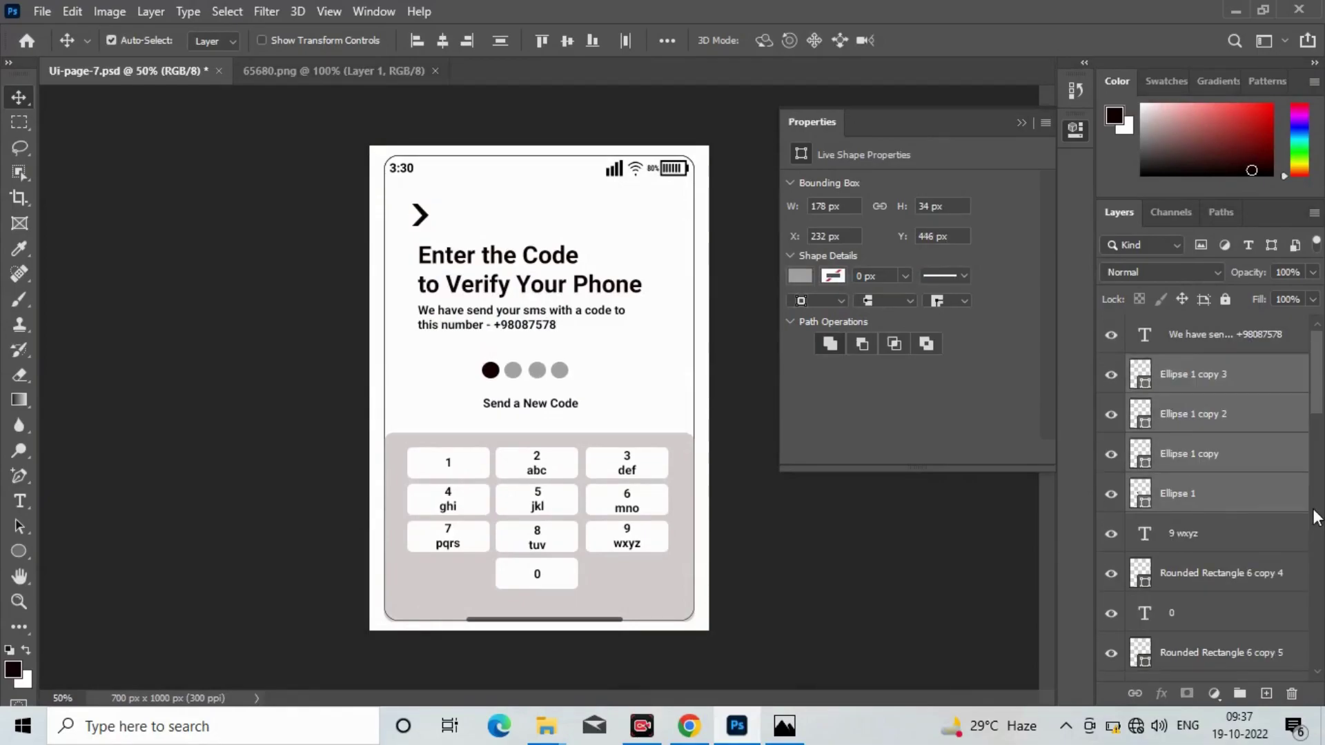
{"action": "key", "text": "Up"}
{"action": "key", "text": "Up"}
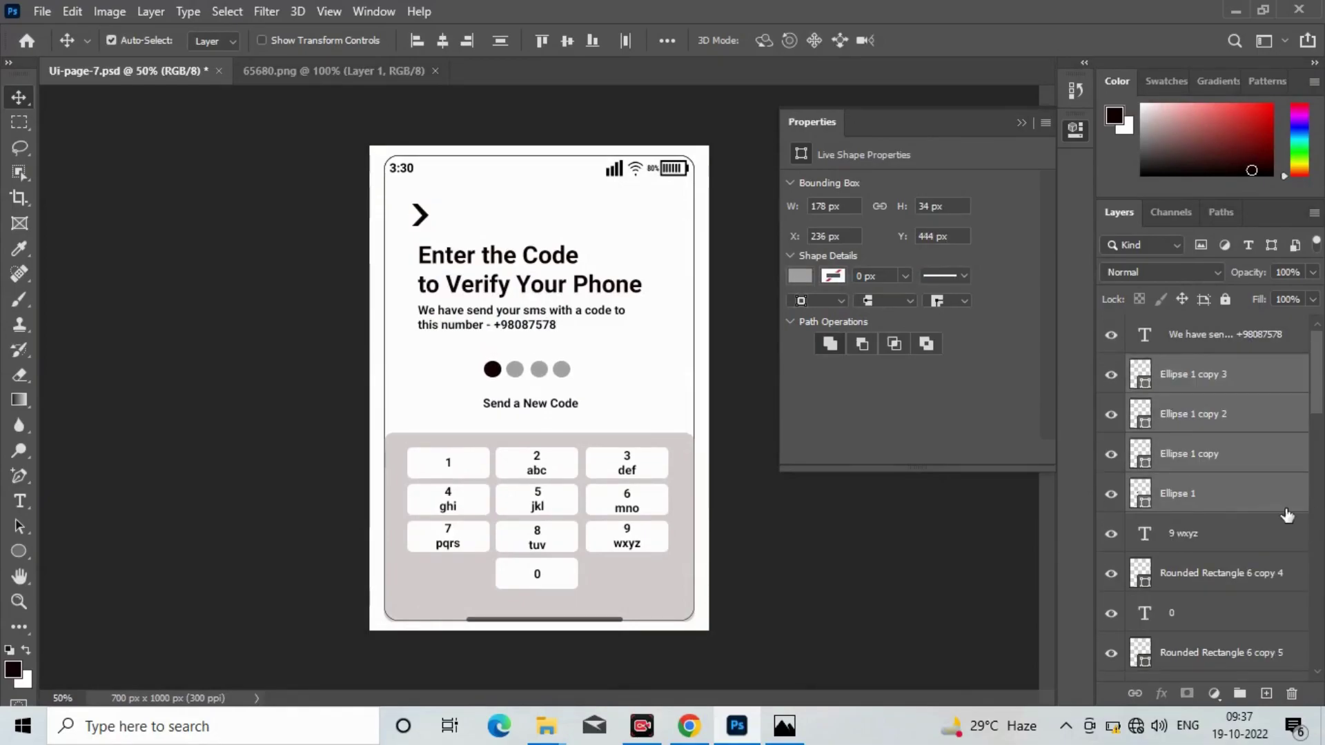